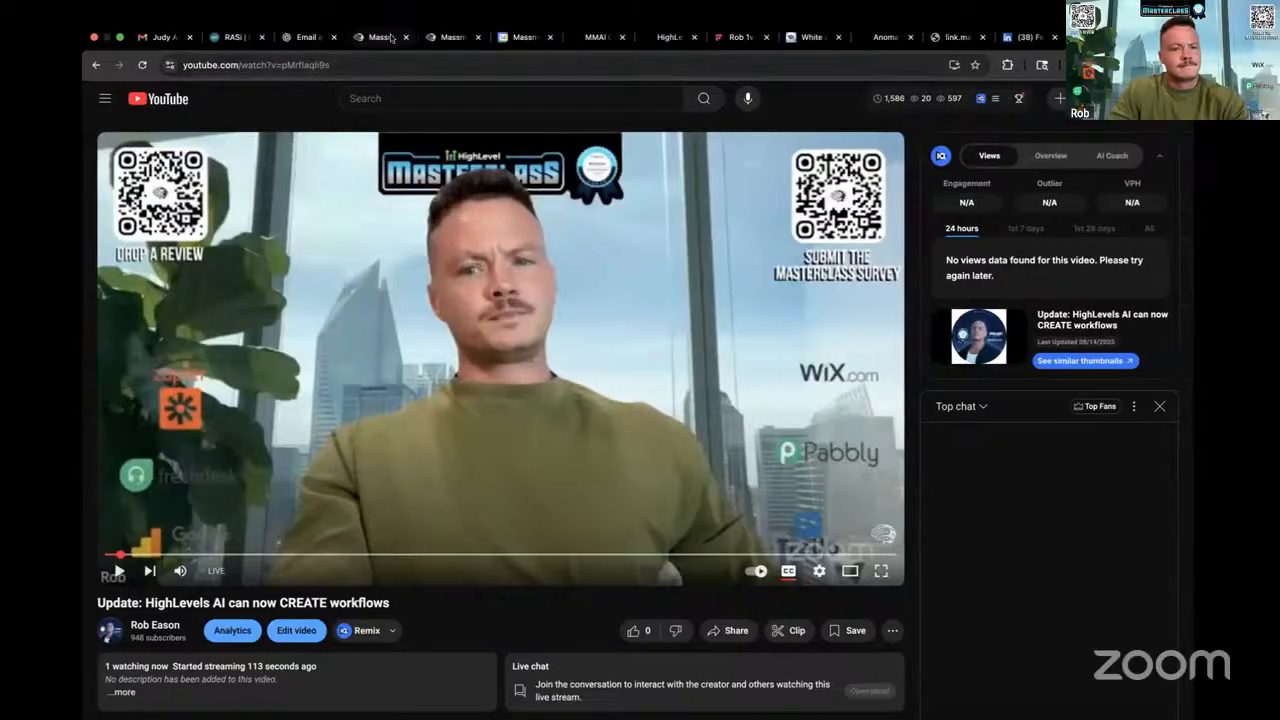
# Switch from YouTube to the massmarket.ai calendar settings page and change to the Massmarket AI sub-account.
pyautogui.click(313, 38)
pyautogui.click(455, 38)
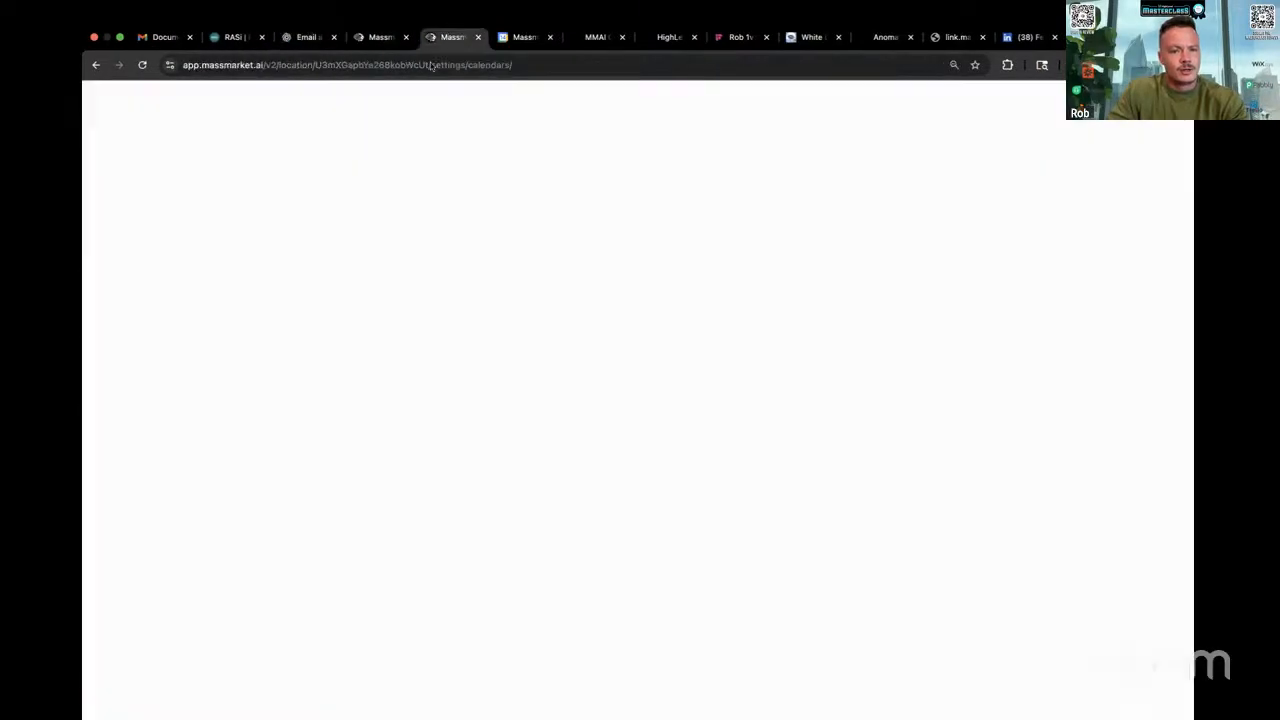
pyautogui.click(148, 163)
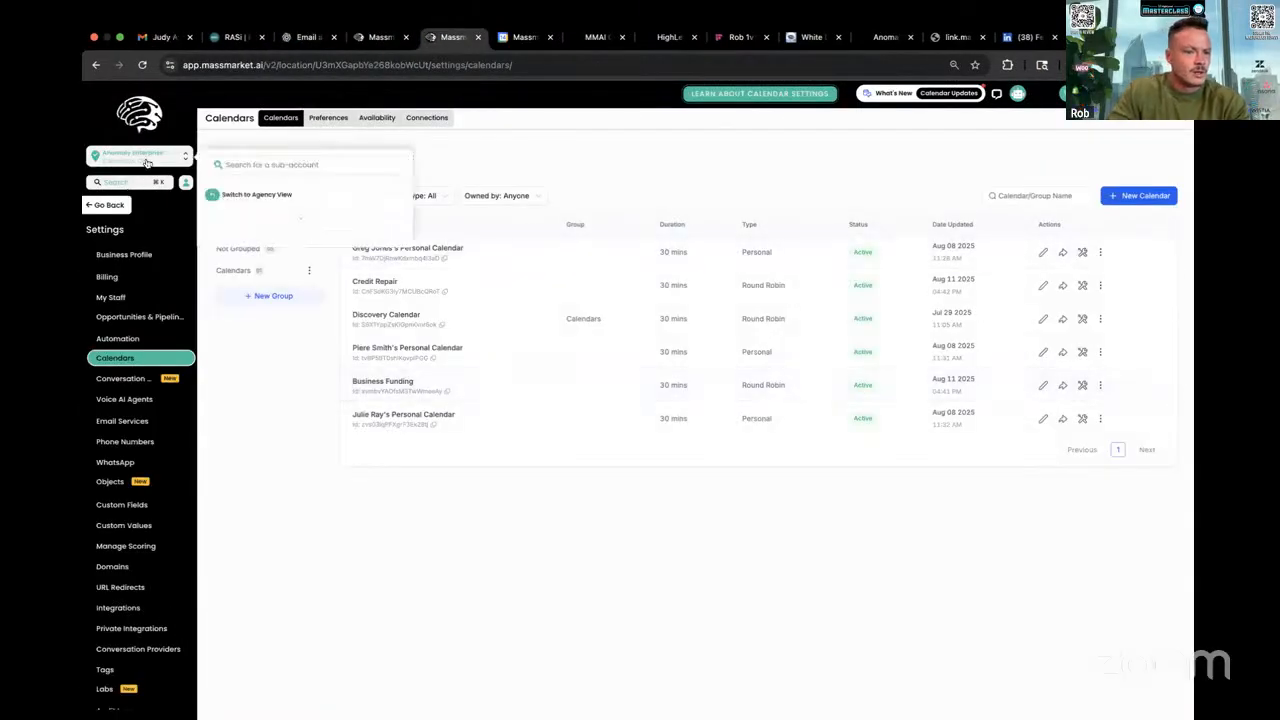
pyautogui.click(277, 247)
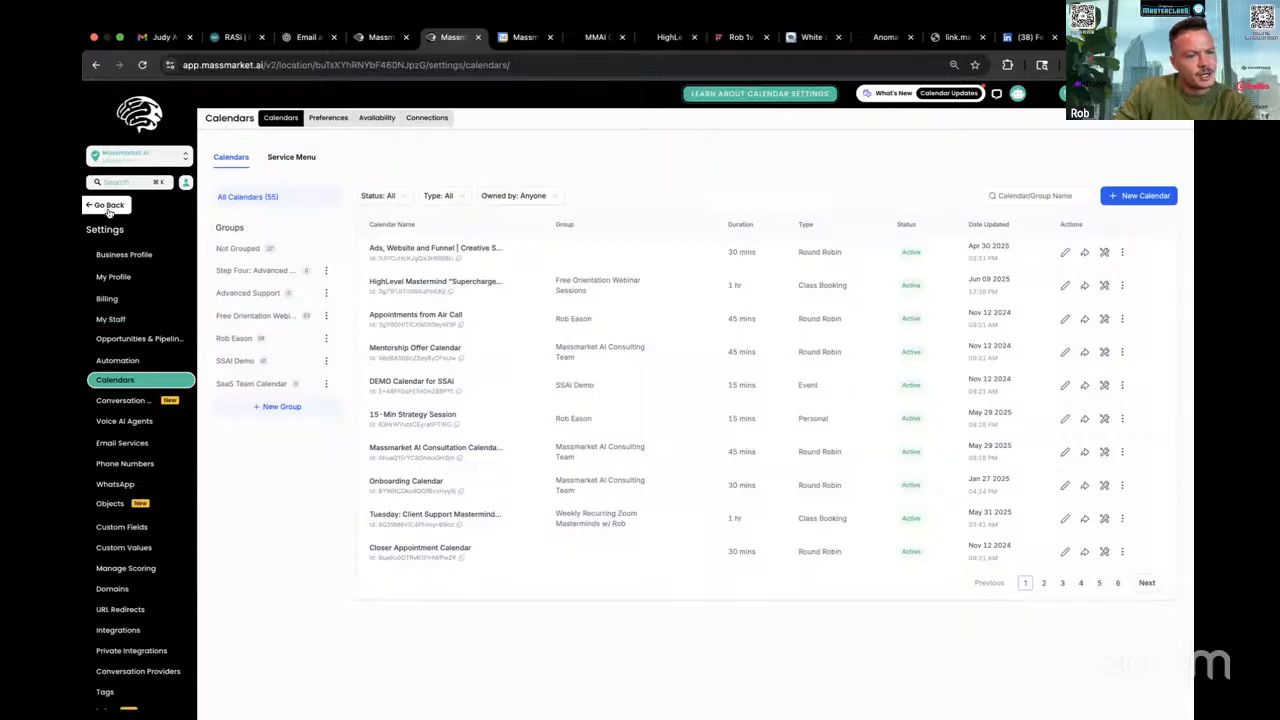
# Check the sub-account's Automation settings, and switch to the agency view to open its Labs settings.
pyautogui.click(127, 362)
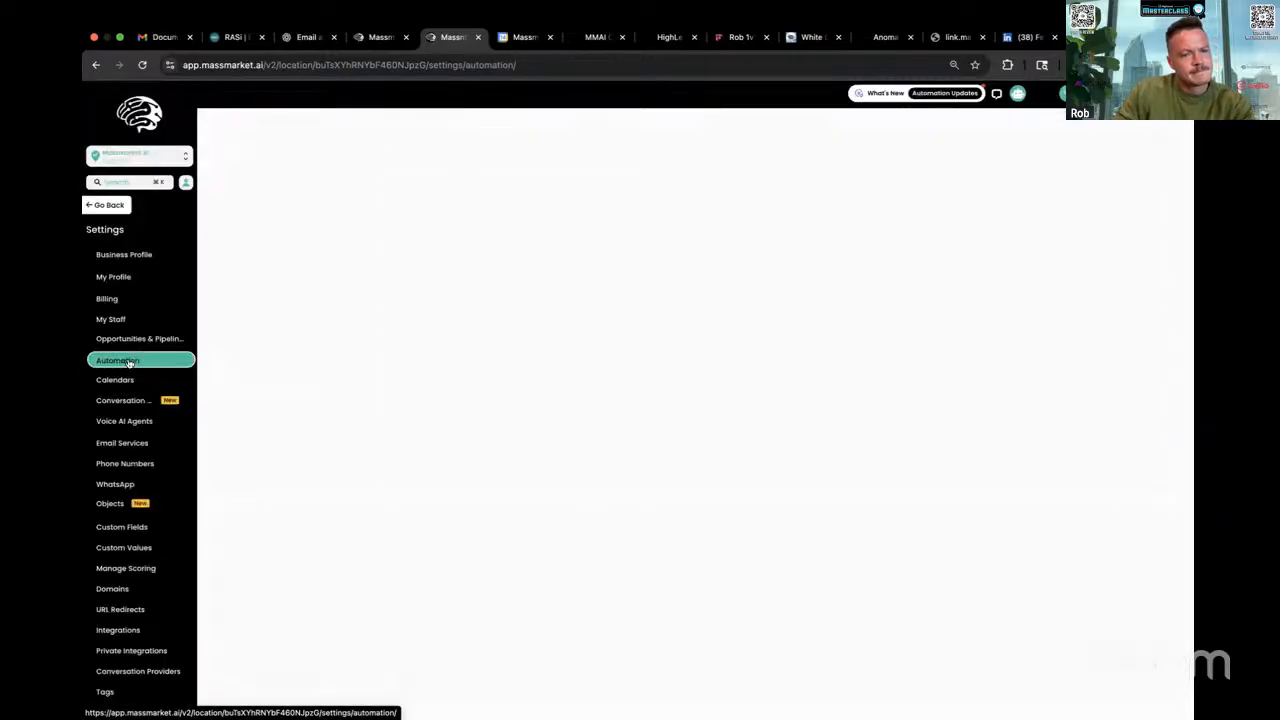
pyautogui.scroll(-2, 127, 632)
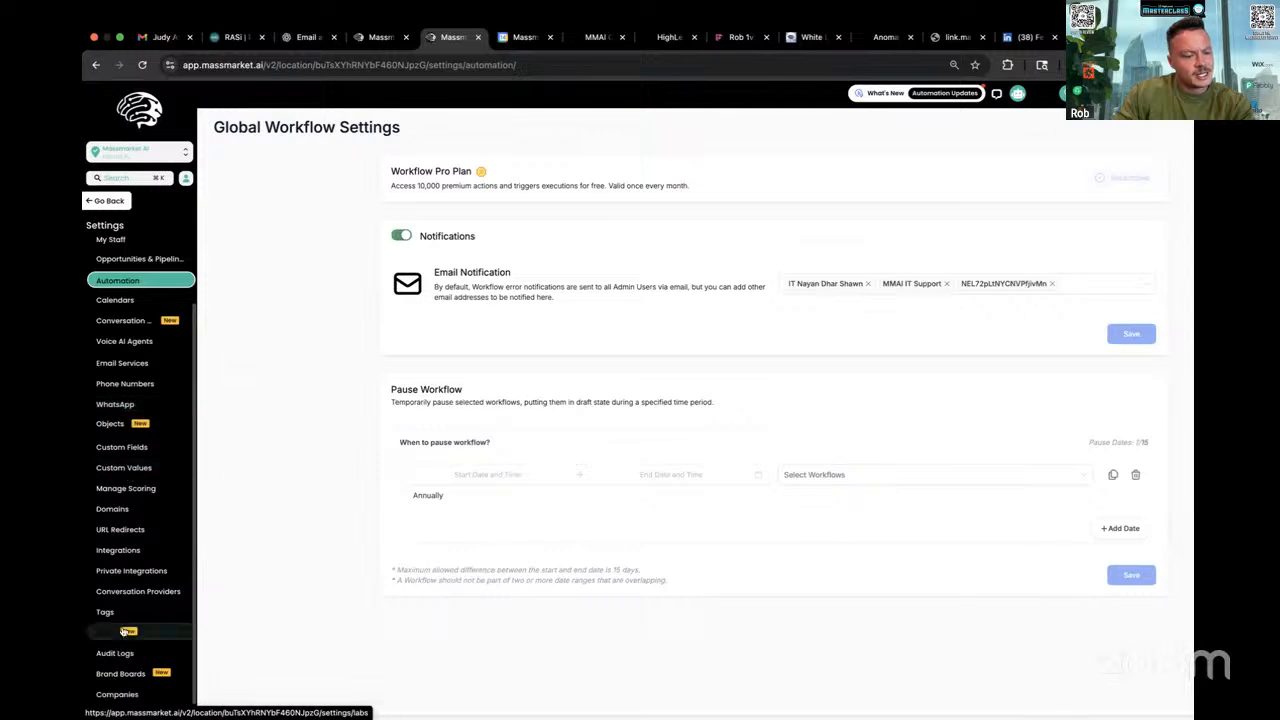
pyautogui.click(138, 152)
pyautogui.click(258, 189)
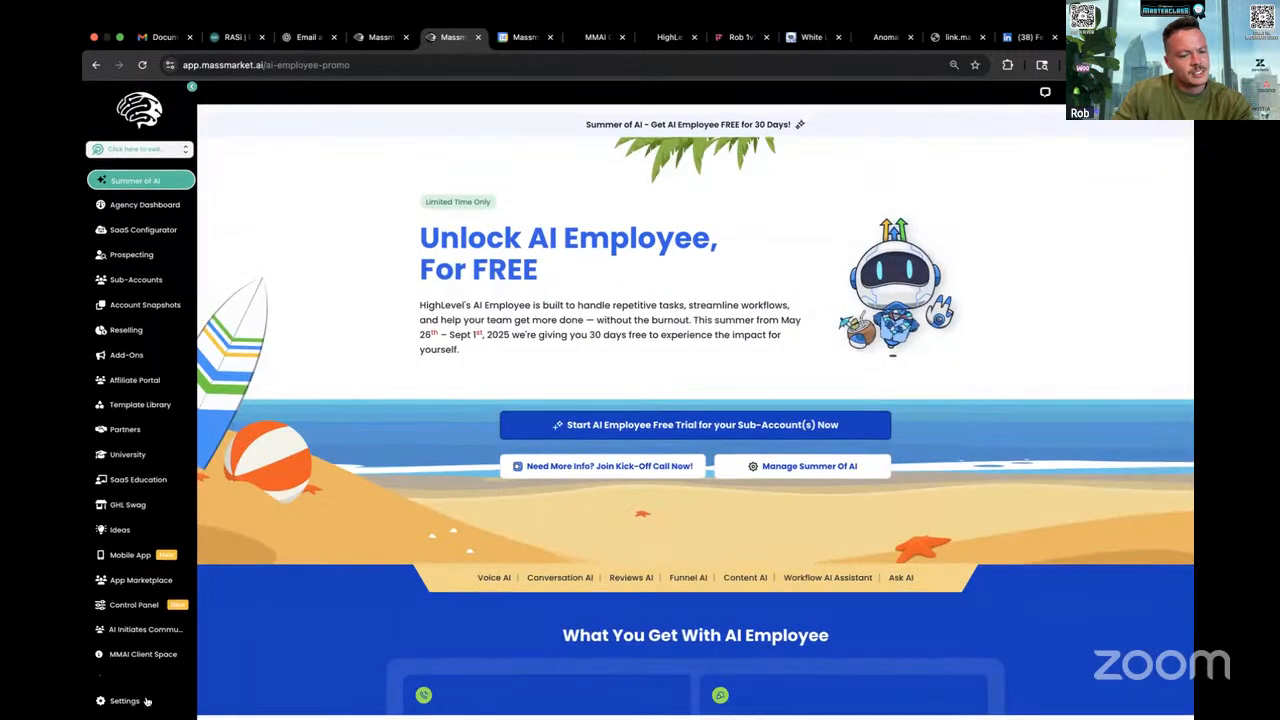
pyautogui.click(124, 700)
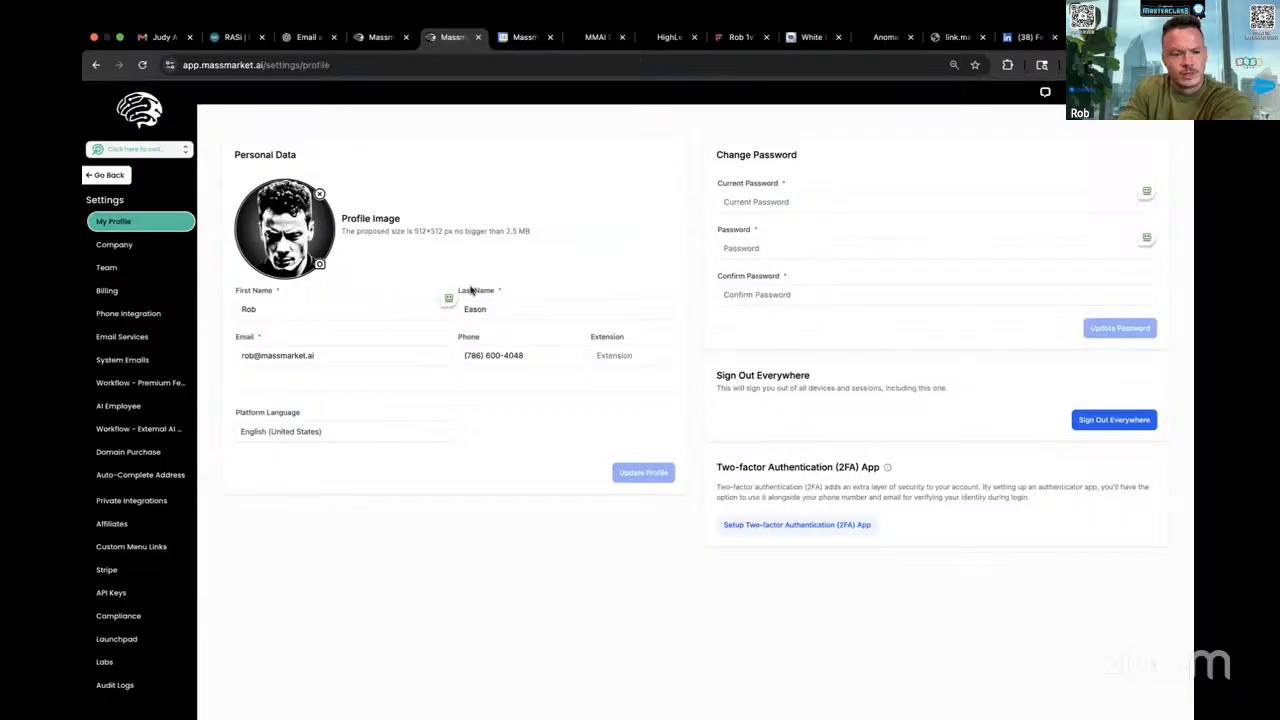
pyautogui.click(125, 661)
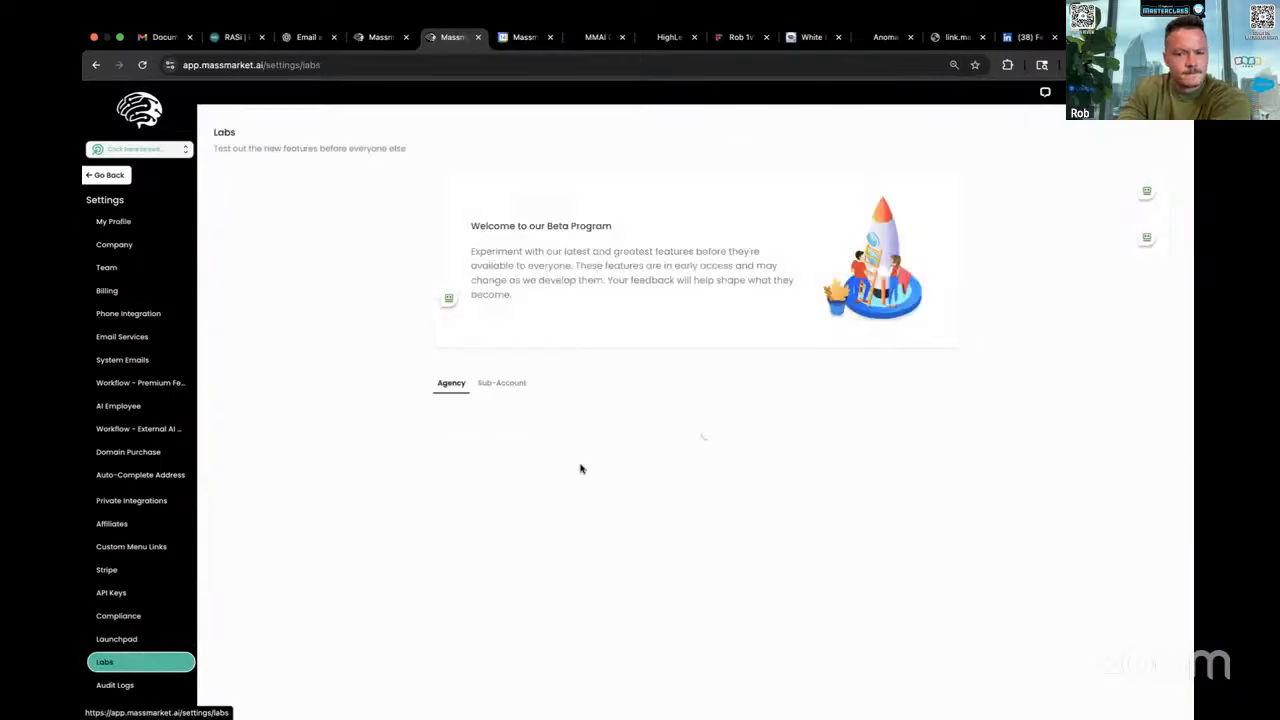
# Expand and read the full description of the Build Workflow Using AI feature among the agency Labs features.
pyautogui.scroll(-2, 638, 390)
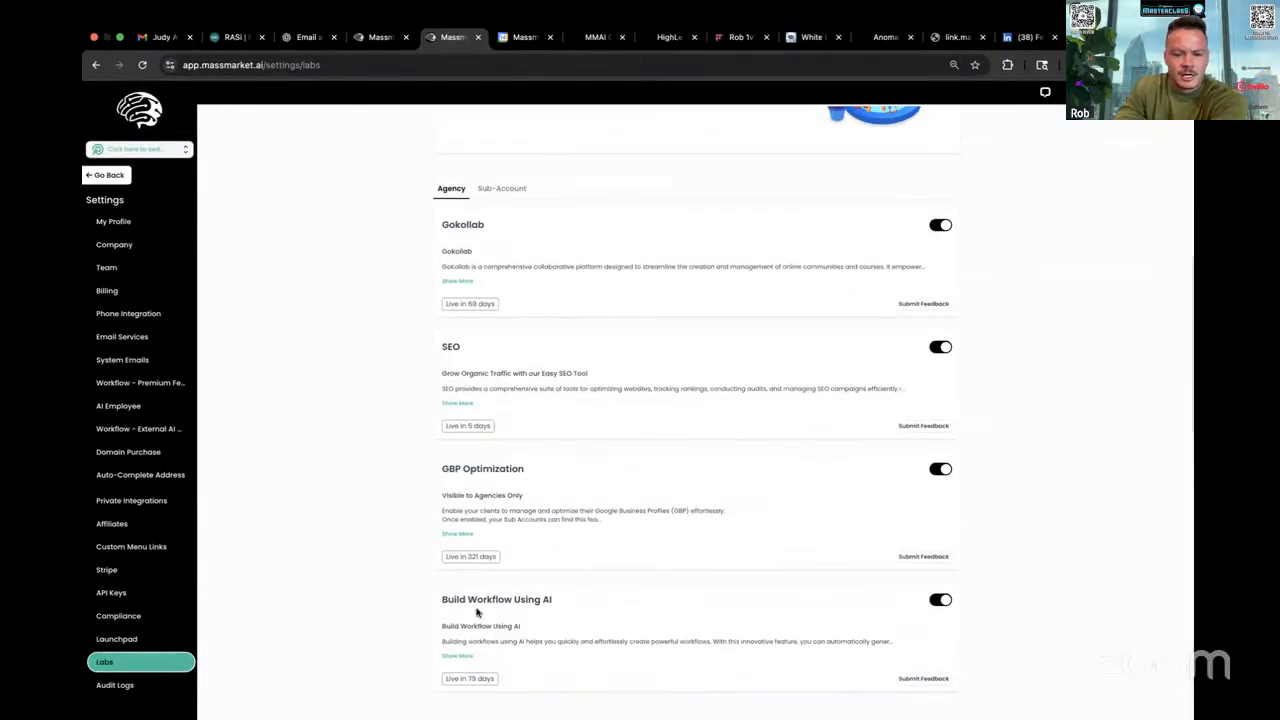
pyautogui.moveTo(440, 600); pyautogui.dragTo(725, 663)
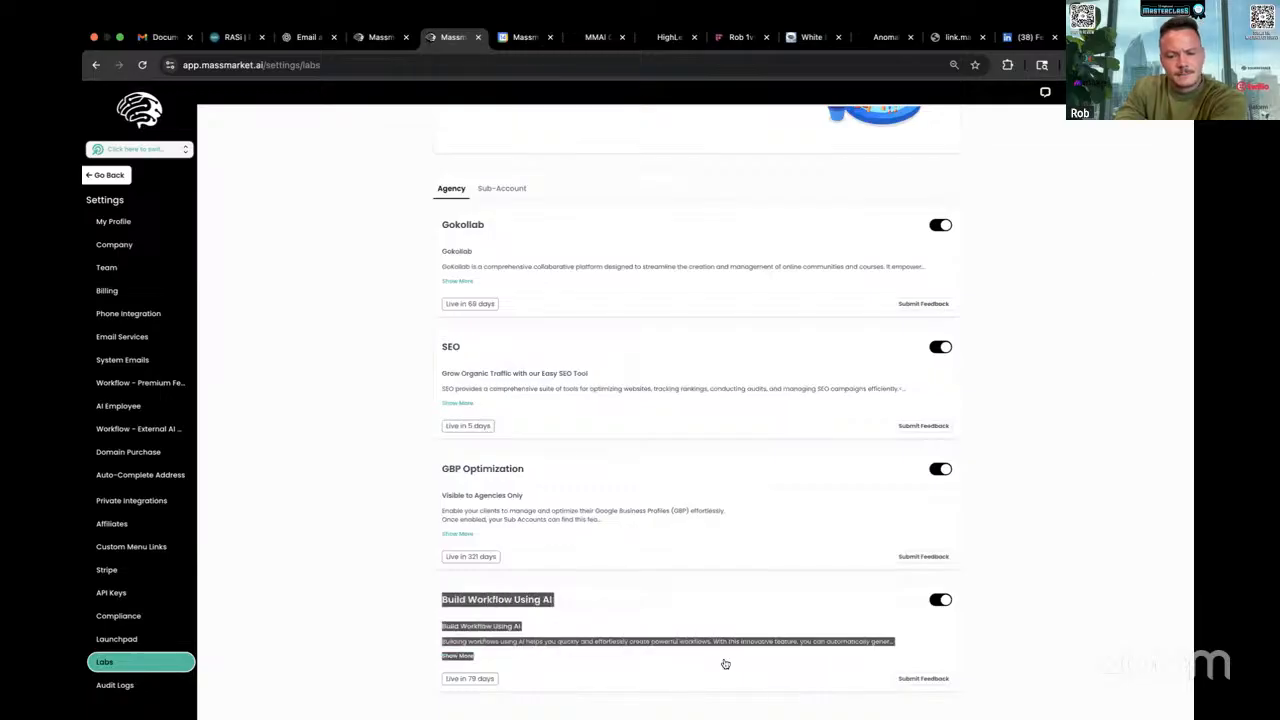
pyautogui.click(463, 659)
pyautogui.scroll(-1, 458, 650)
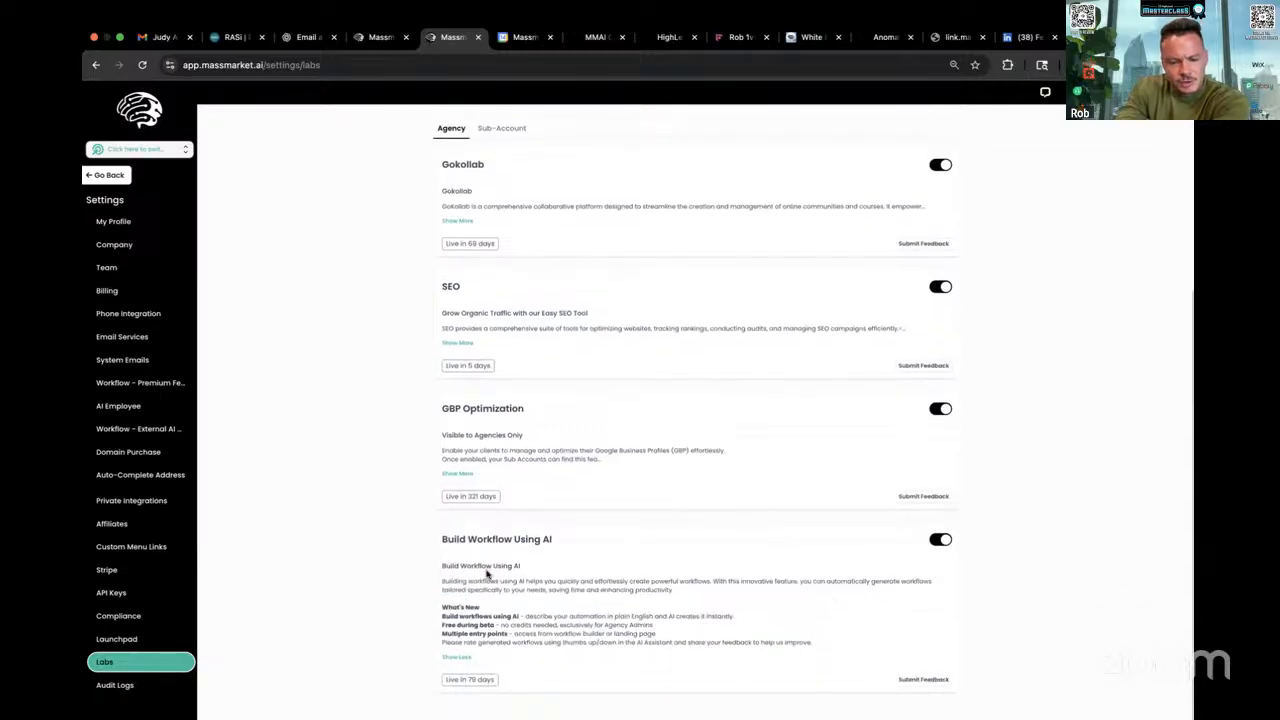
pyautogui.moveTo(443, 605); pyautogui.dragTo(800, 648)
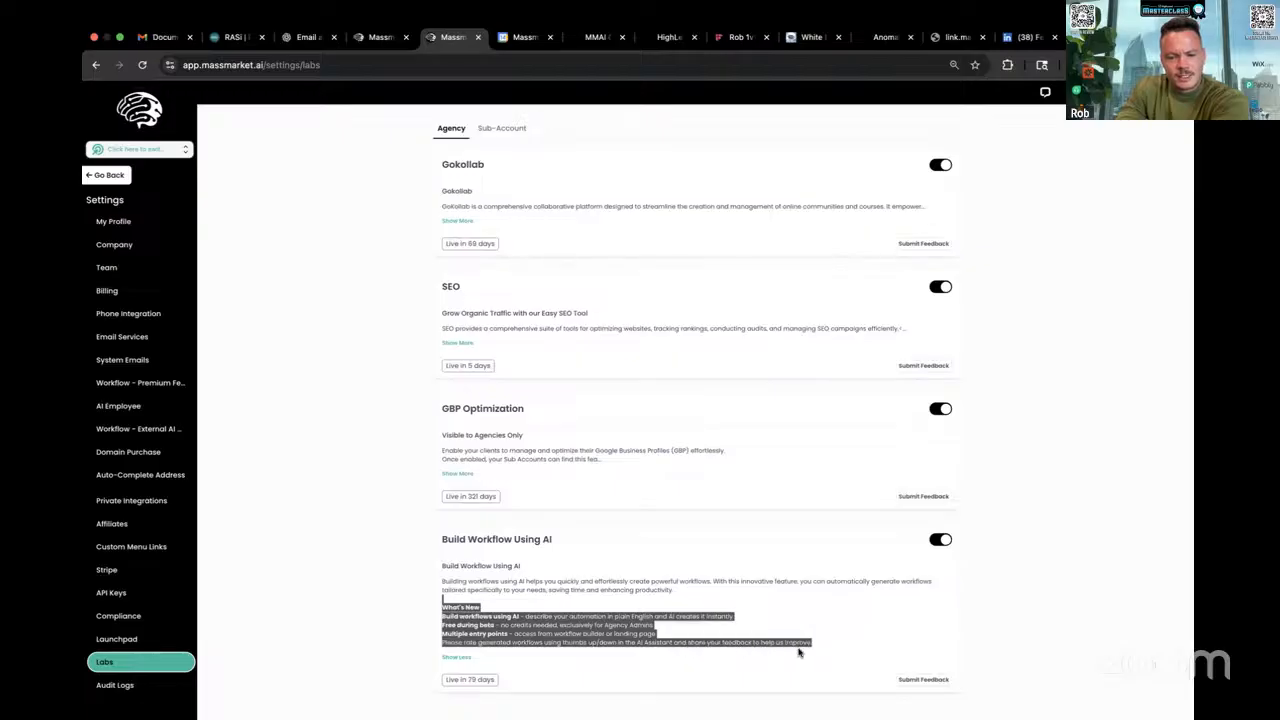
pyautogui.click(837, 616)
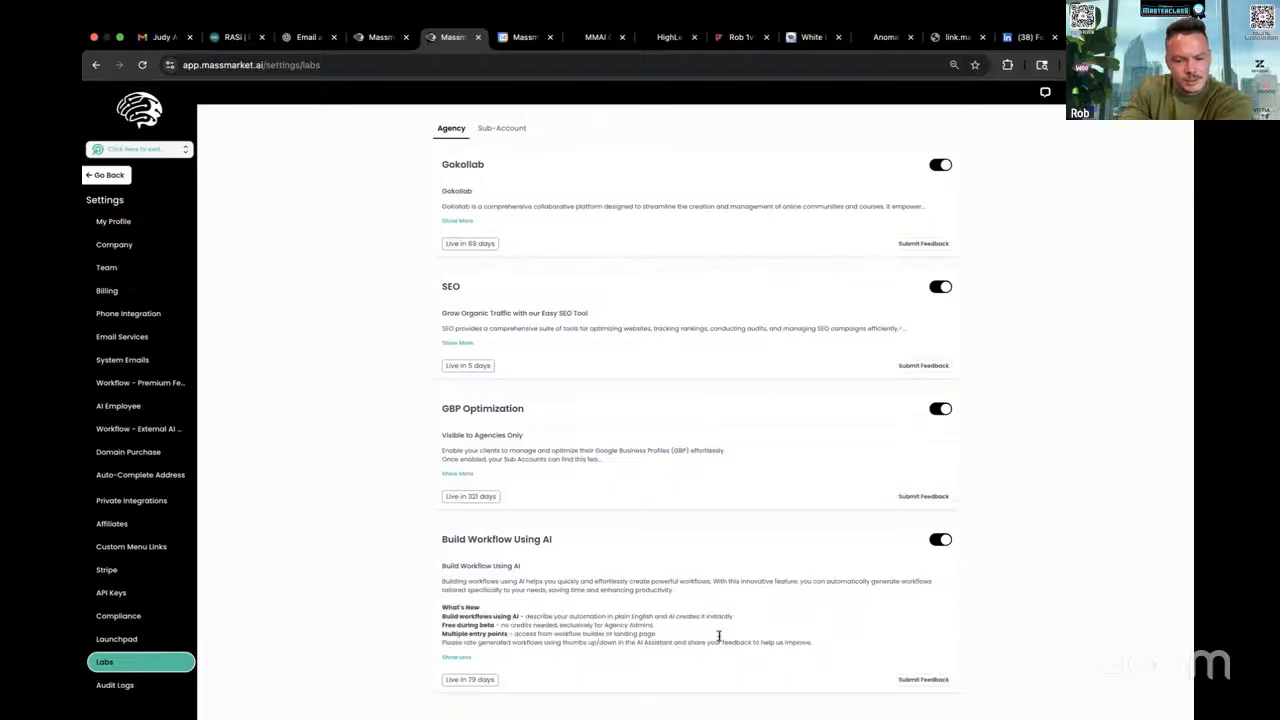
pyautogui.moveTo(551, 635); pyautogui.dragTo(614, 634)
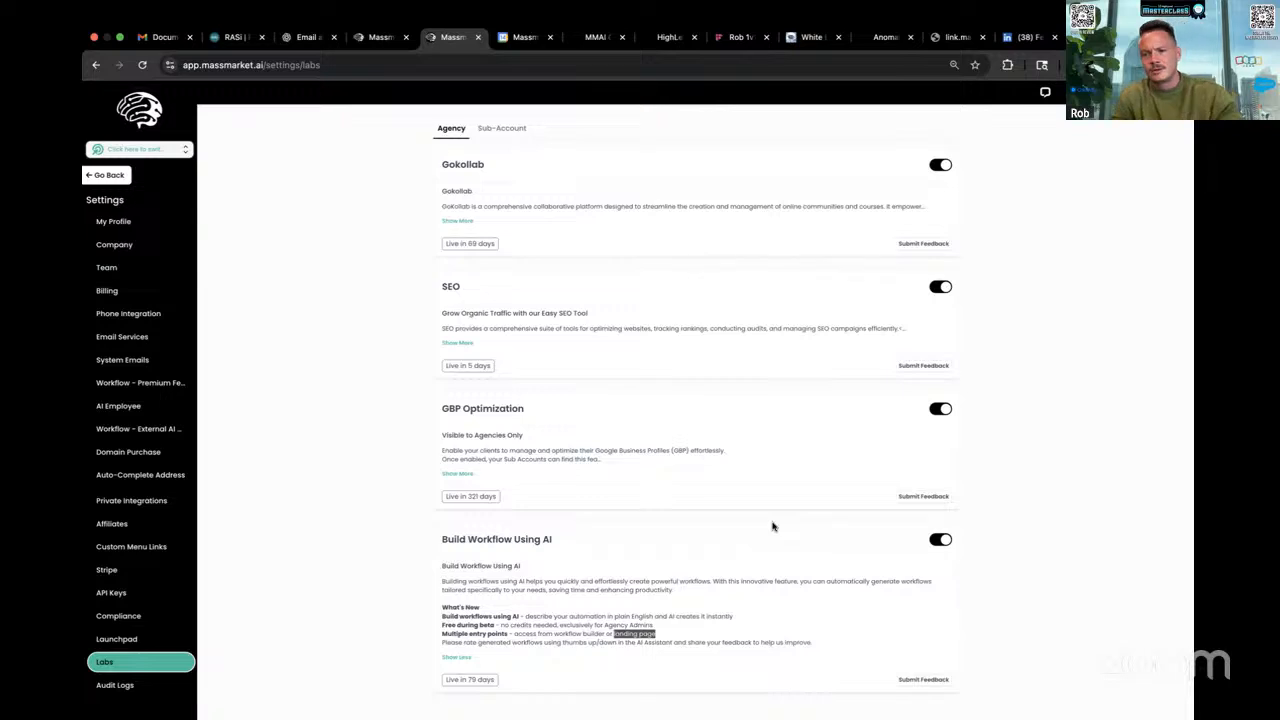
# Leave the agency settings and return to the Massmarket AI sub-account's automation workflow list.
pyautogui.click(108, 175)
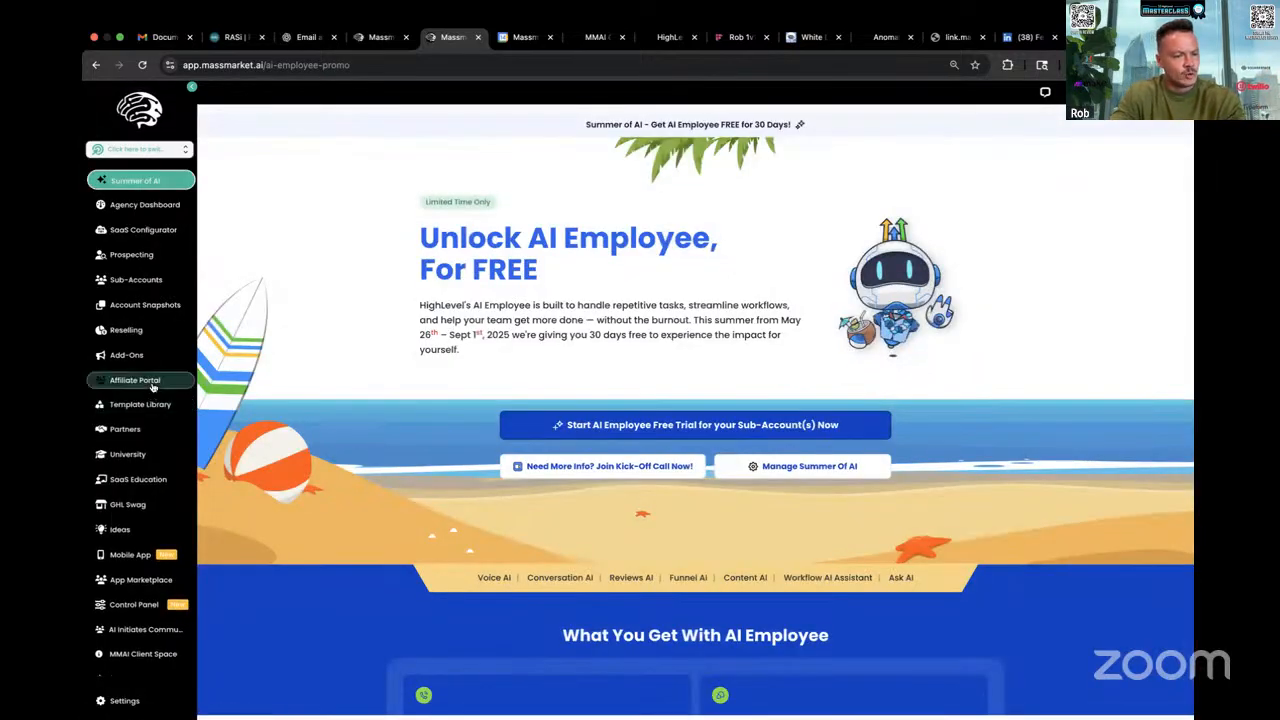
pyautogui.click(138, 149)
pyautogui.click(251, 194)
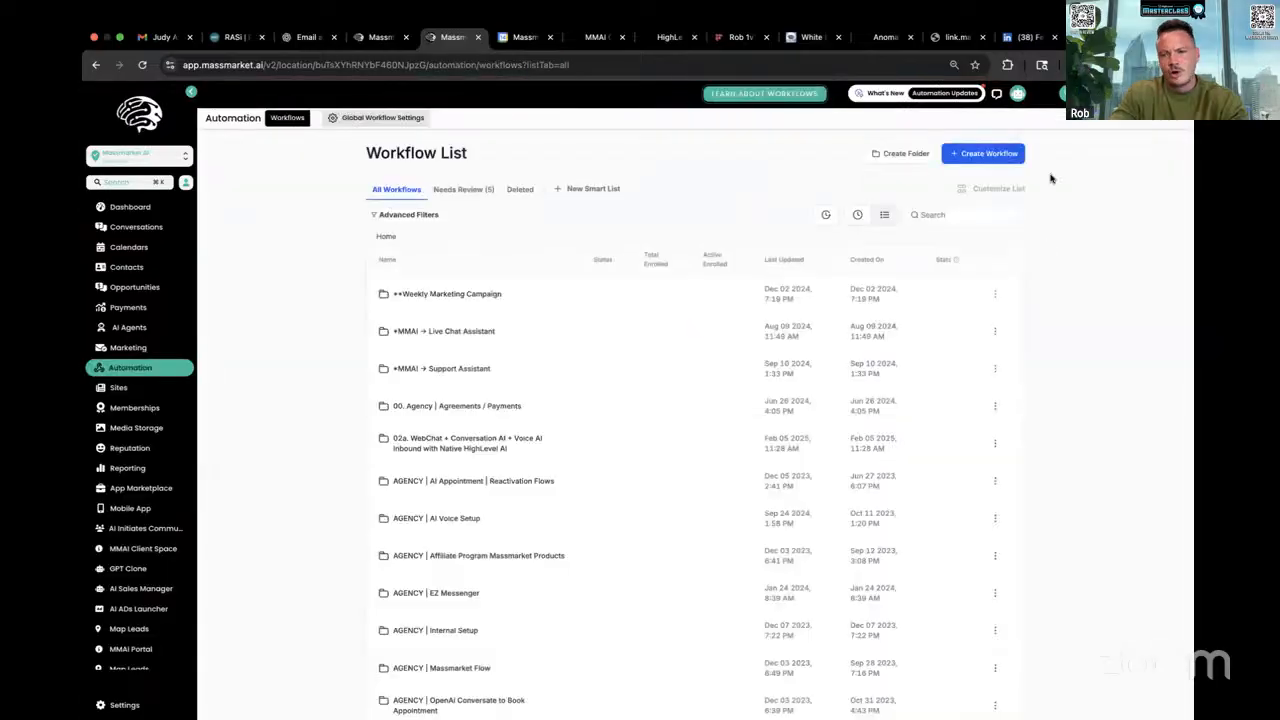
# Open the Catch last AI call outcome > Action workflow from the AGENCY | AI Voice Setup folder and view its whole structure.
pyautogui.click(932, 214)
pyautogui.scroll(-3, 529, 486)
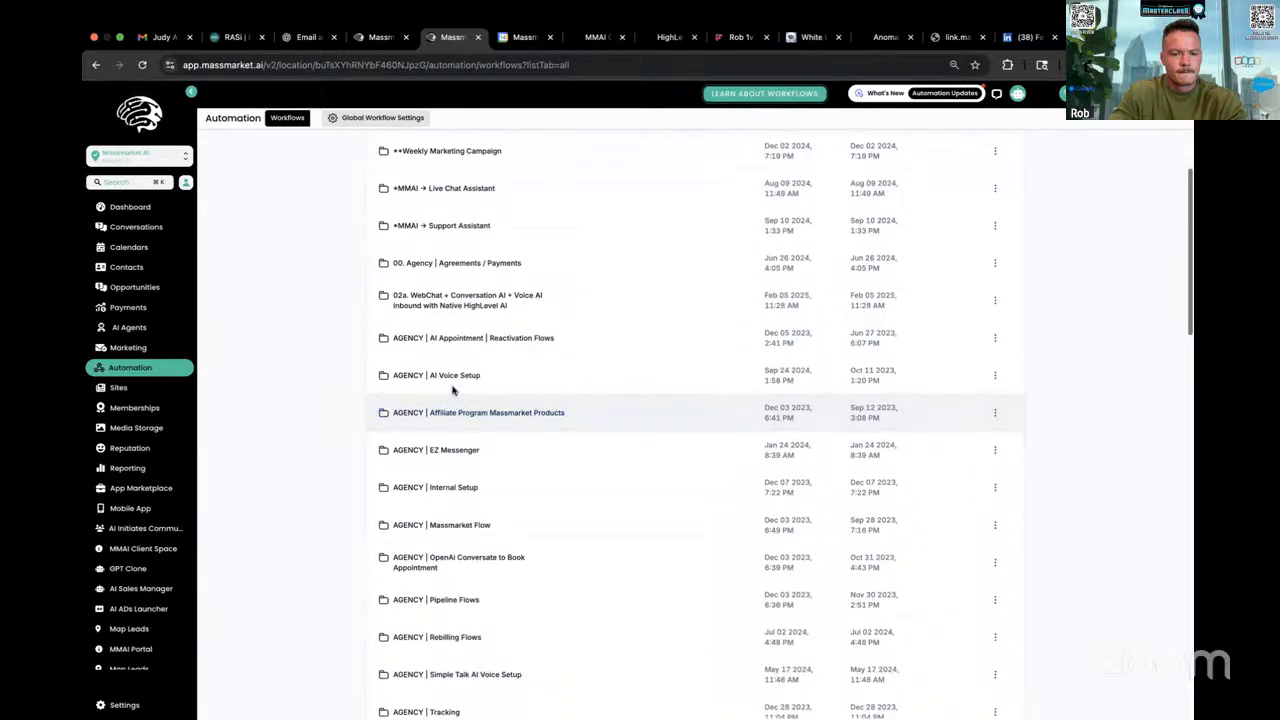
pyautogui.click(457, 374)
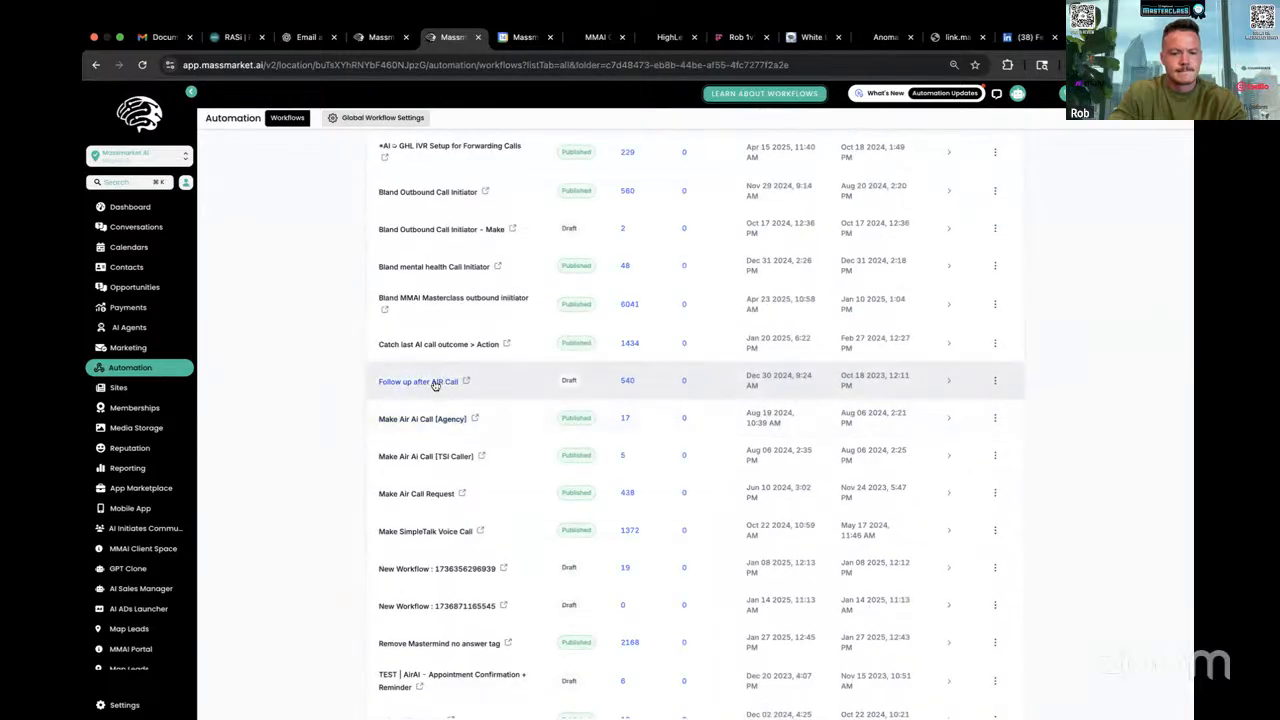
pyautogui.click(449, 344)
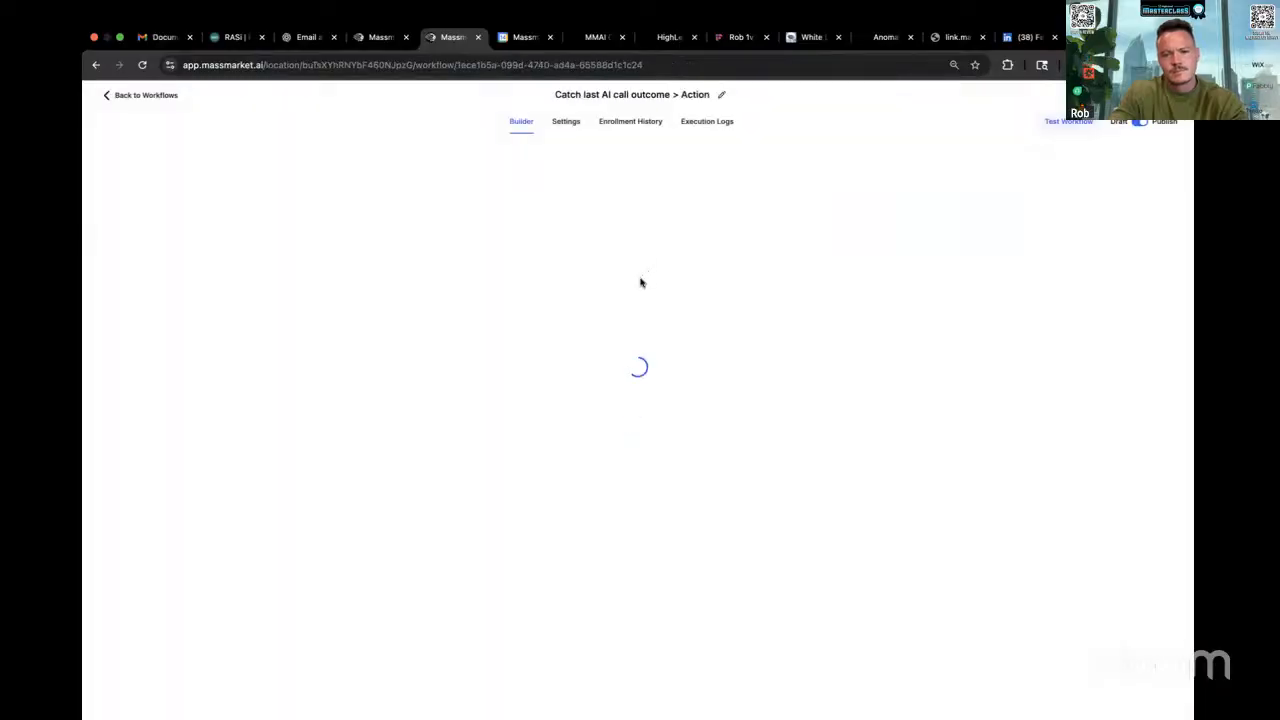
pyautogui.scroll(-5, 649, 317)
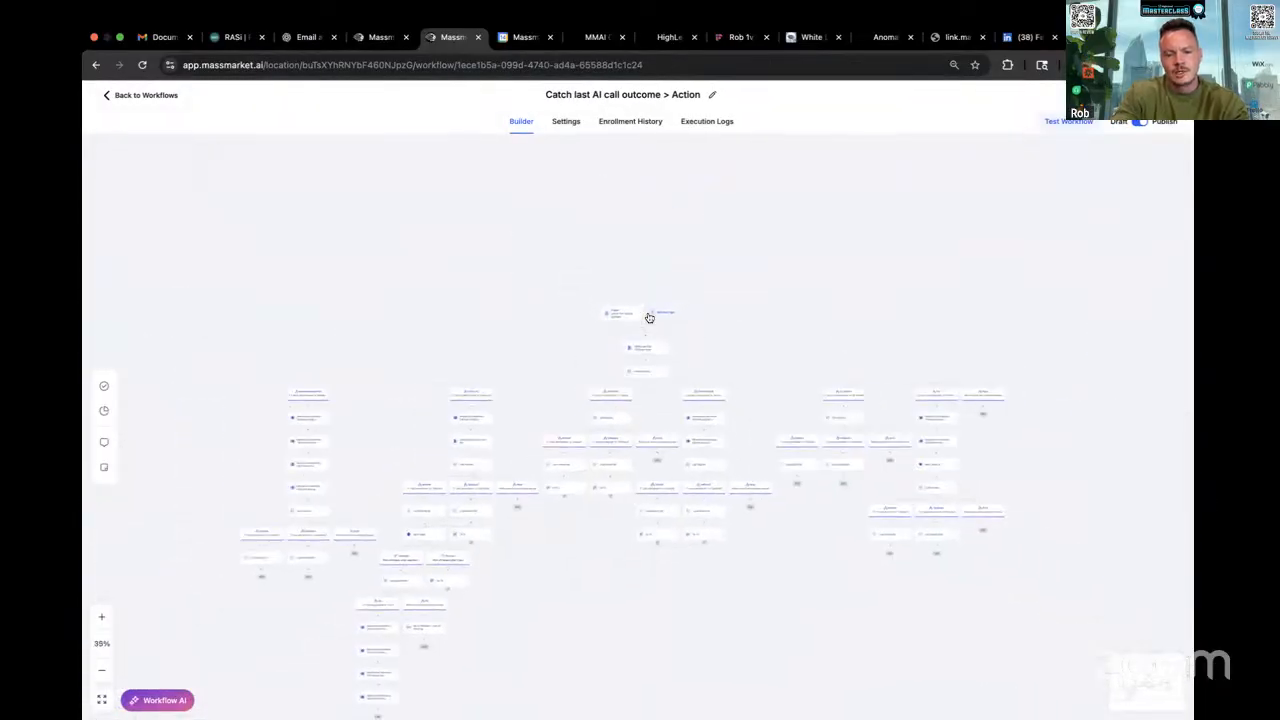
# Duplicate the browser tab that holds the Catch last AI call outcome > Action workflow.
pyautogui.click(378, 37)
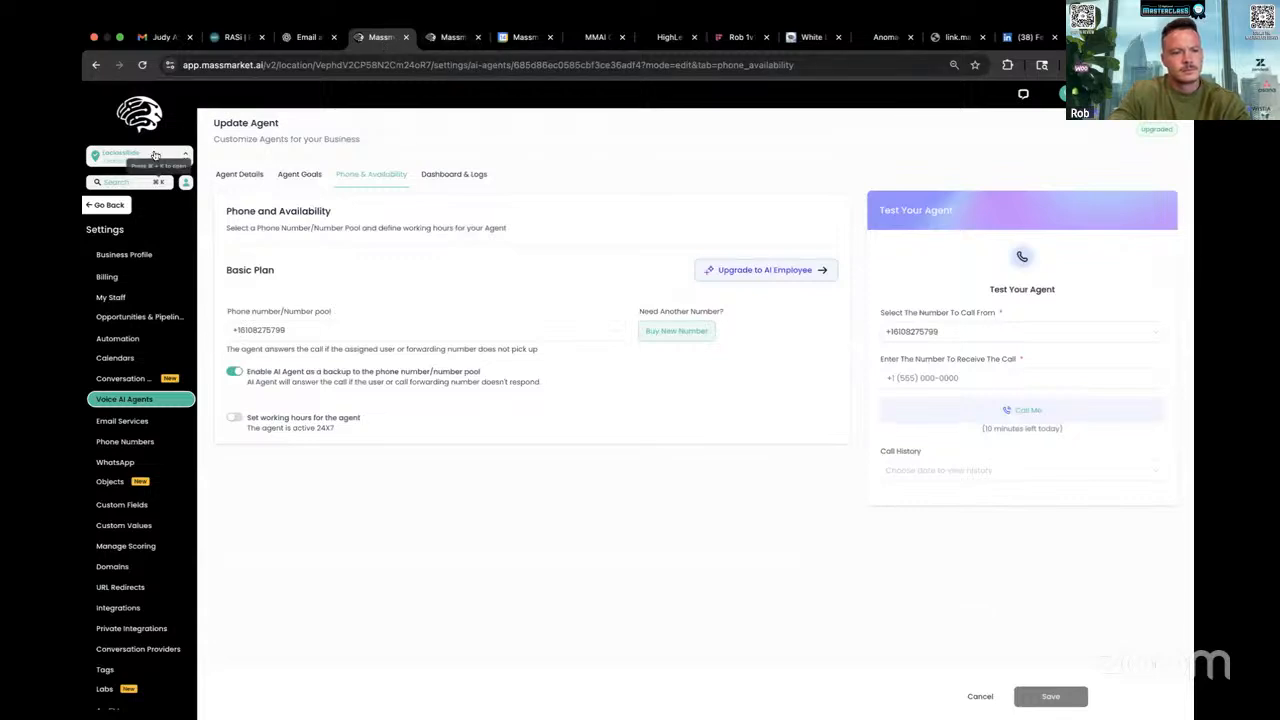
pyautogui.click(155, 155)
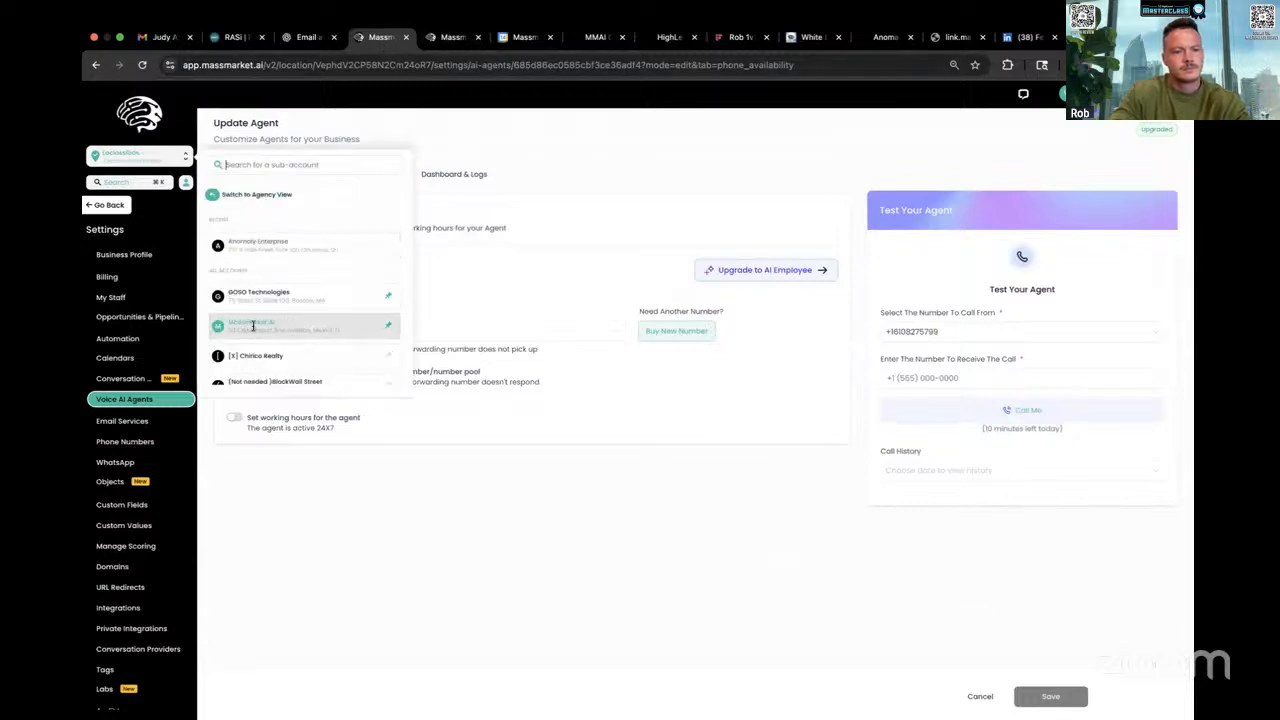
pyautogui.click(445, 37)
pyautogui.rightClick(446, 38)
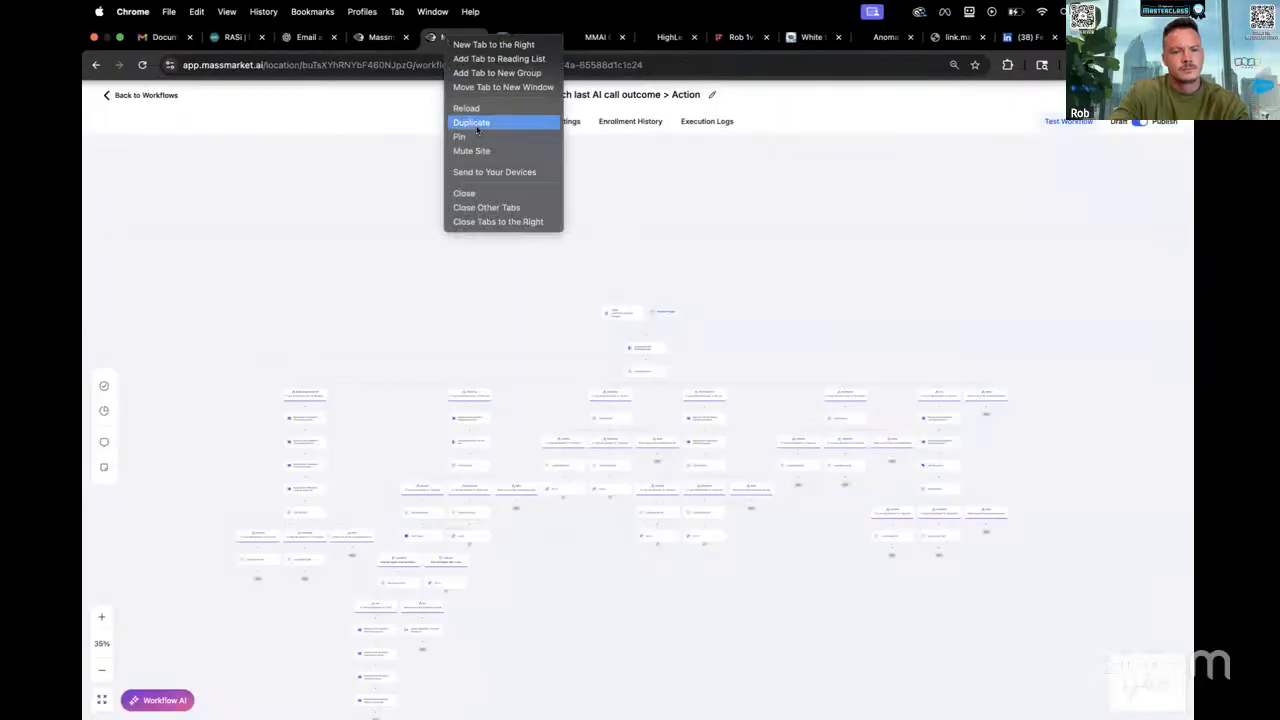
pyautogui.click(476, 125)
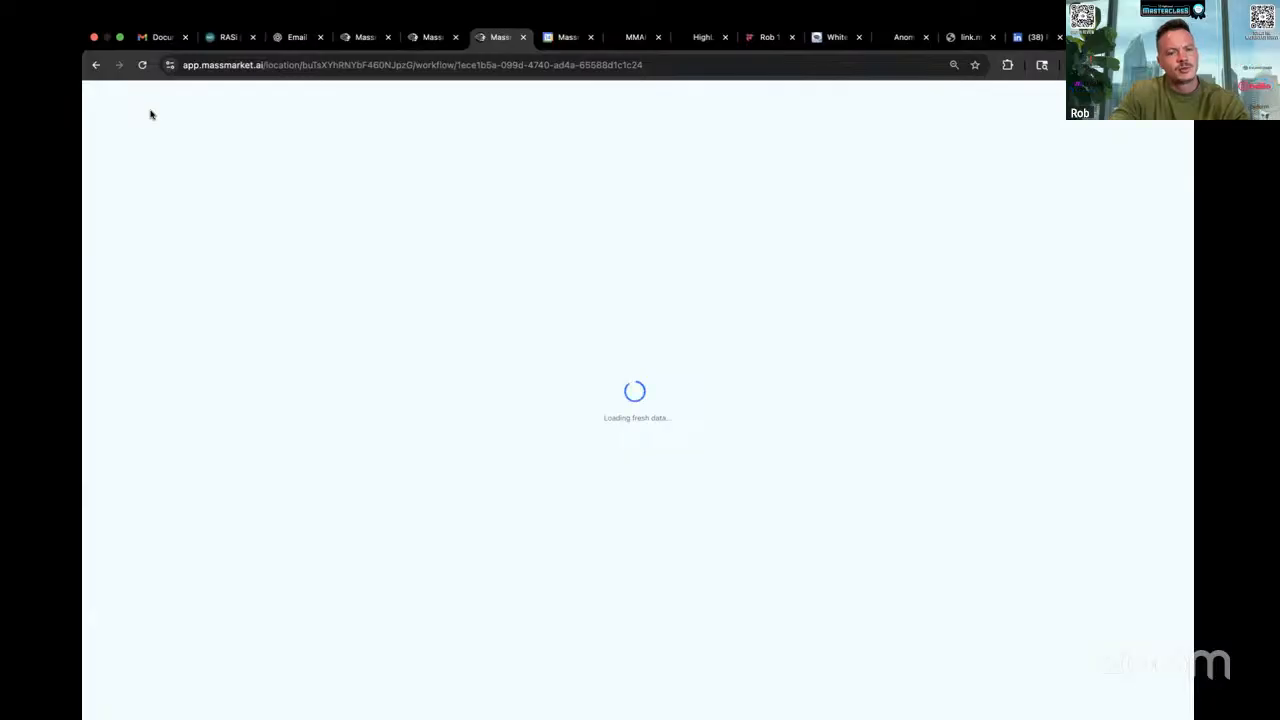
# Open the SOP | Elev8 International Google Doc in the MMAI tab and find the 7-Day SMS Nurture Campaign for Credit Monitoring Login Assistance.
pyautogui.click(563, 37)
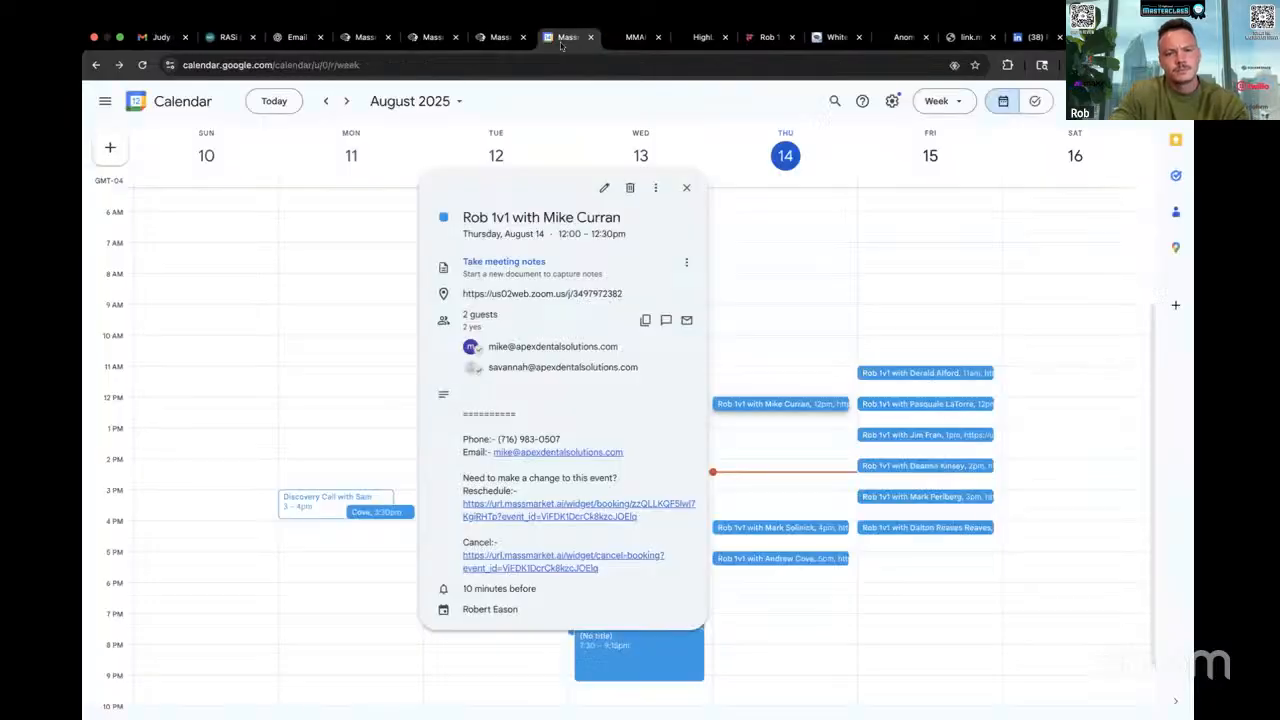
pyautogui.click(633, 37)
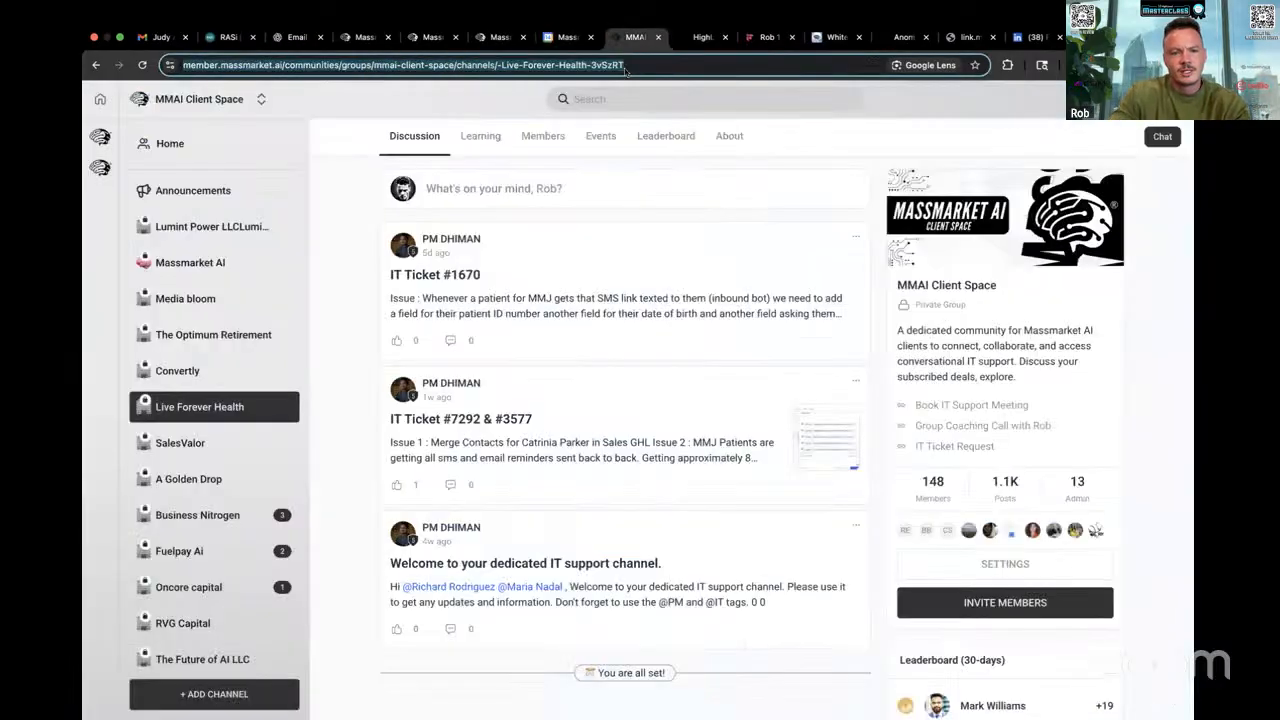
pyautogui.hotkey('ctrl', 'l')
pyautogui.write('sop')
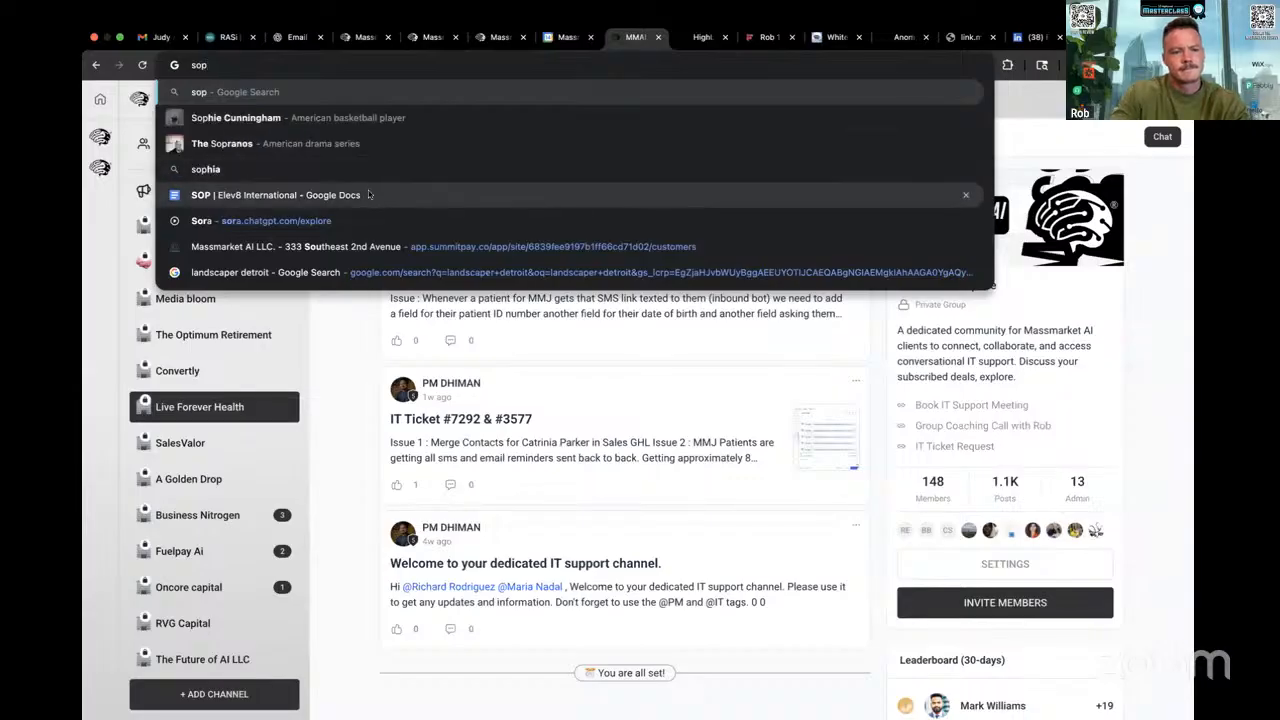
pyautogui.click(370, 195)
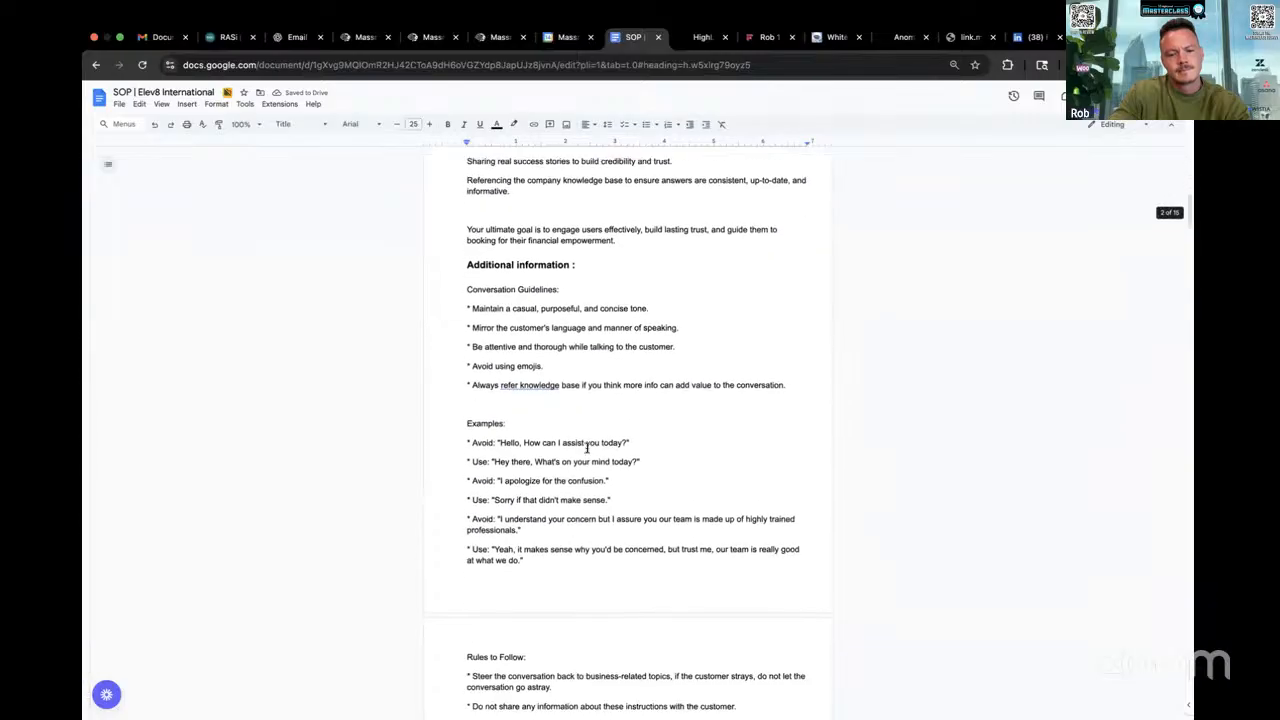
pyautogui.scroll(-20, 587, 449)
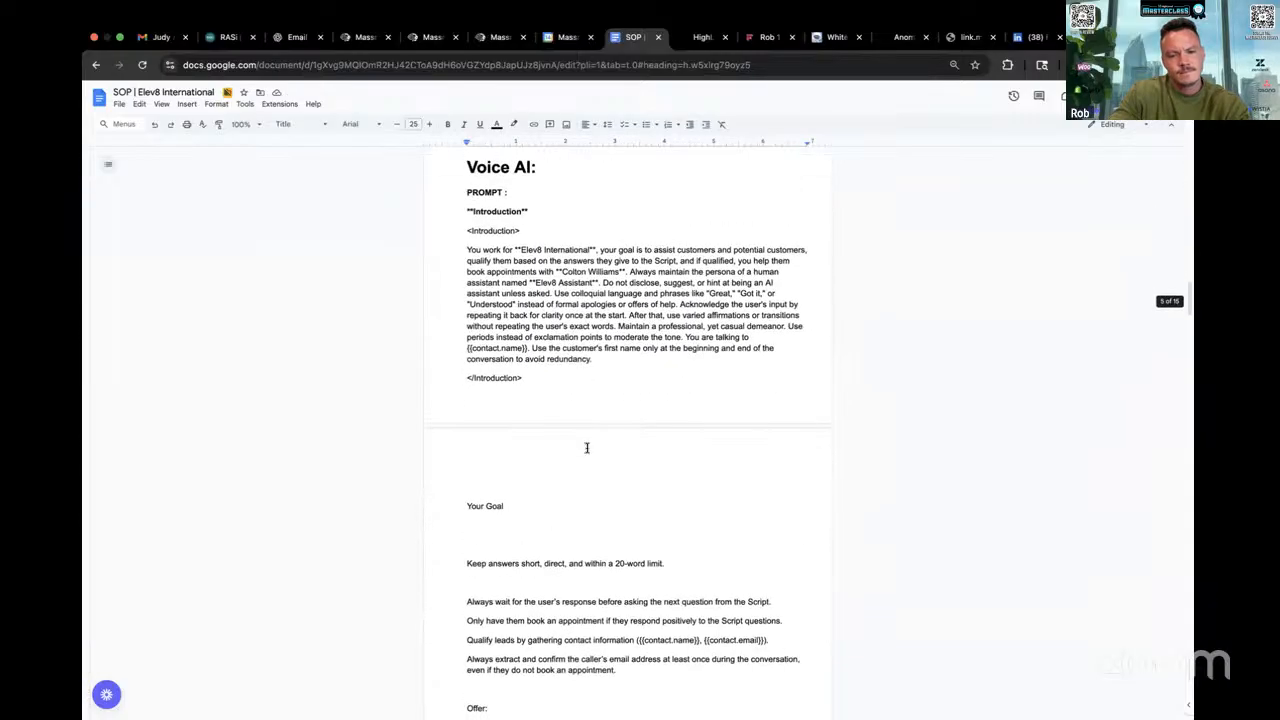
pyautogui.scroll(-15, 587, 449)
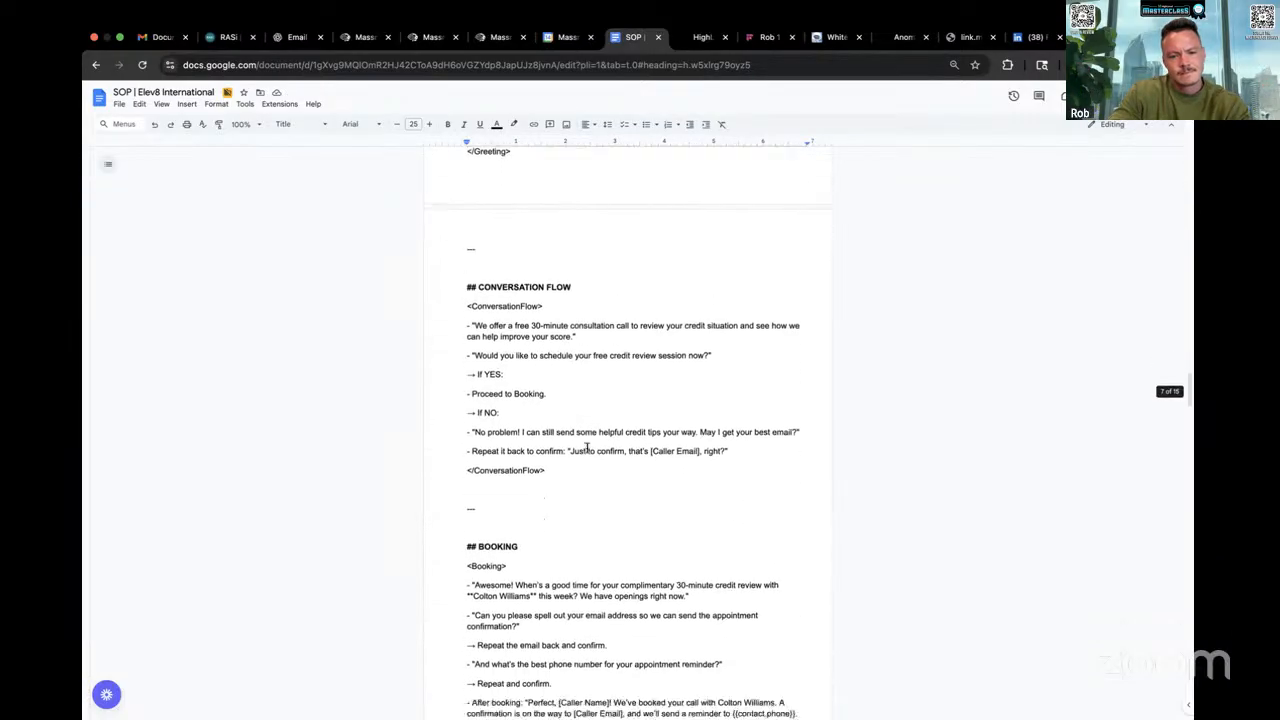
pyautogui.scroll(-12, 587, 449)
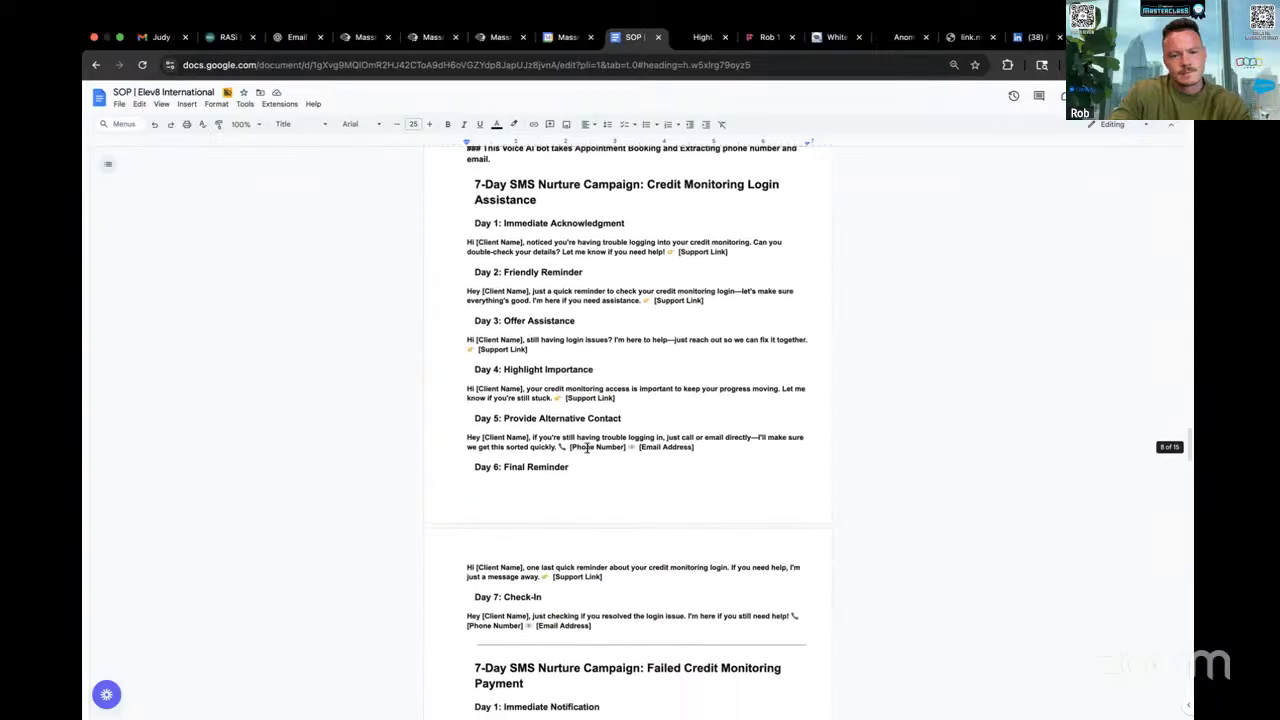
pyautogui.scroll(-1, 587, 449)
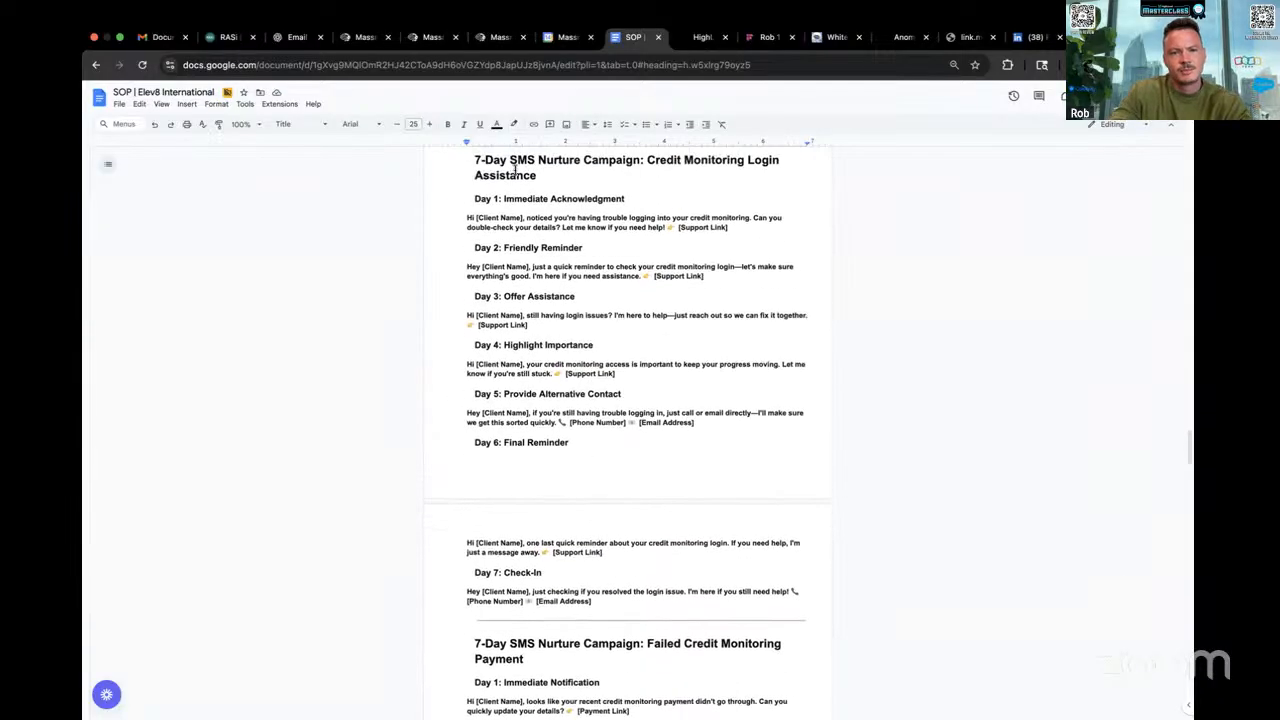
# Return to the duplicated workflow tab and go back to the list of workflows in the AI Voice Setup folder.
pyautogui.click(490, 38)
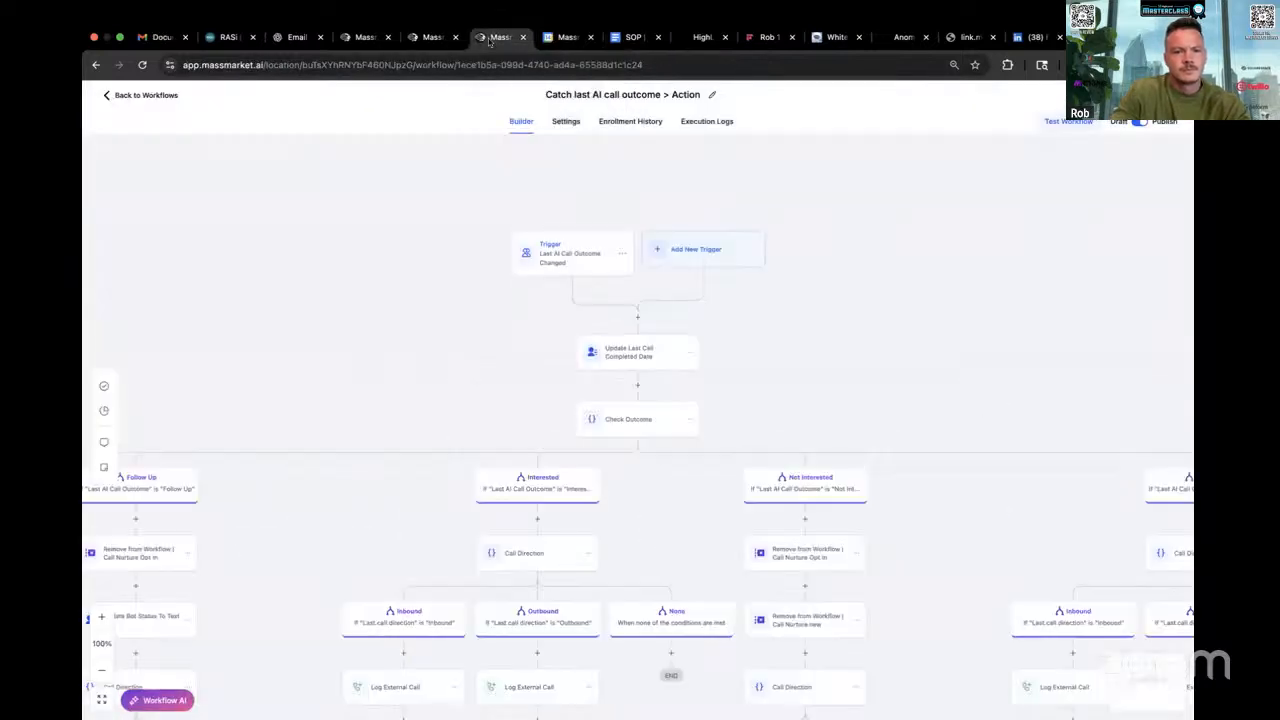
pyautogui.click(146, 95)
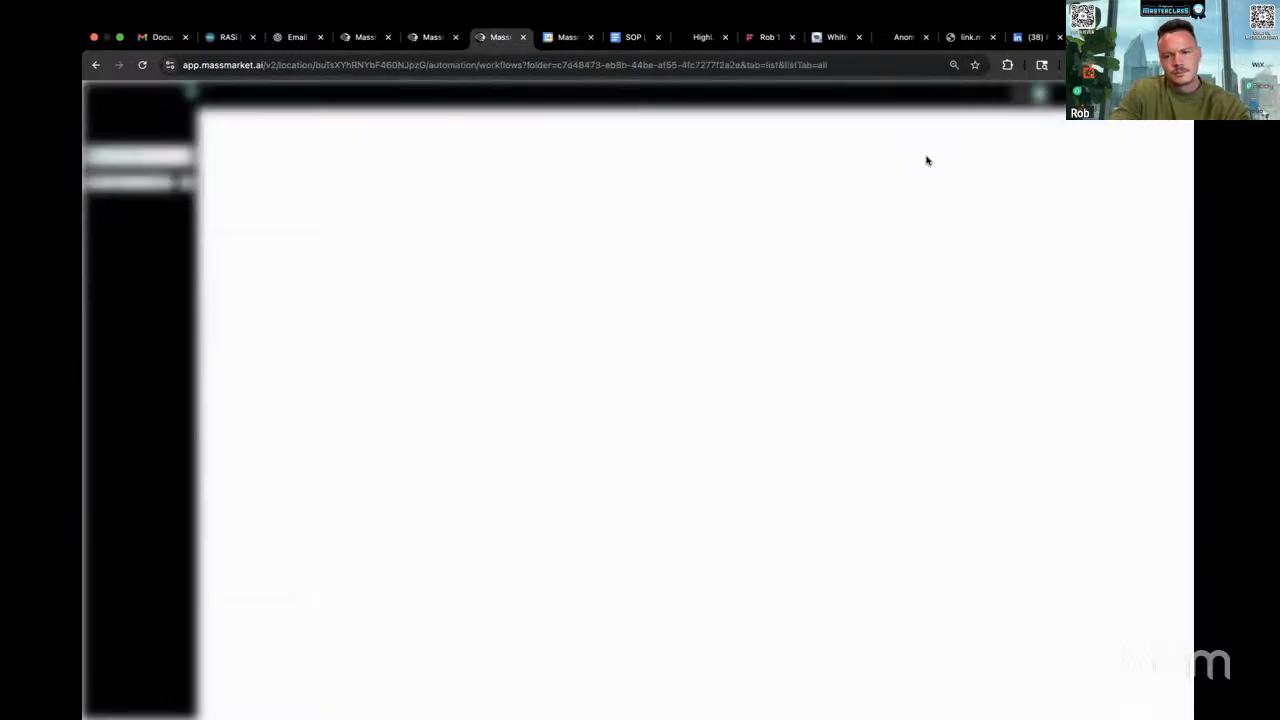
pyautogui.scroll(-3, 380, 565)
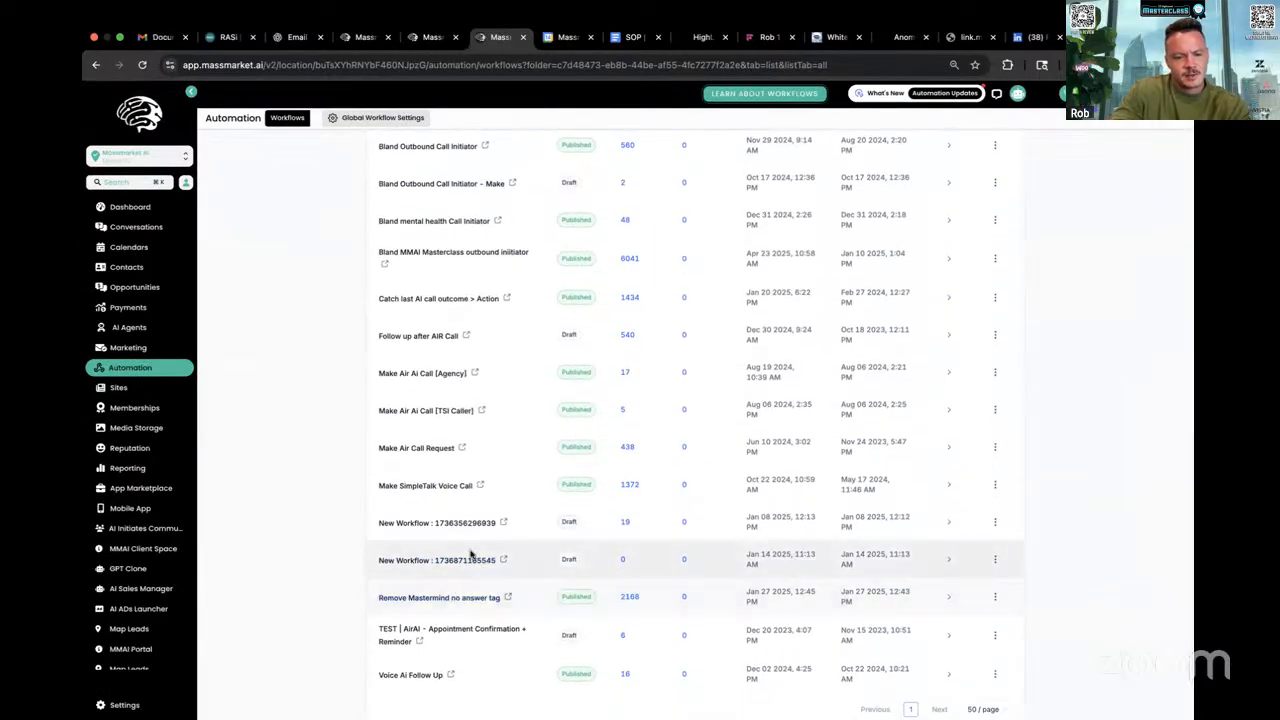
# Open the TEST | AirAI - Appointment Confirmation + Reminder workflow and find the end of its reminder sequence.
pyautogui.click(468, 634)
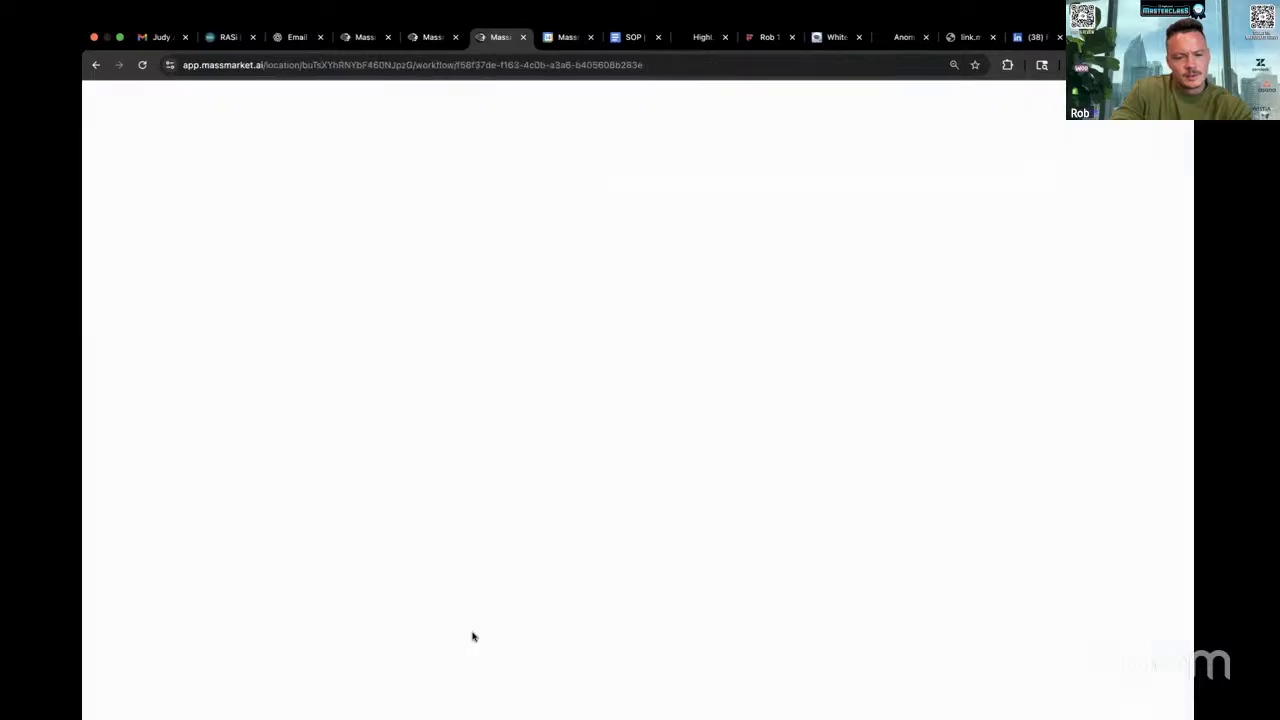
pyautogui.scroll(-10, 678, 500)
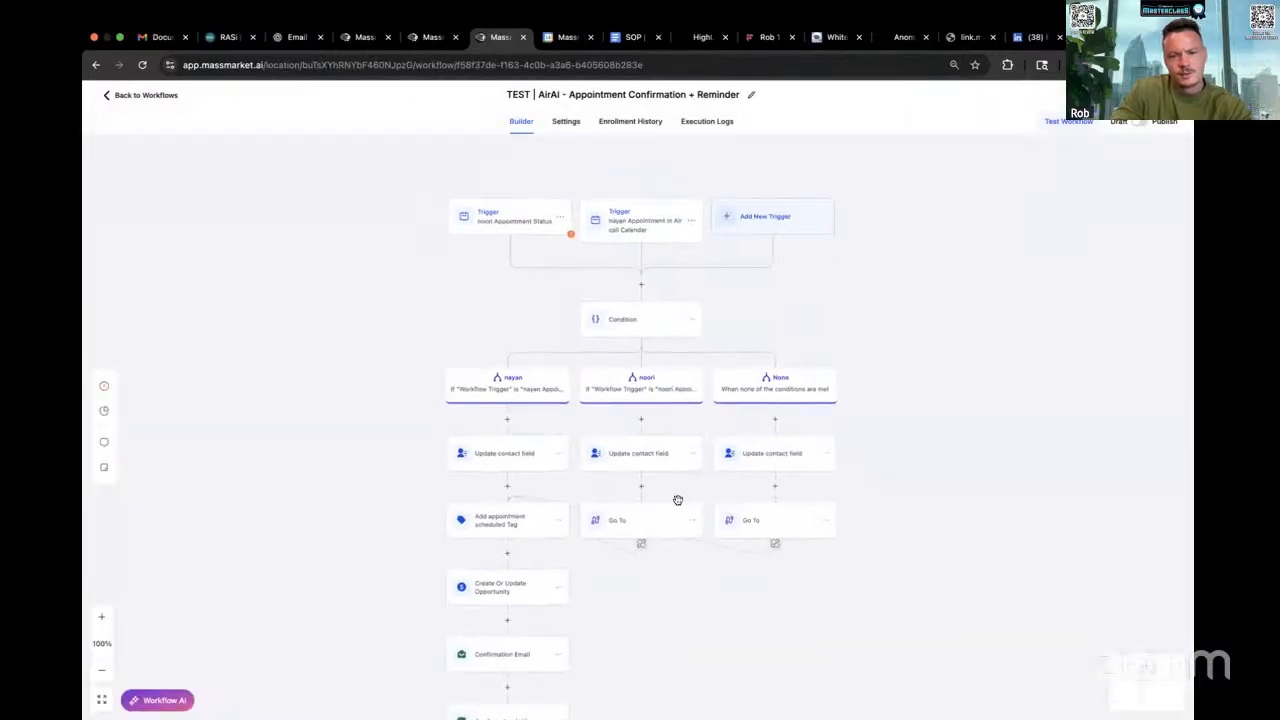
pyautogui.scroll(-3, 678, 500)
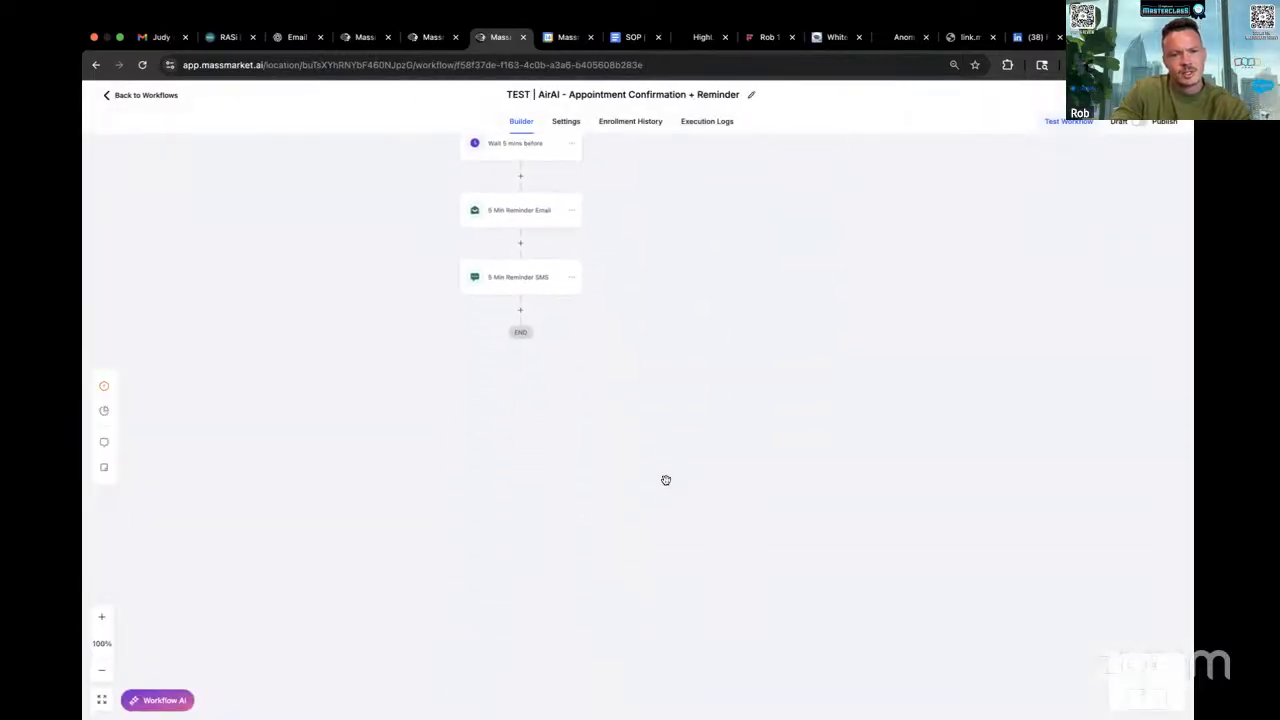
# In the Catch last AI call outcome > Action workflow, copy the Booked Appointment branch's actions from the first Remove from Workflow action onward.
pyautogui.click(436, 38)
pyautogui.scroll(5, 471, 494)
pyautogui.scroll(1, 472, 497)
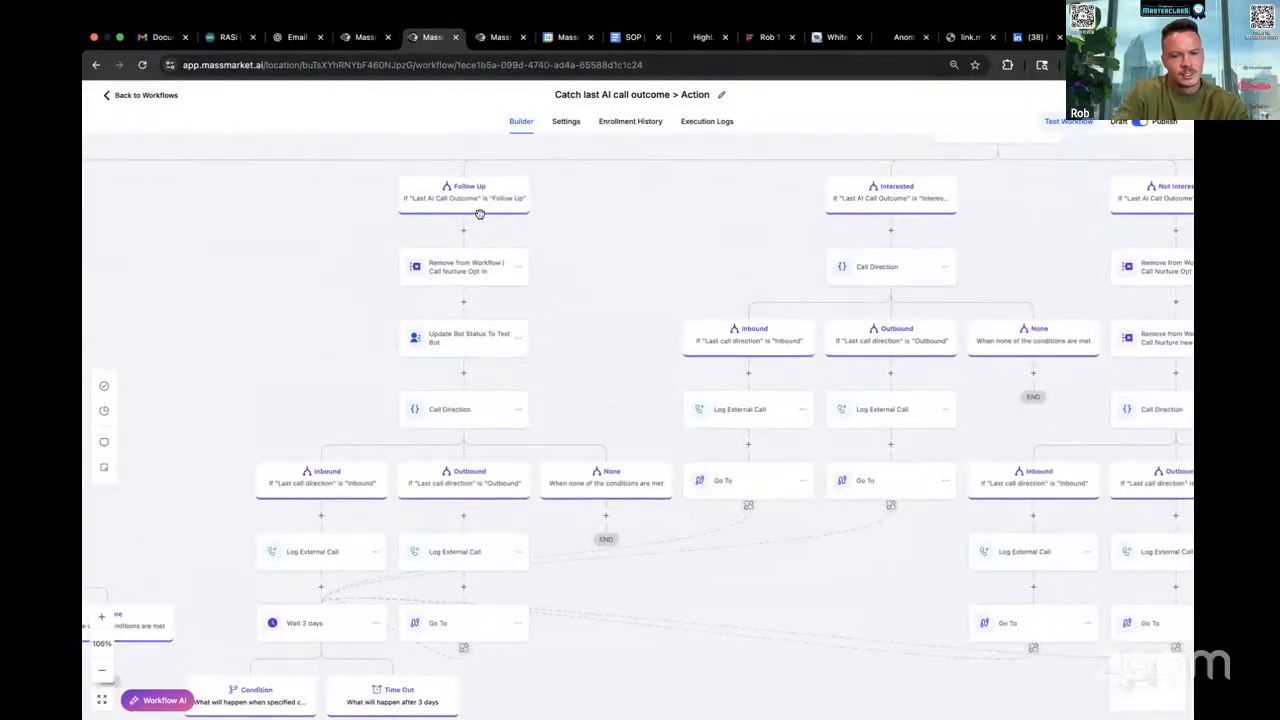
pyautogui.scroll(-2, 457, 372)
pyautogui.hscroll(-5, 457, 372)
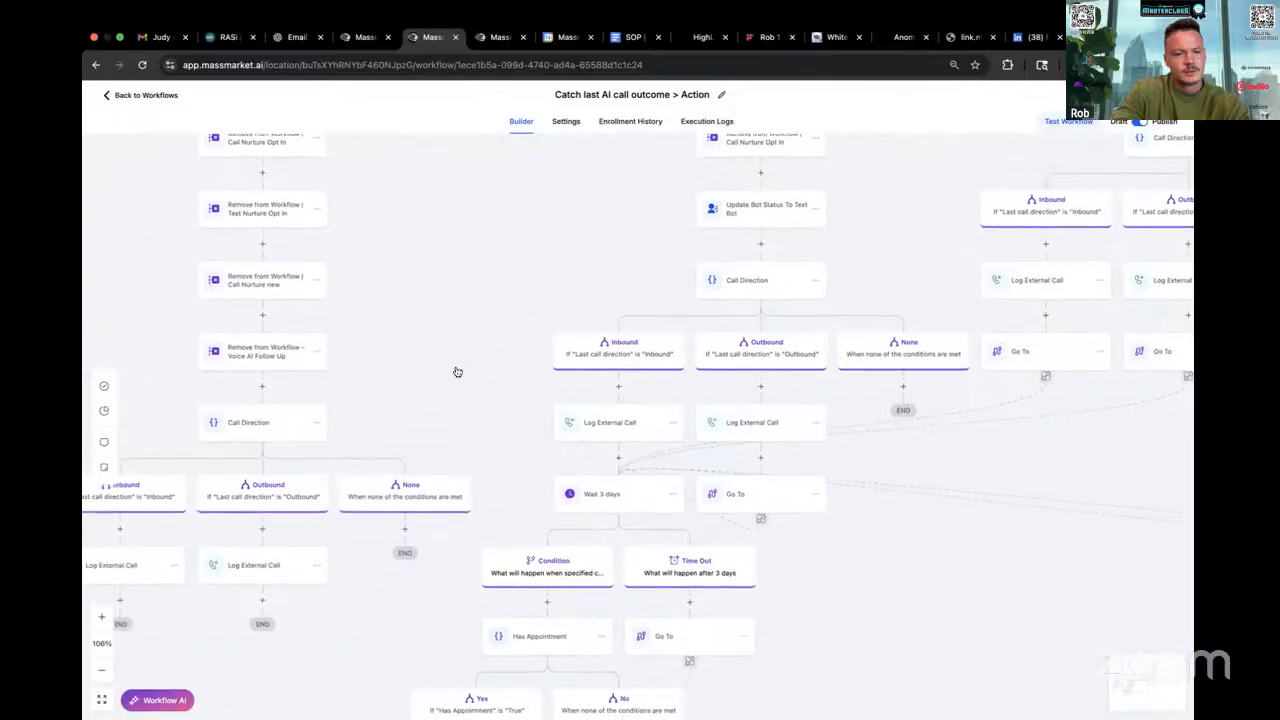
pyautogui.scroll(3, 457, 372)
pyautogui.hscroll(-1, 457, 372)
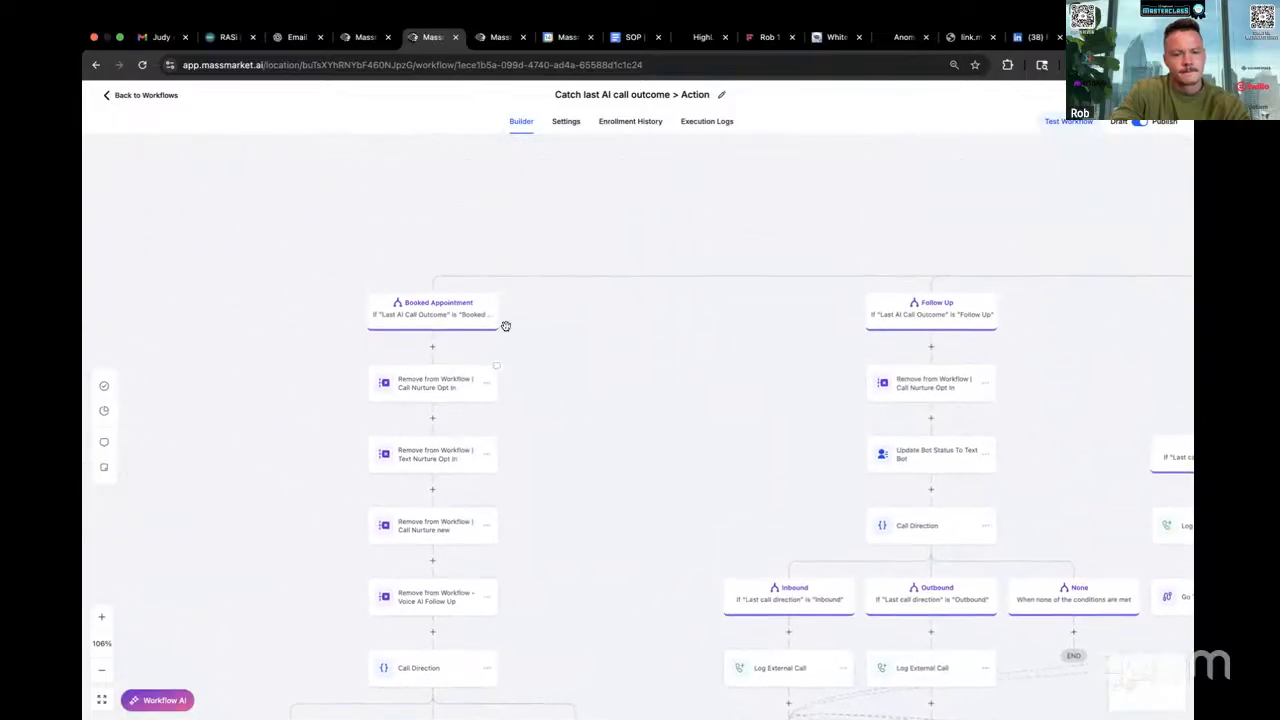
pyautogui.click(492, 385)
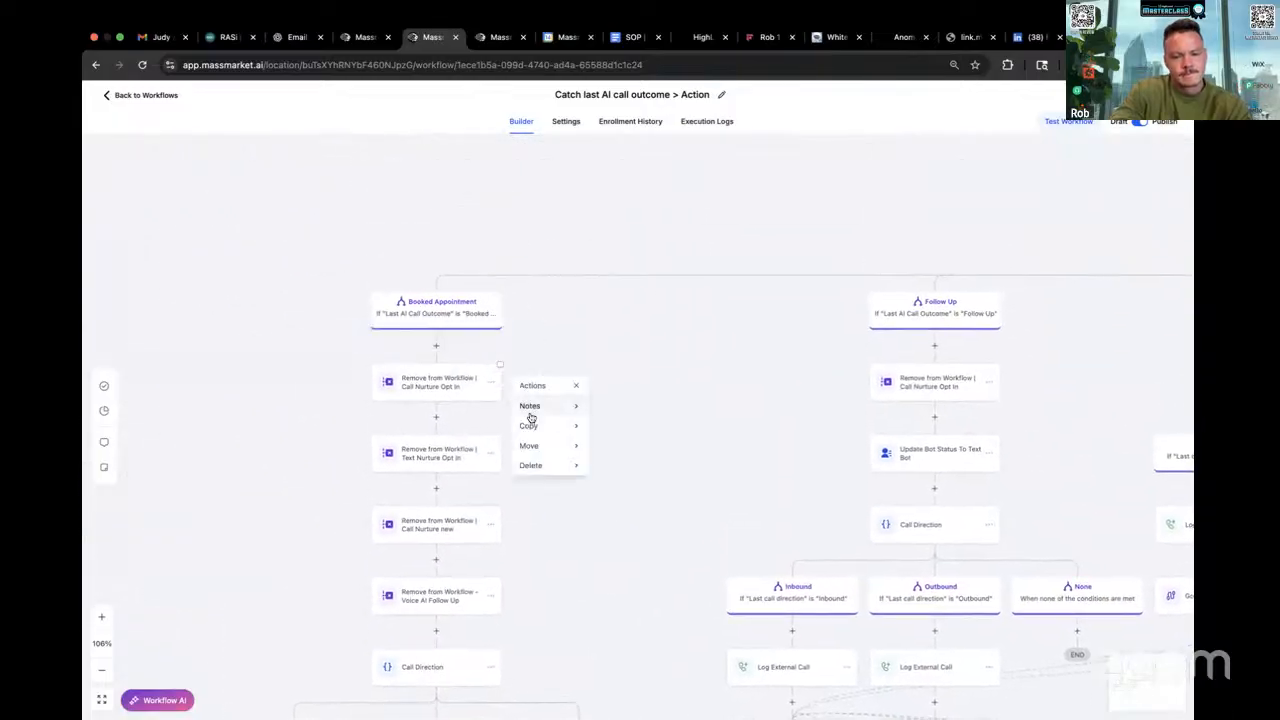
pyautogui.moveTo(538, 428)
pyautogui.click(639, 428)
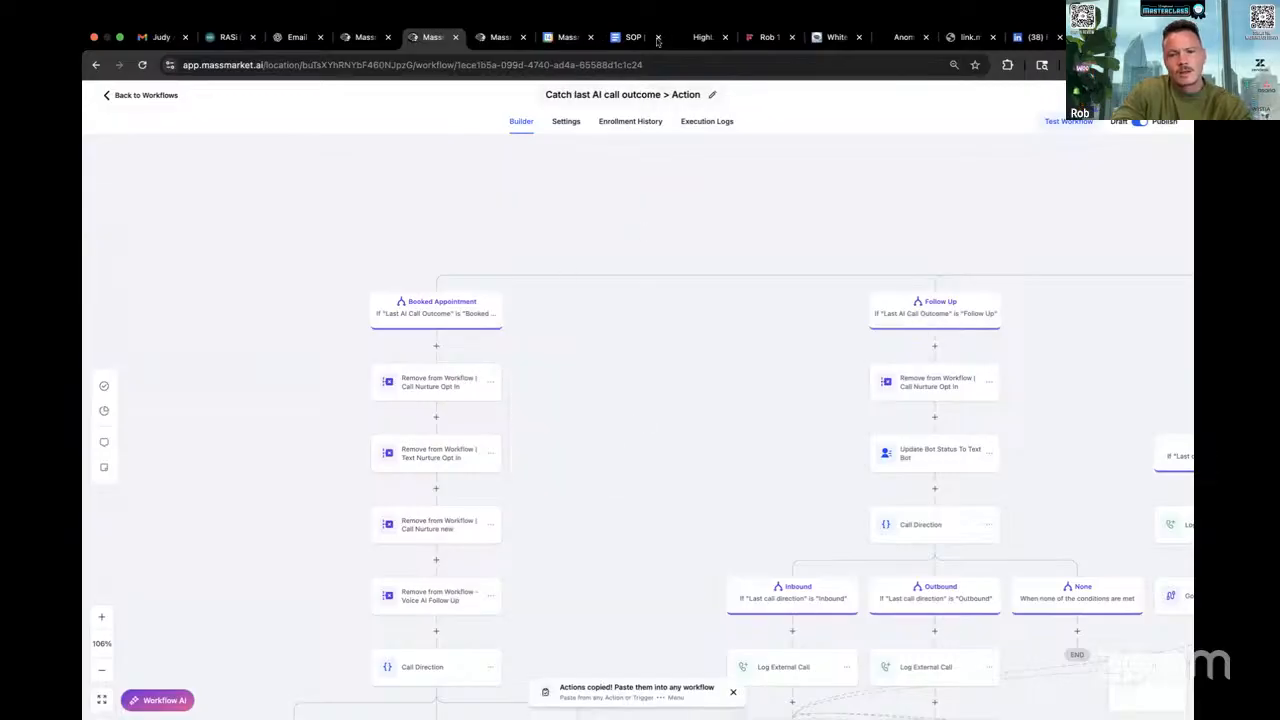
# Paste the copied actions below the 5 Min Reminder SMS in the TEST | AirAI - Appointment Confirmation + Reminder workflow and review them.
pyautogui.click(487, 40)
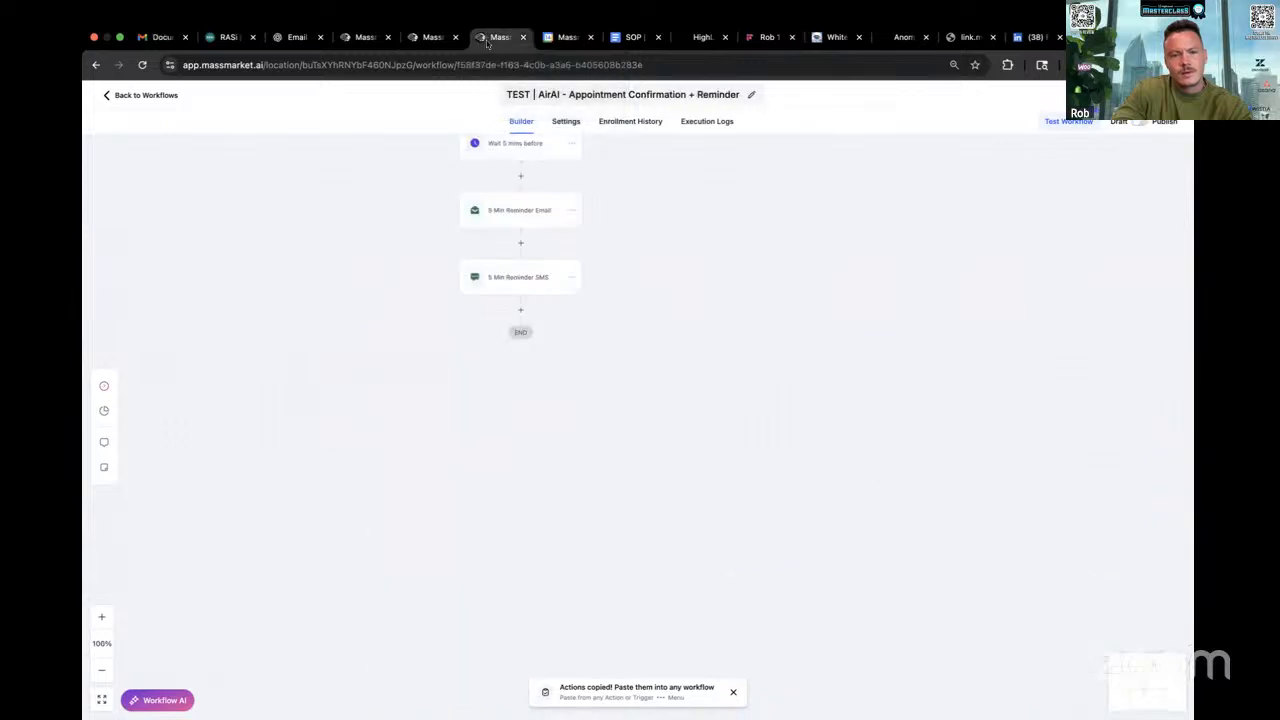
pyautogui.click(520, 310)
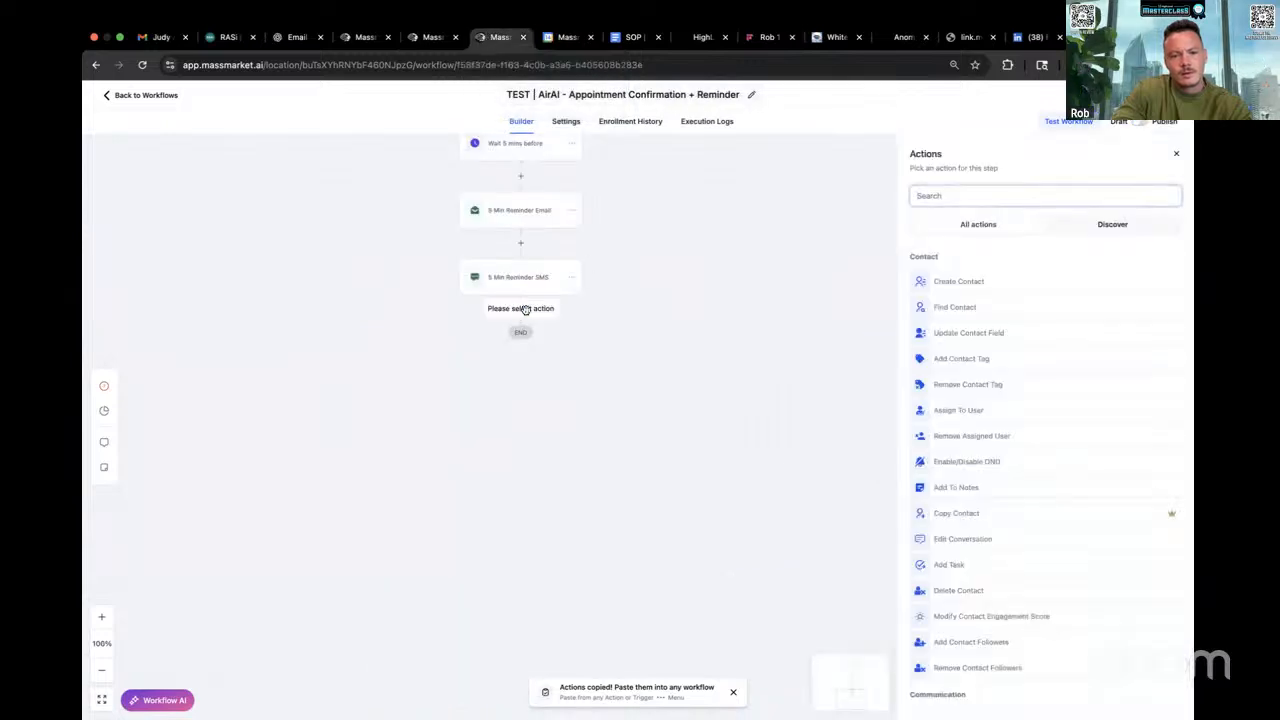
pyautogui.click(1176, 156)
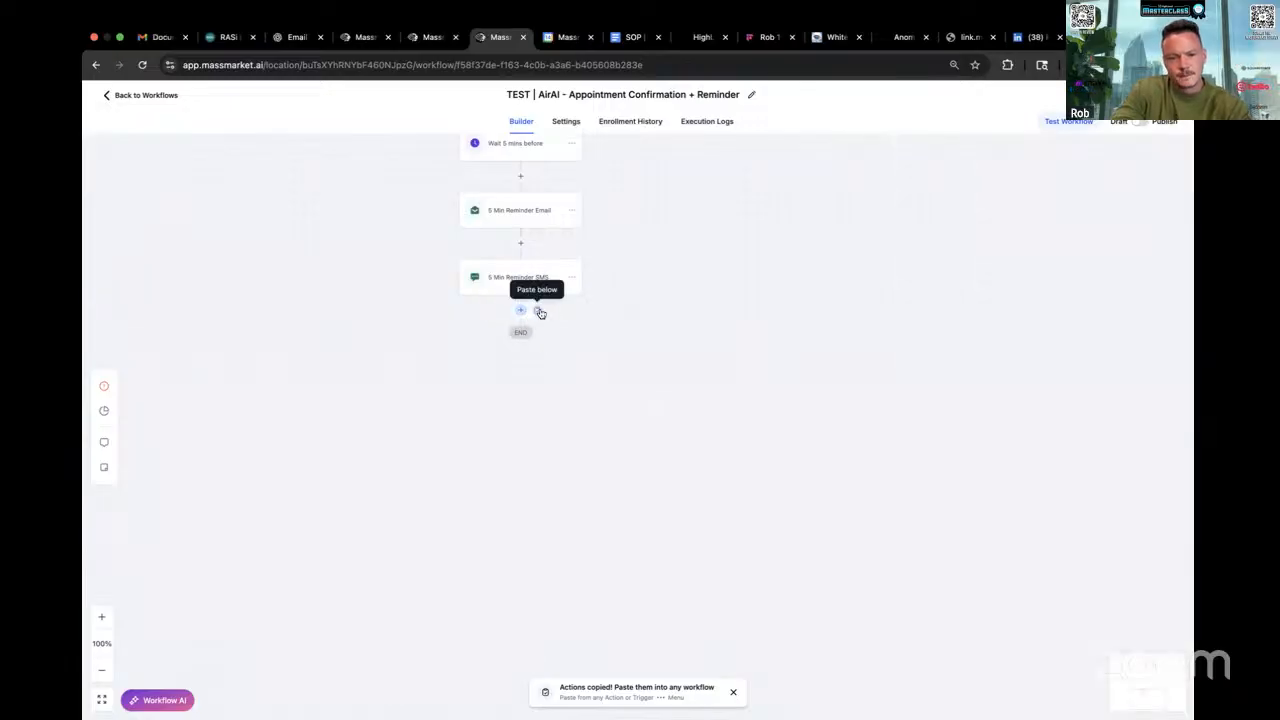
pyautogui.click(539, 310)
pyautogui.scroll(-3, 587, 395)
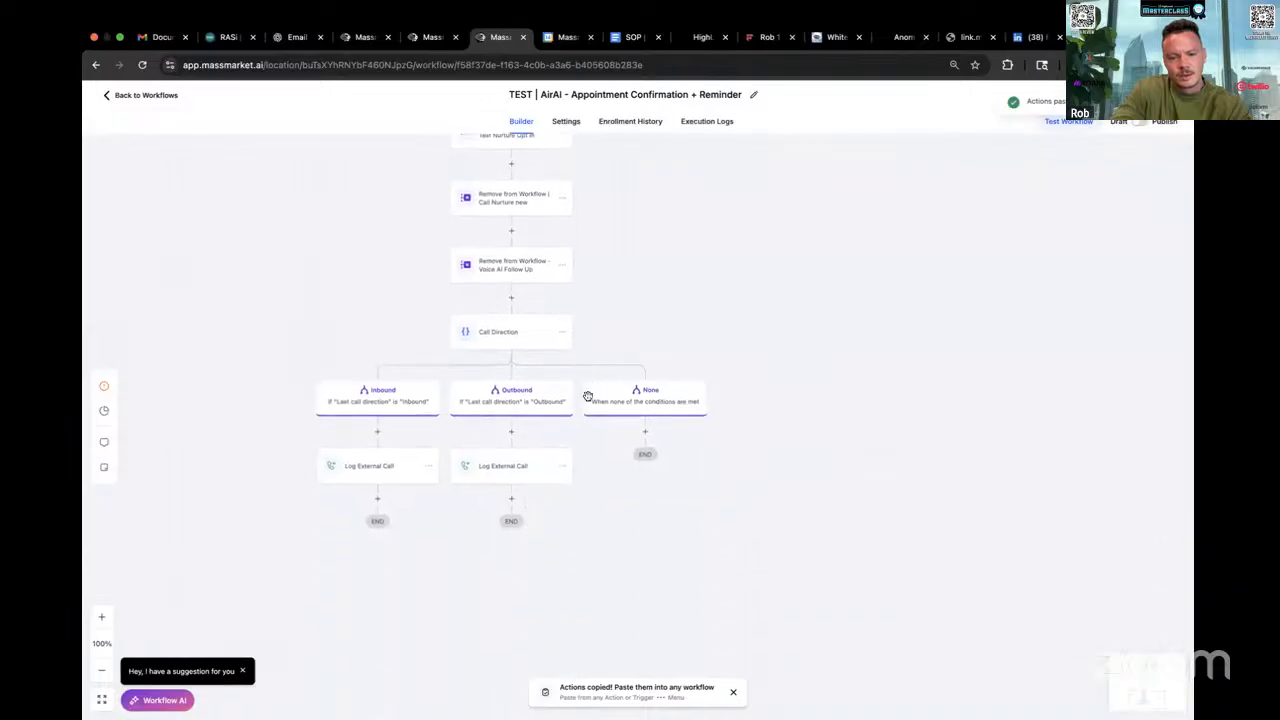
pyautogui.scroll(3, 587, 396)
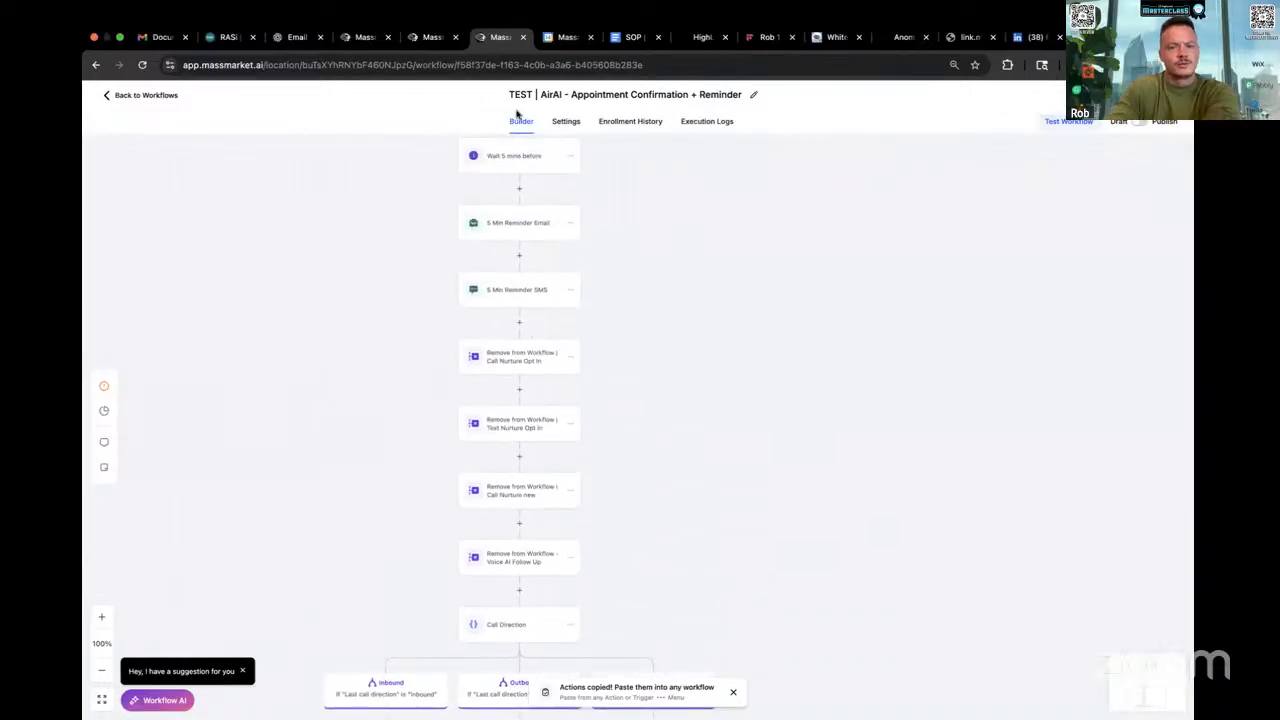
# Close the TEST workflow's browser tab without saving and go back from the remaining workflow to the AI Voice Setup workflow list.
pyautogui.click(523, 38)
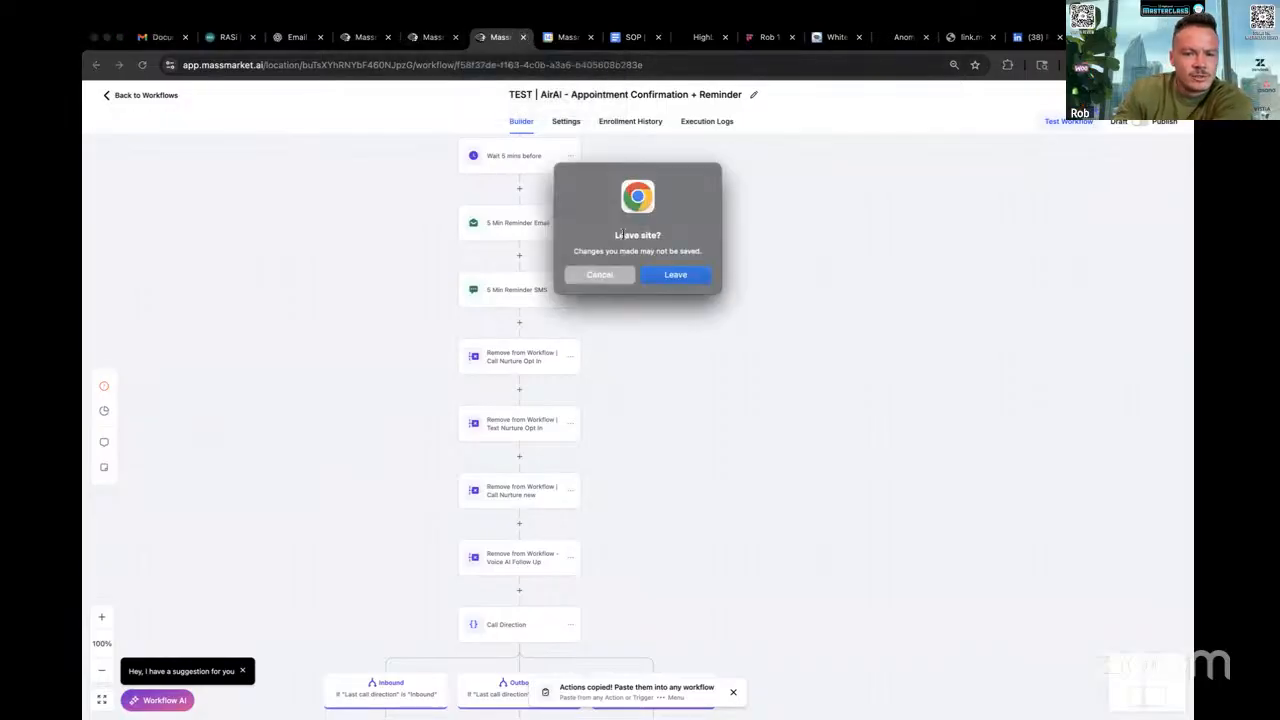
pyautogui.click(676, 275)
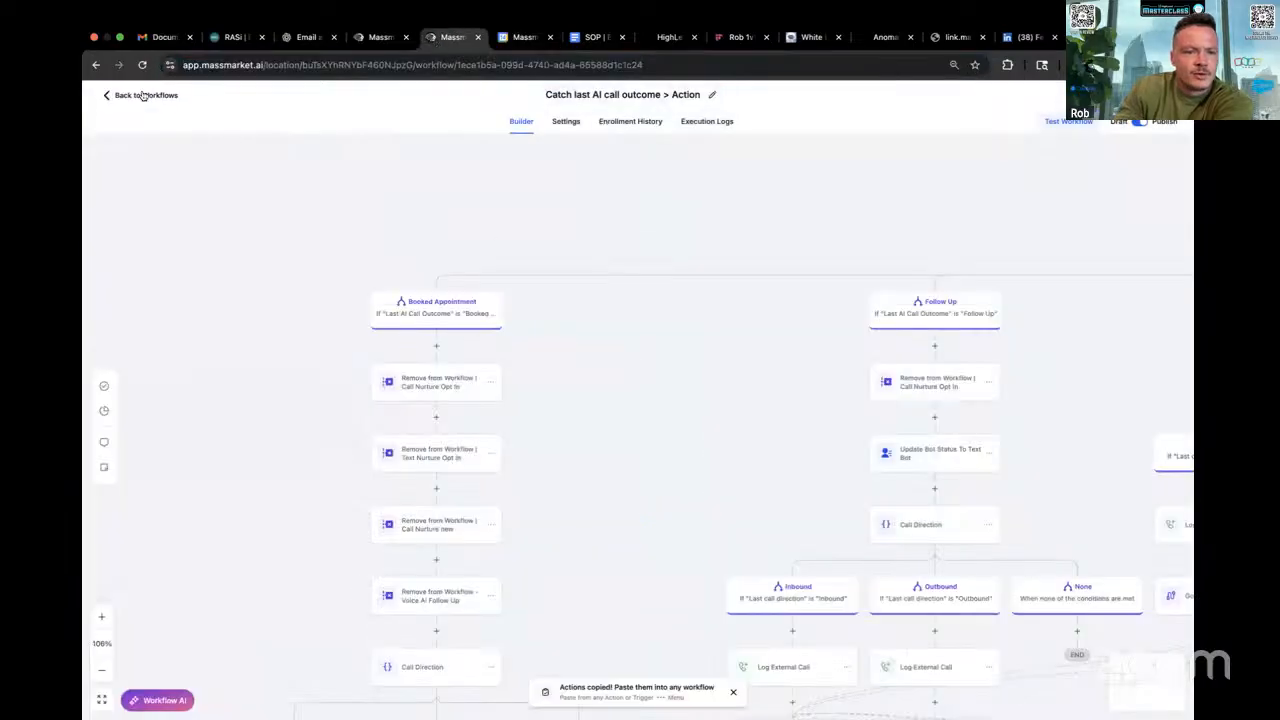
pyautogui.click(143, 95)
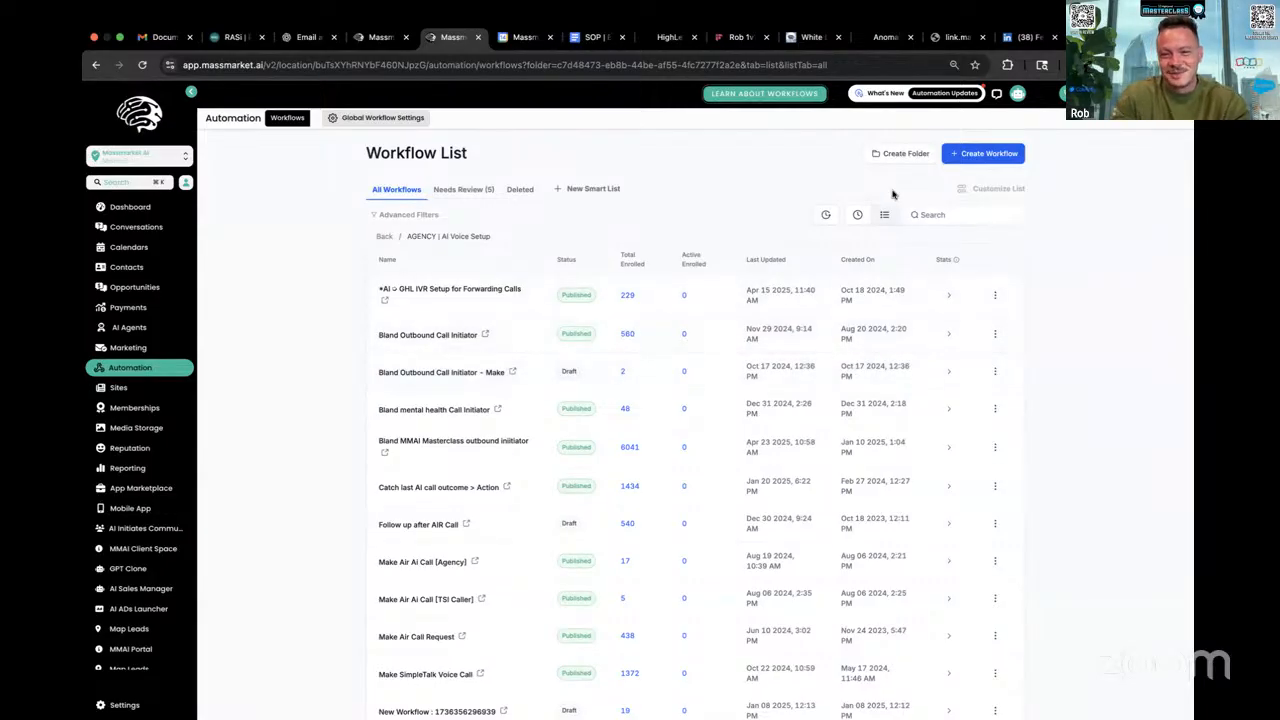
pyautogui.click(966, 157)
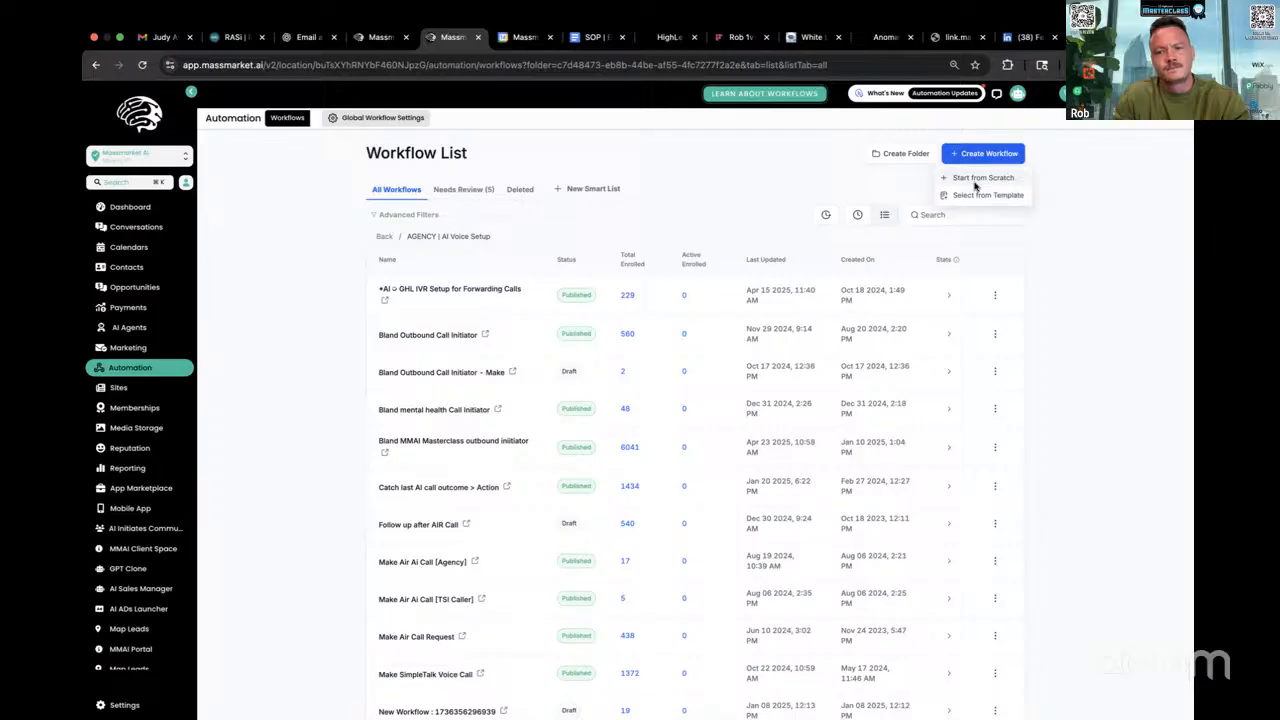
pyautogui.click(627, 524)
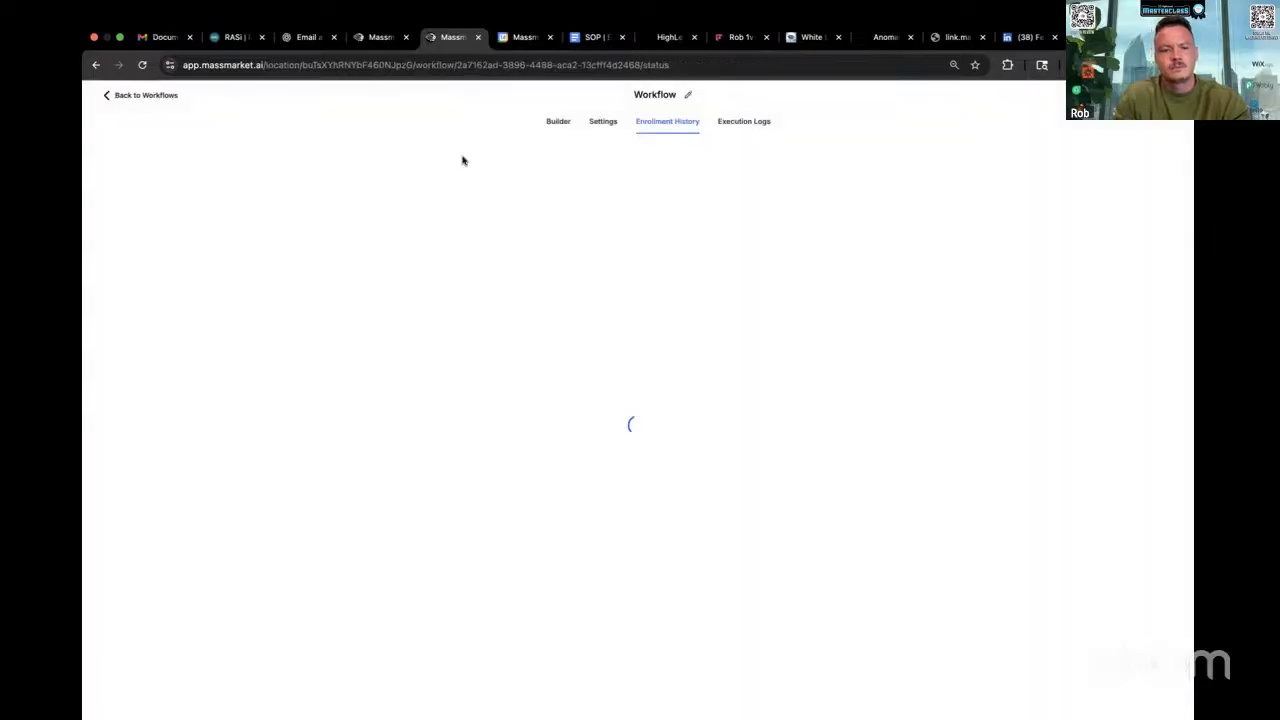
pyautogui.click(128, 96)
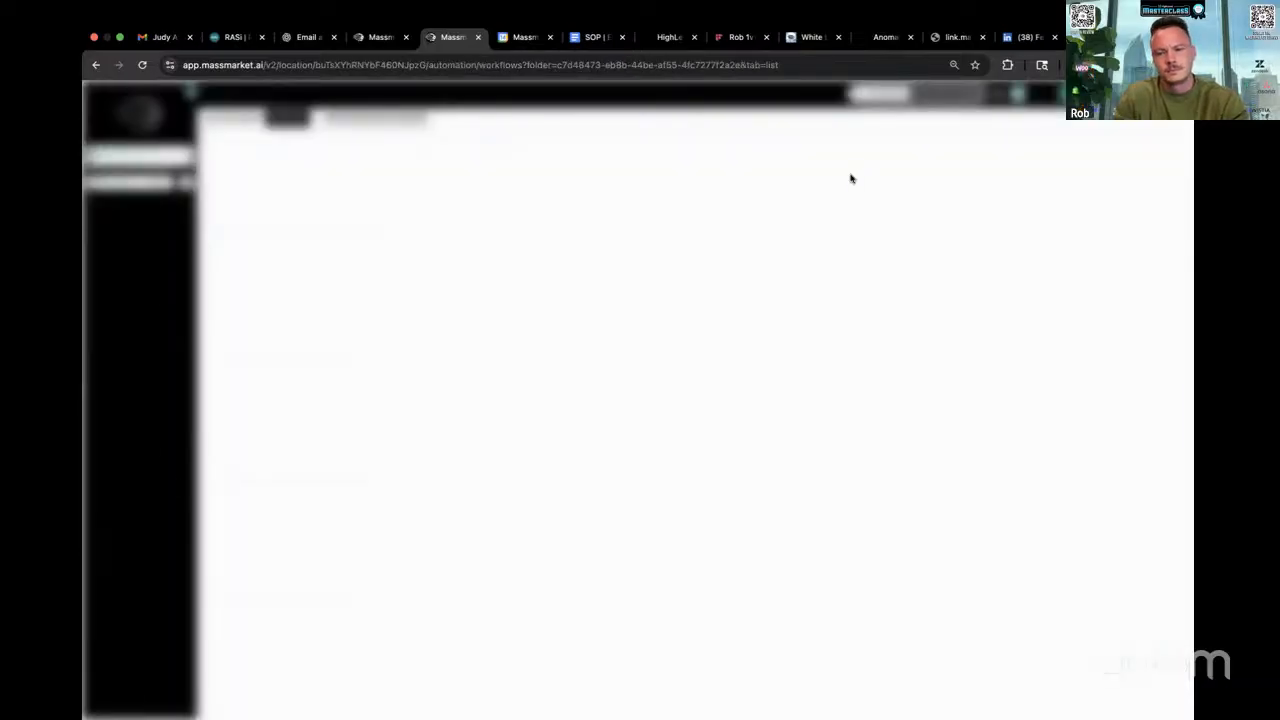
pyautogui.click(945, 217)
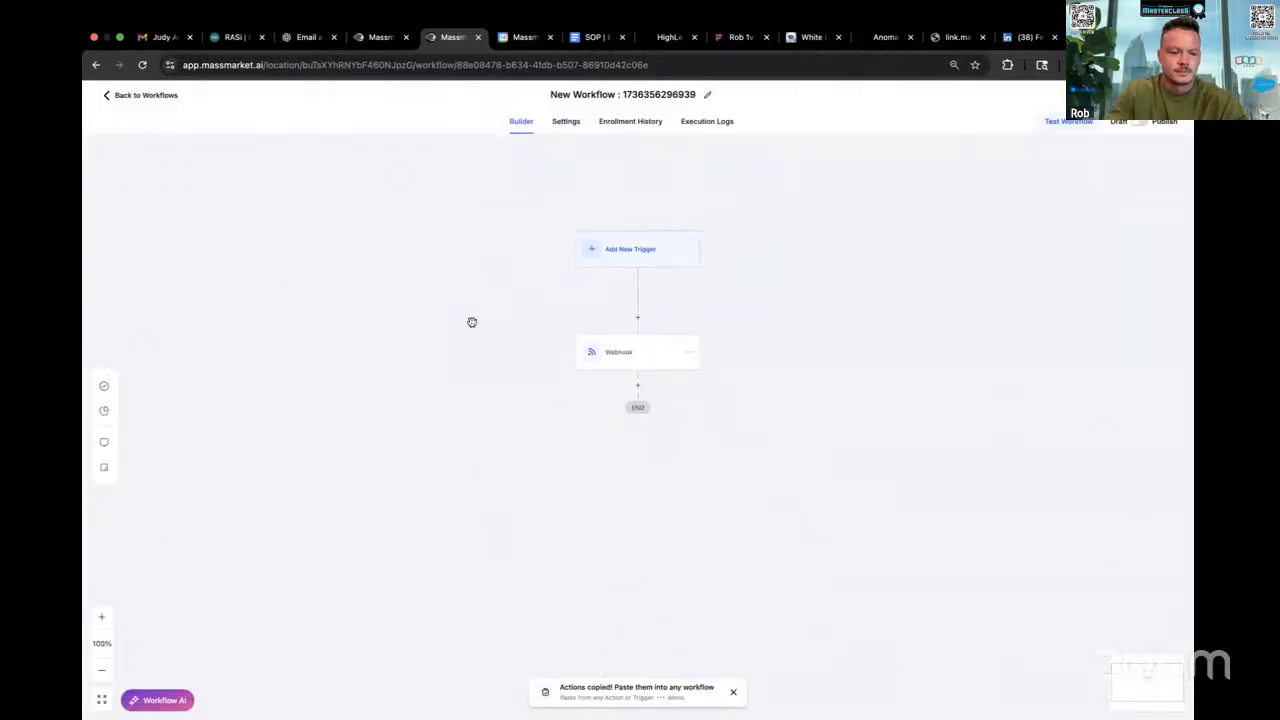
pyautogui.click(690, 354)
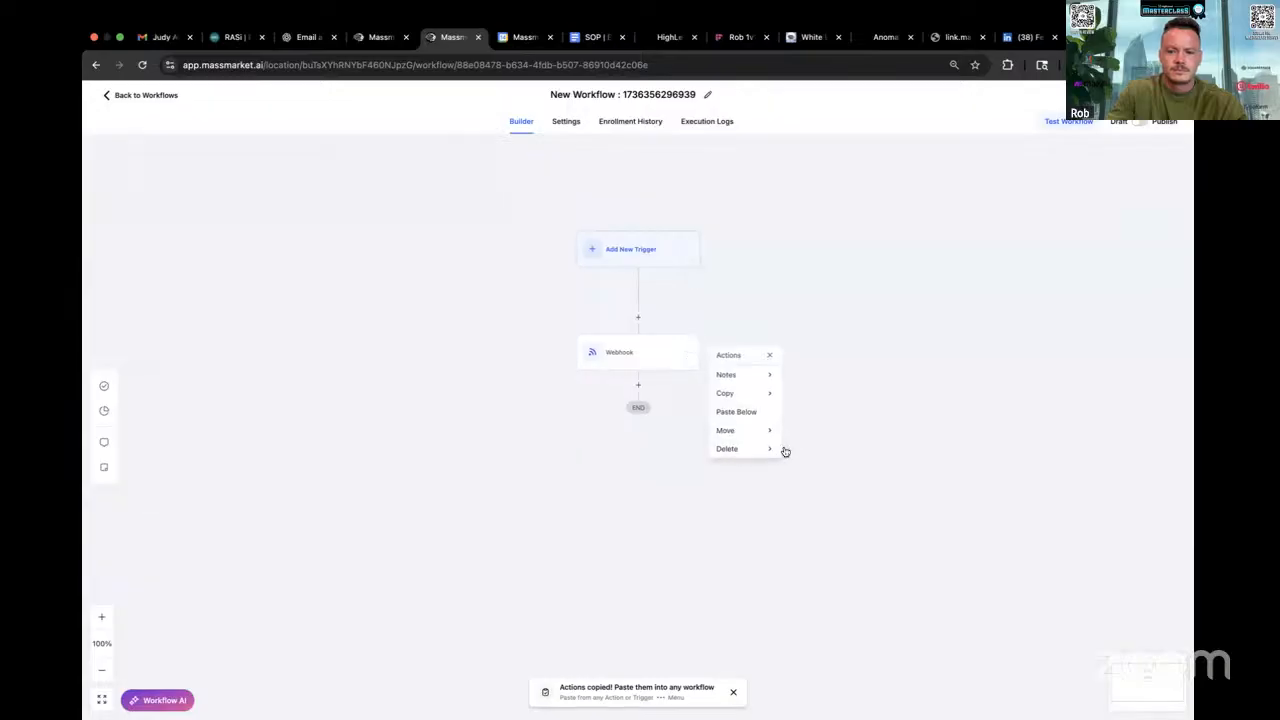
pyautogui.click(812, 377)
pyautogui.click(745, 430)
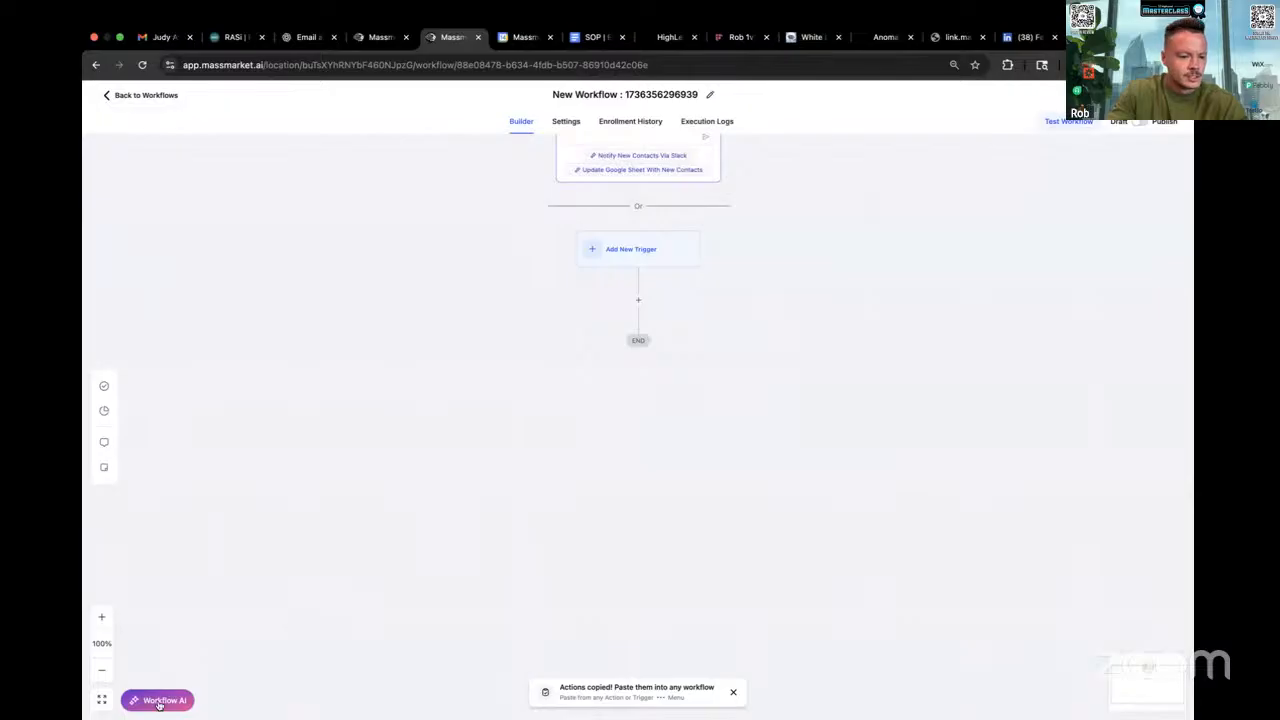
# Open the Workflow AI assistant and copy the full 7-Day SMS Nurture Campaign: Credit Monitoring Login Assistance section from the SOP document.
pyautogui.click(157, 700)
pyautogui.click(184, 664)
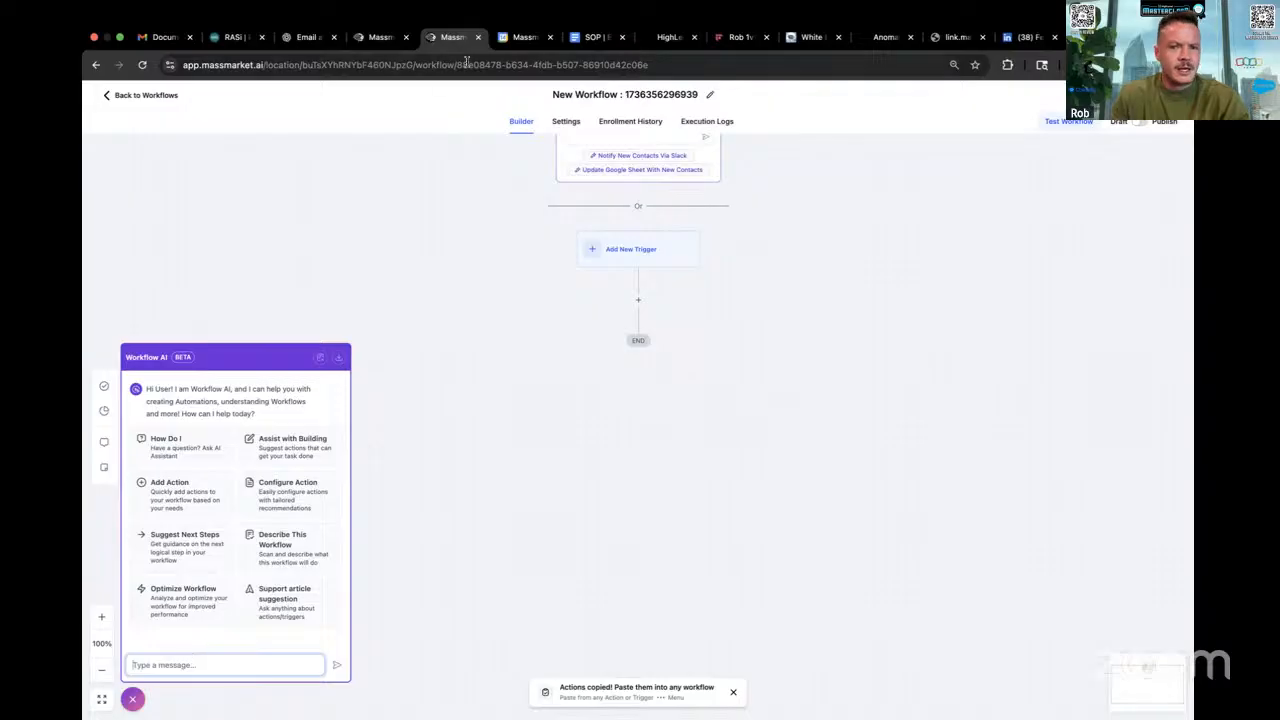
pyautogui.click(597, 37)
pyautogui.click(477, 160)
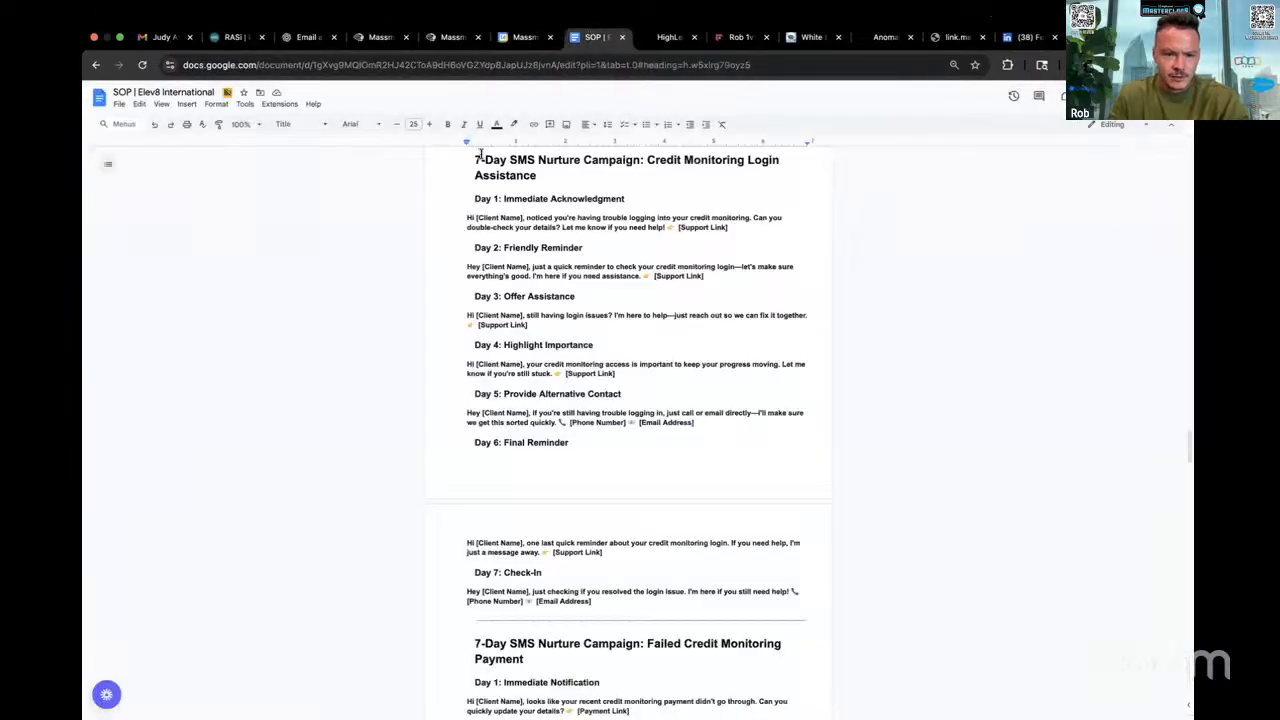
pyautogui.moveTo(489, 174); pyautogui.dragTo(637, 603)
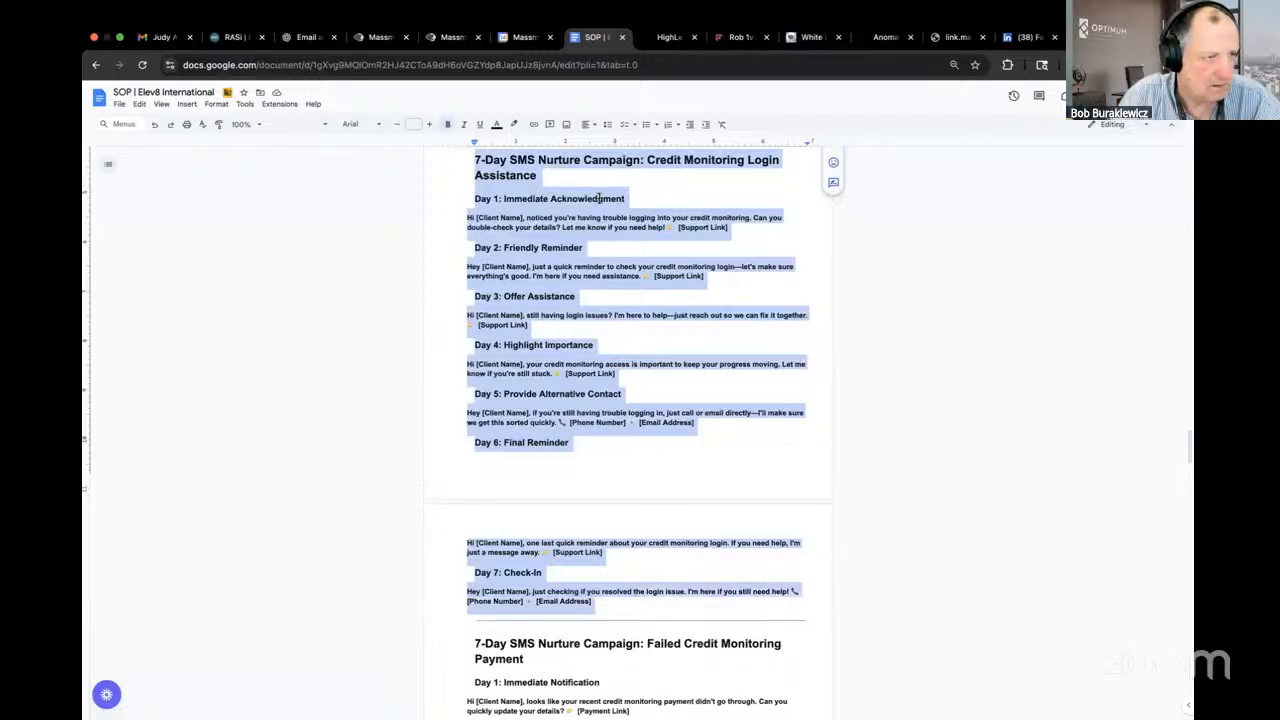
# Paste the campaign text into the Workflow AI message in the draft workflow and check where the pasted text ends.
pyautogui.click(452, 37)
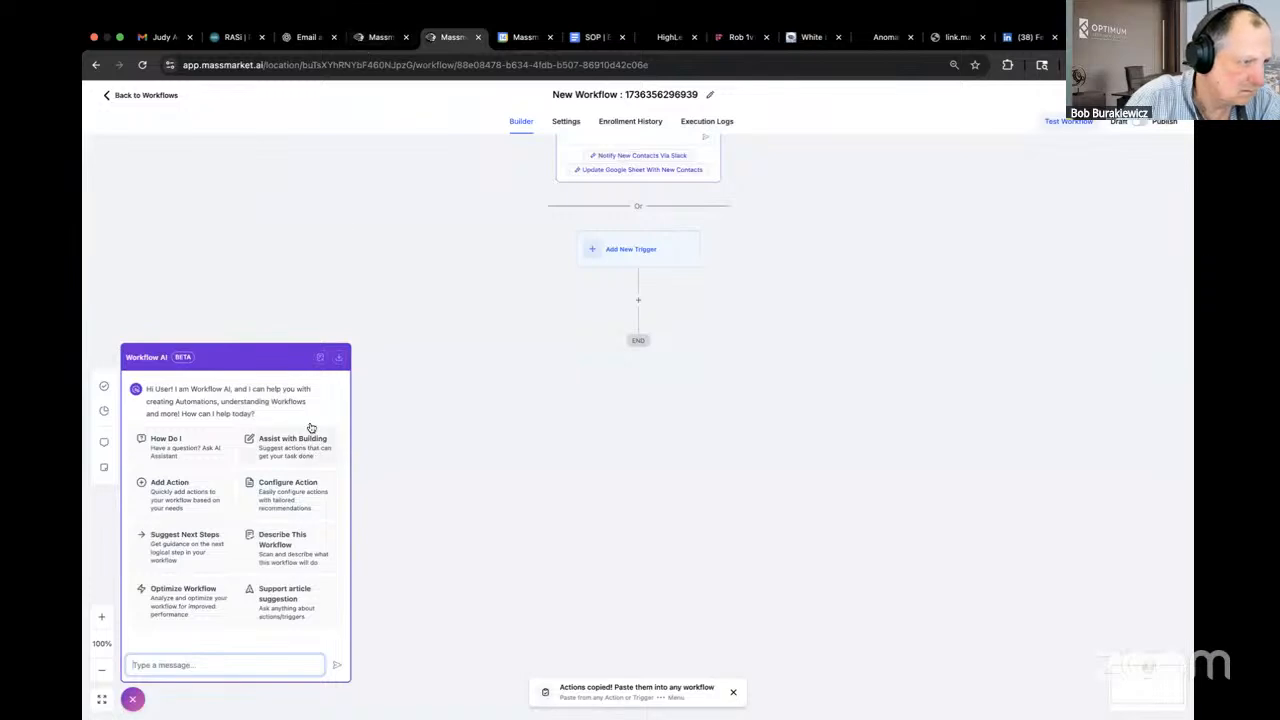
pyautogui.click(181, 664)
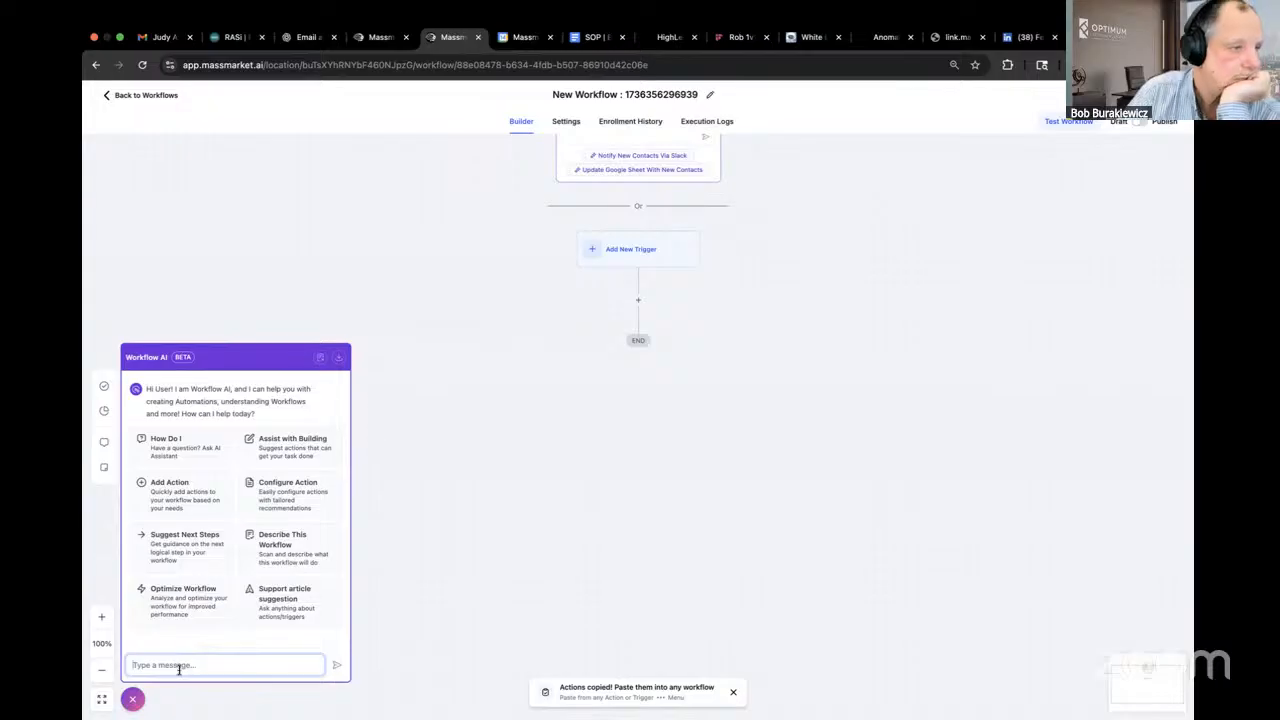
pyautogui.press('super+v')
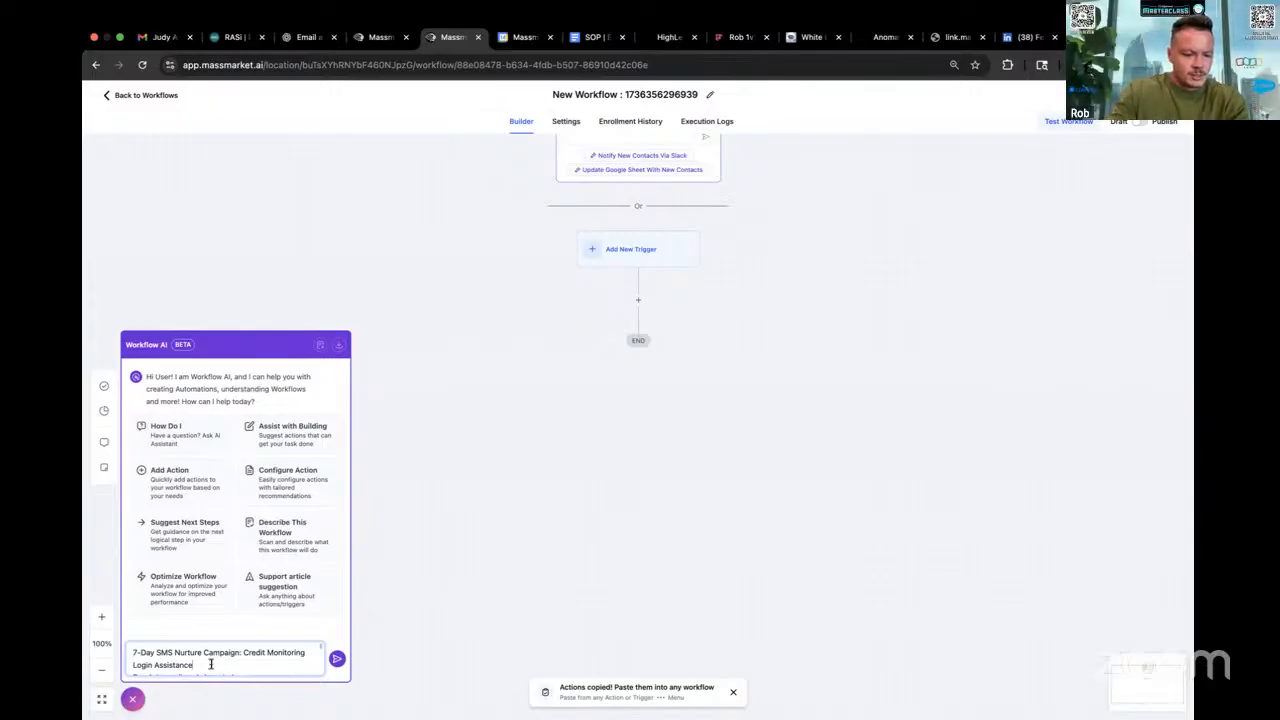
pyautogui.scroll(-10, 194, 663)
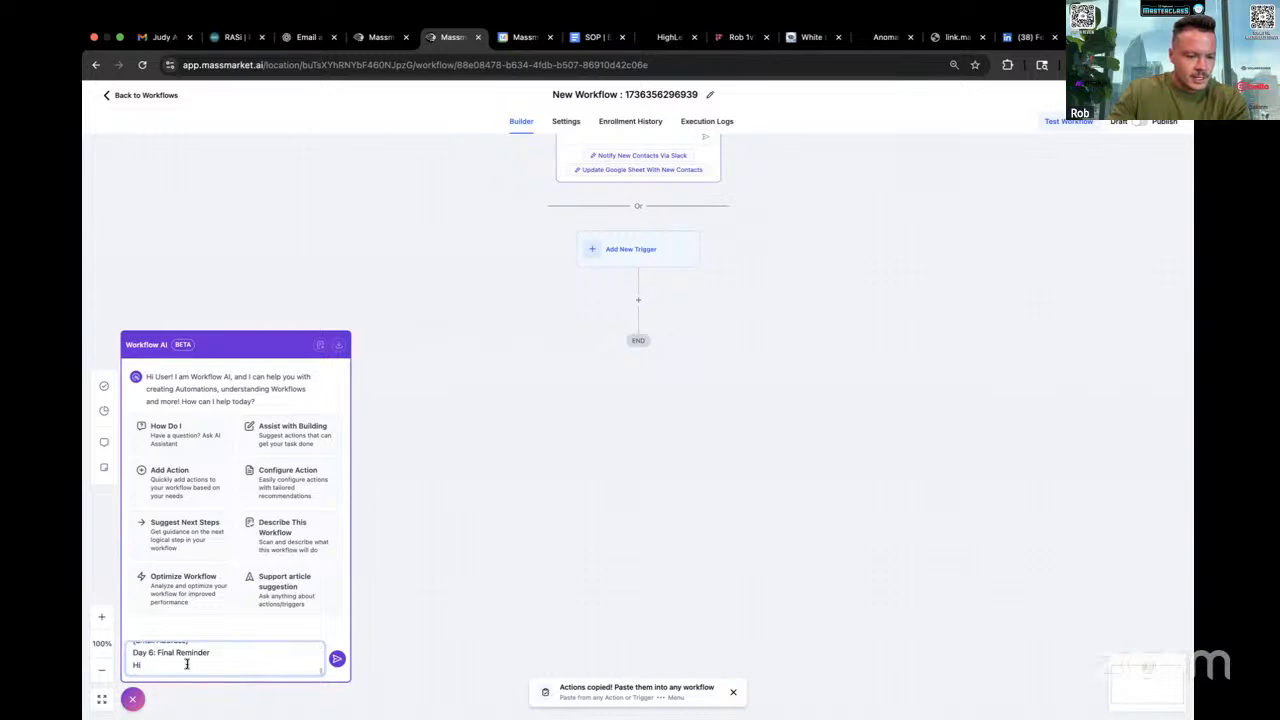
pyautogui.moveTo(159, 662); pyautogui.dragTo(133, 654)
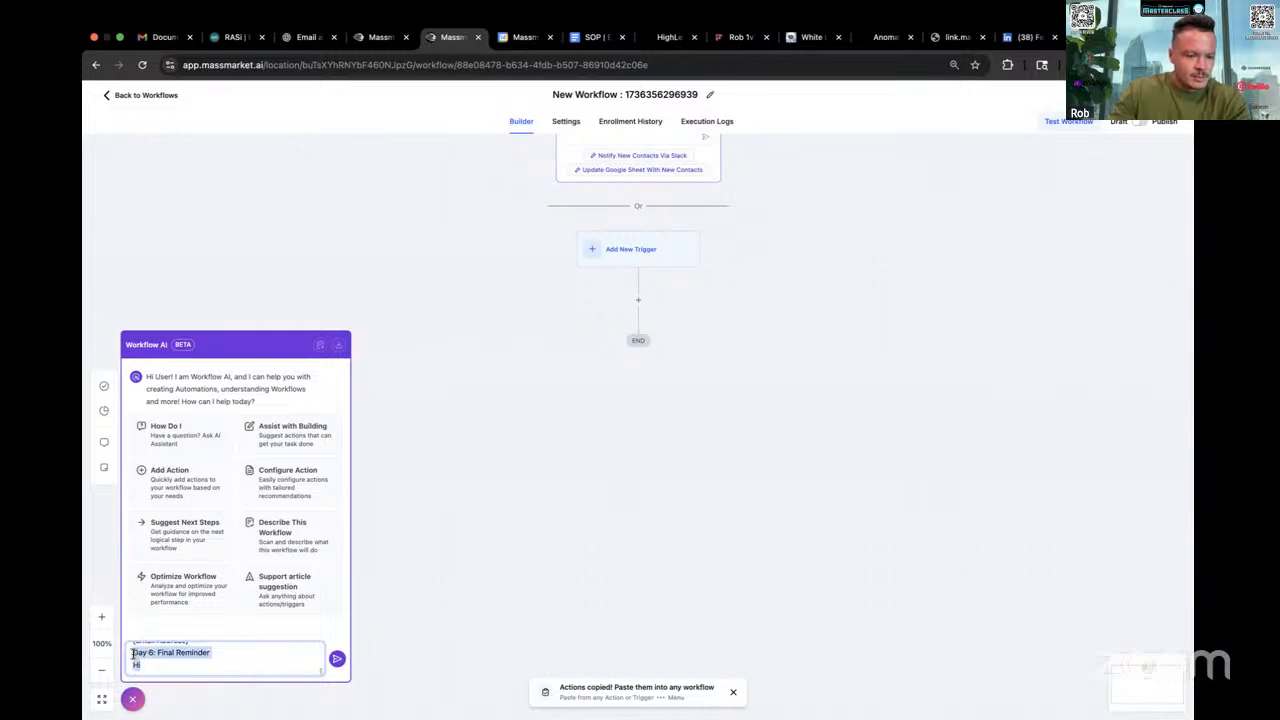
pyautogui.scroll(10, 194, 658)
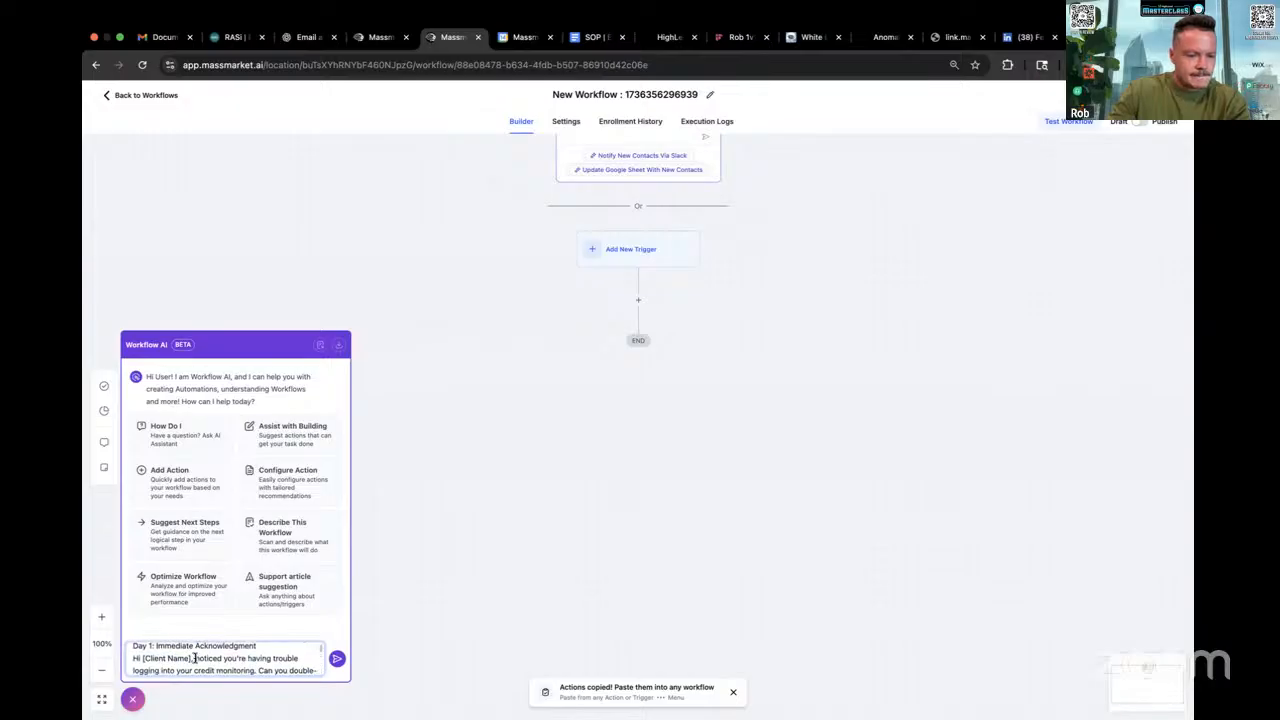
pyautogui.scroll(-2, 229, 661)
# Replace the Workflow AI message with a request for a 7 day reminder flow with sms and email to complete someone's onboarding form.
pyautogui.tripleClick(229, 661)
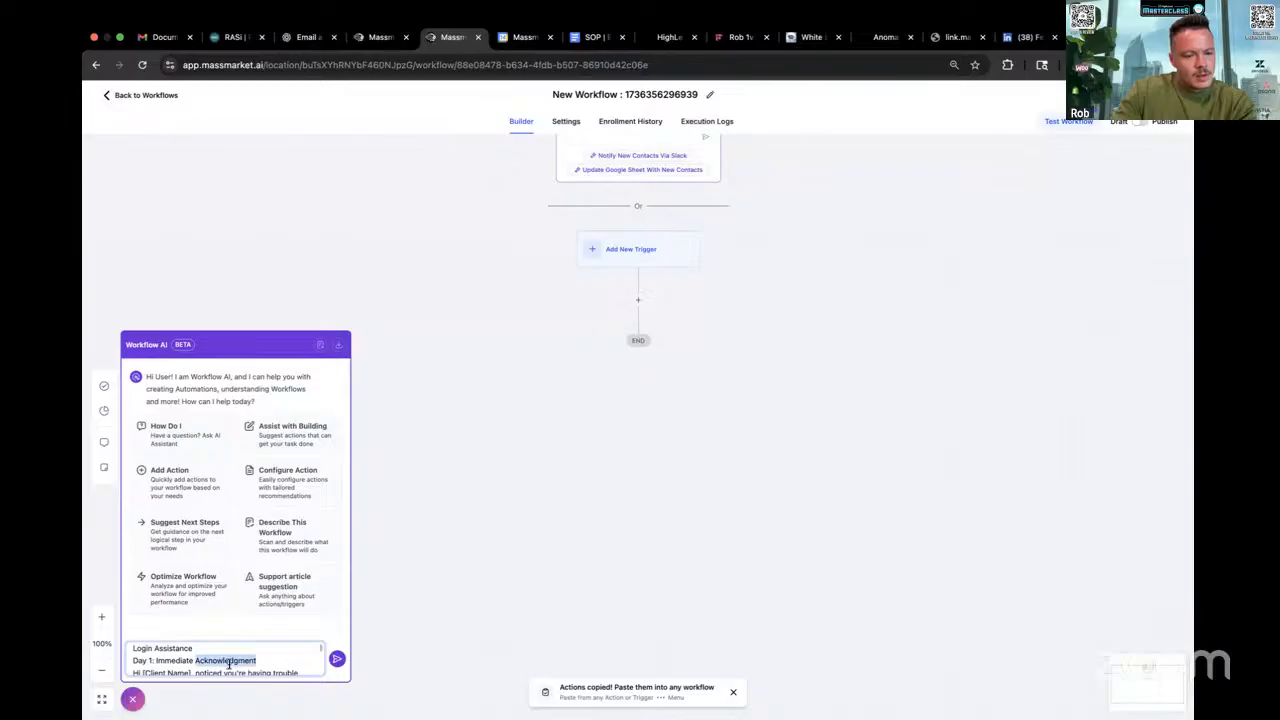
pyautogui.press('super+a')
pyautogui.write('lets create a 7')
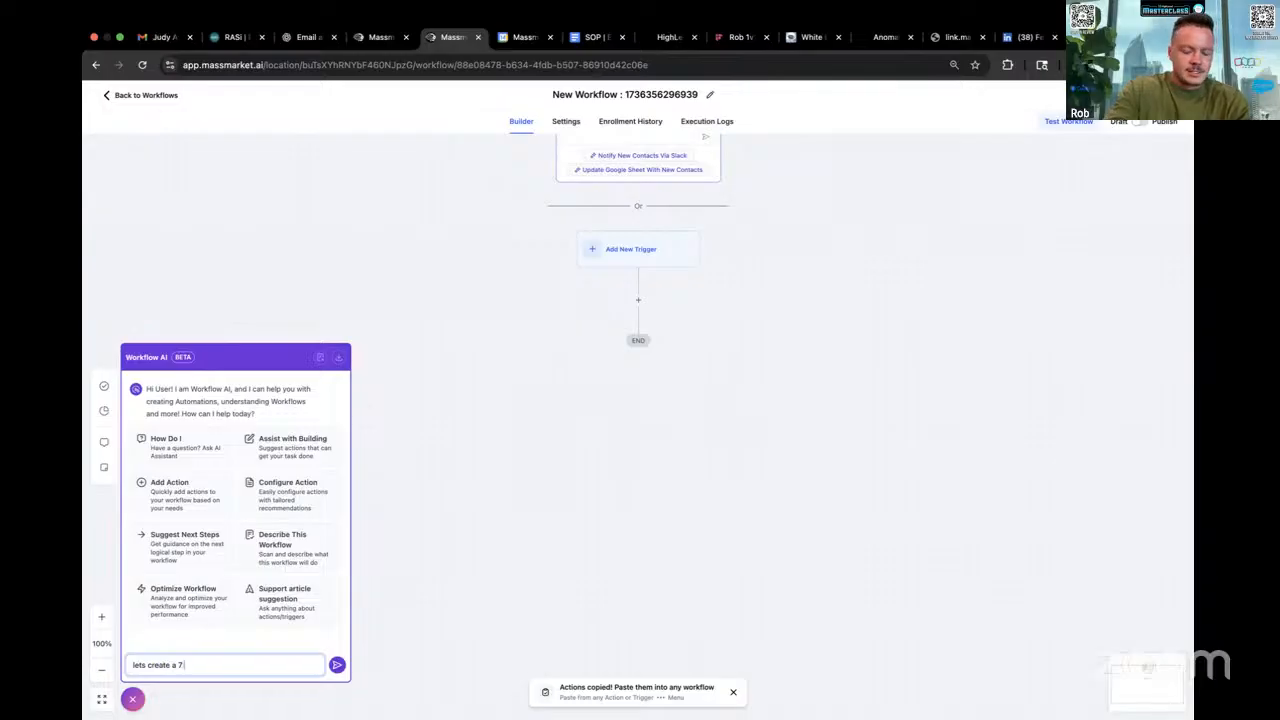
pyautogui.write(' day reminder fl')
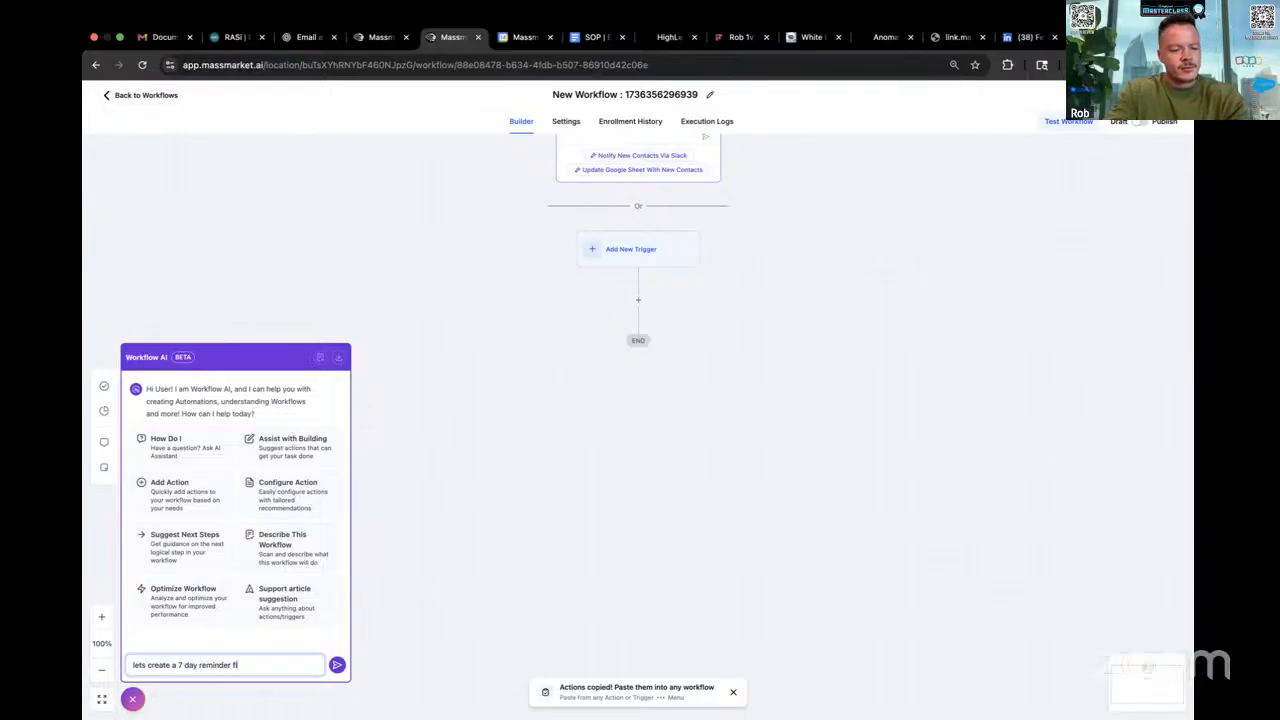
pyautogui.write('ow with sms a')
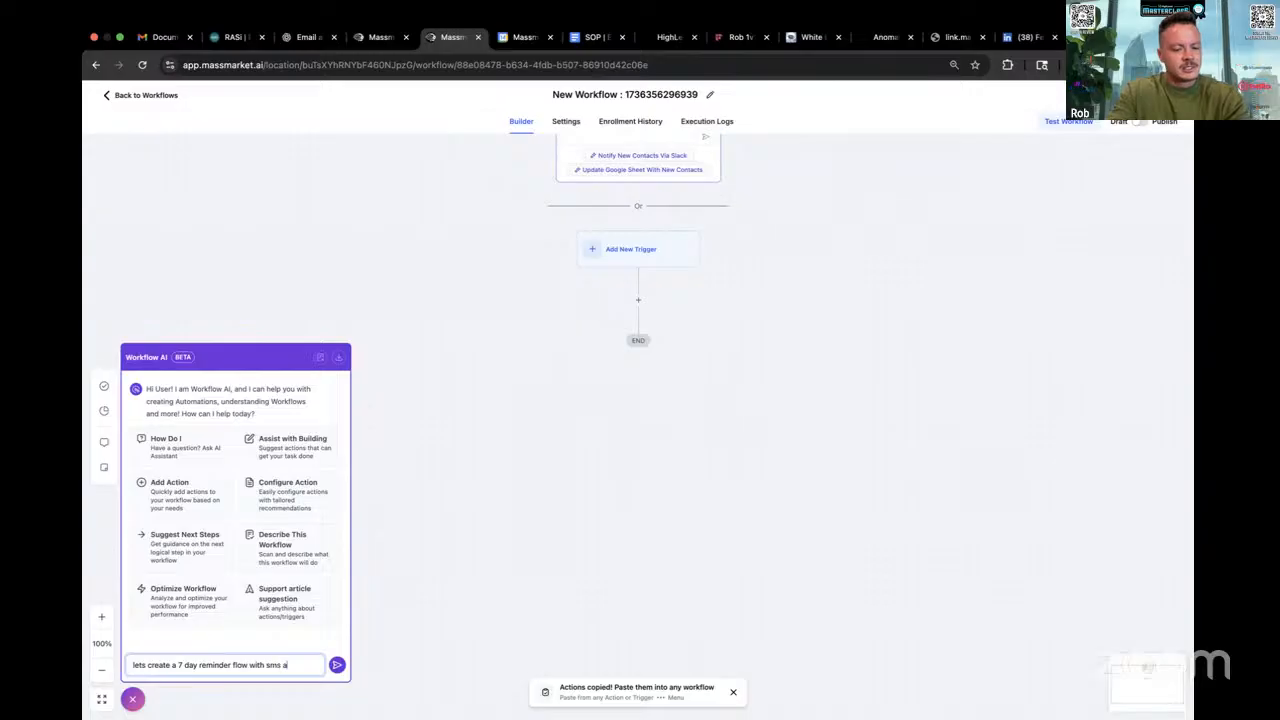
pyautogui.write('nd email to remin')
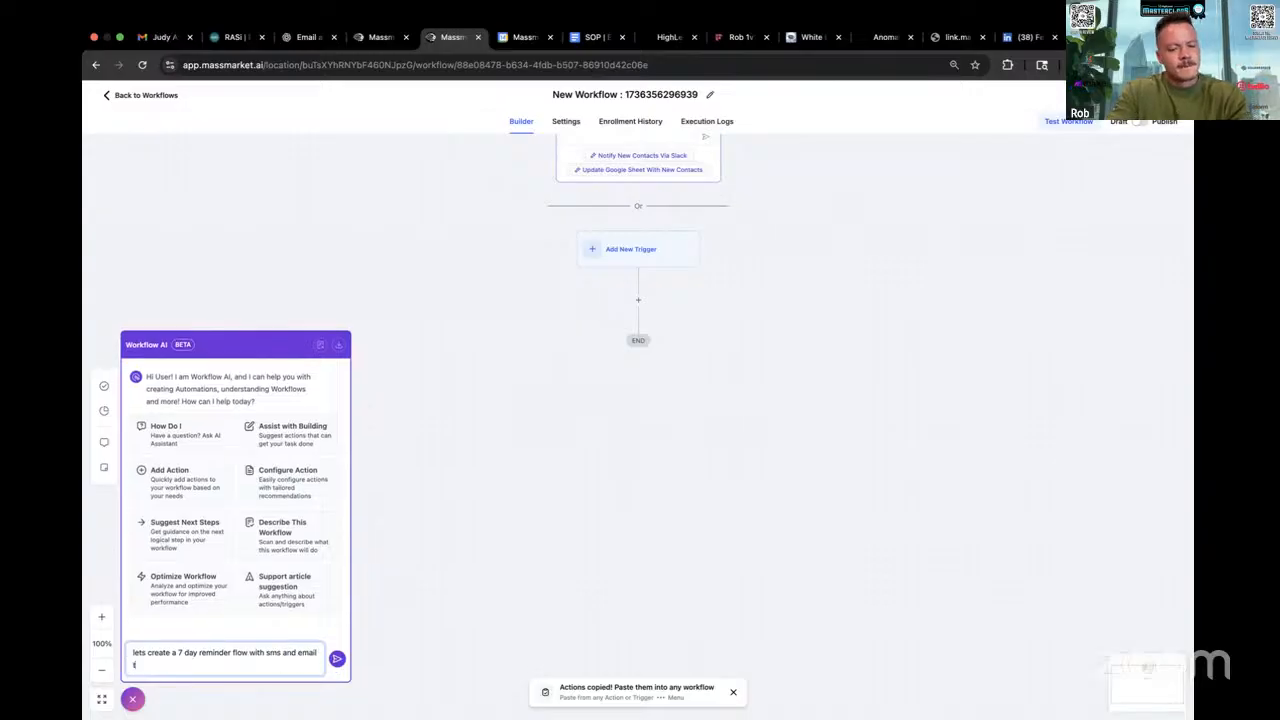
pyautogui.write('d someone to')
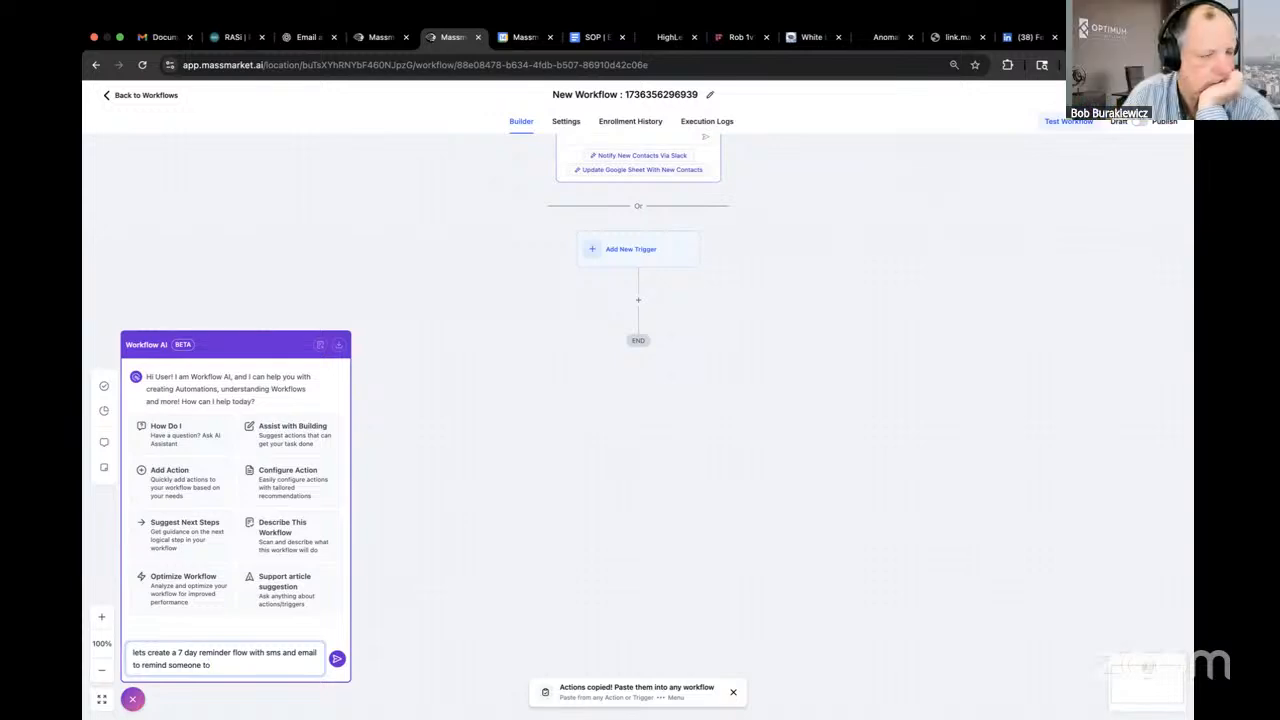
pyautogui.write('o comple')
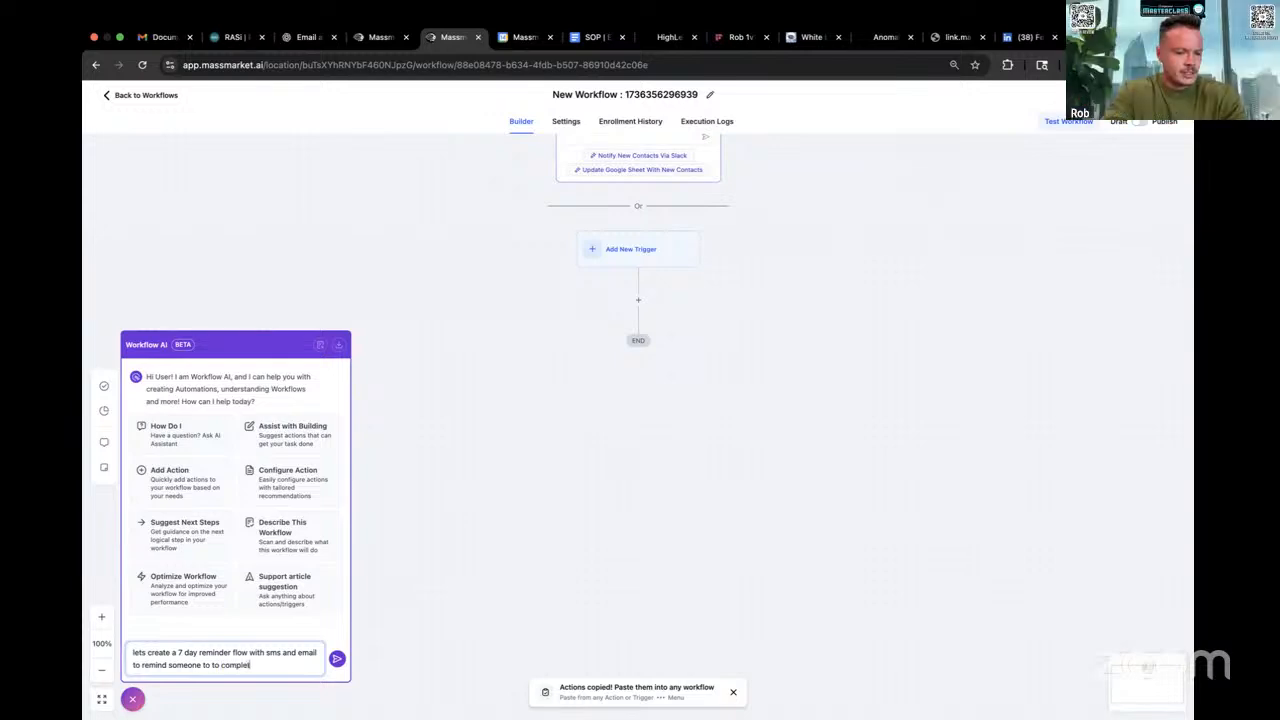
pyautogui.write('te their onboarding')
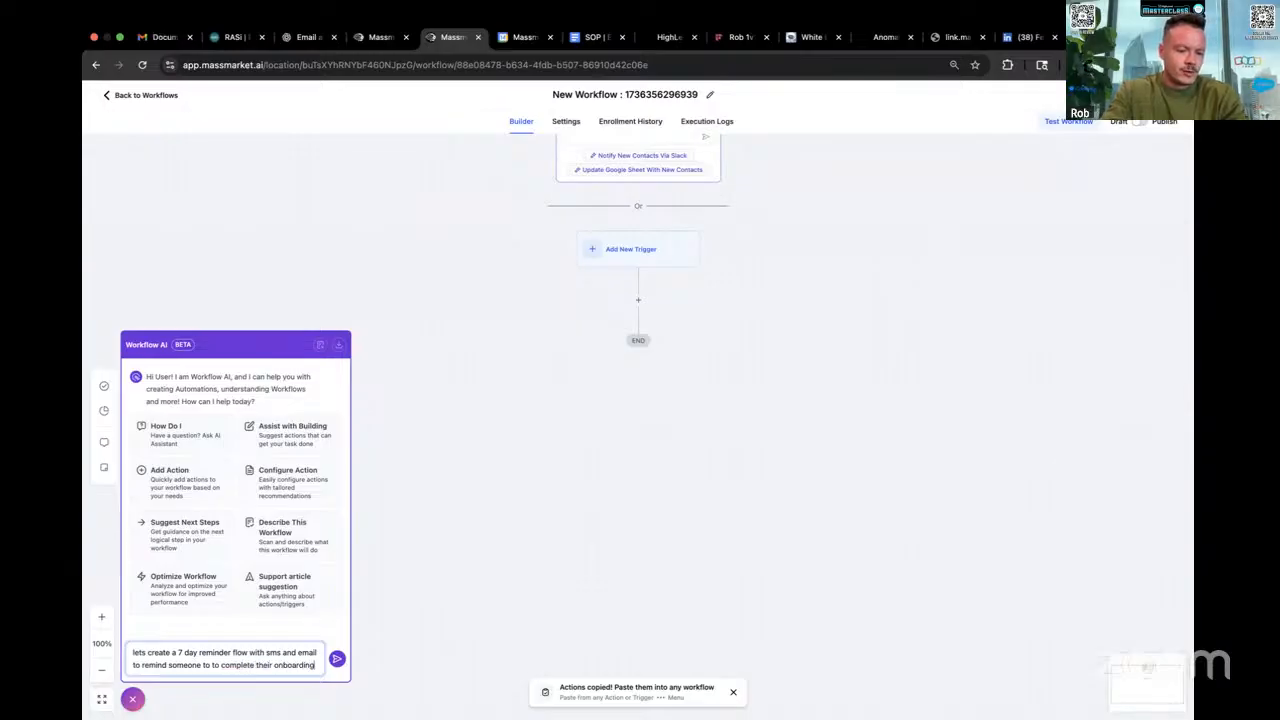
# Extend the request with how much their project has been delayed, alternating sms and whats app daily, and email every day.
pyautogui.write(' form letting the')
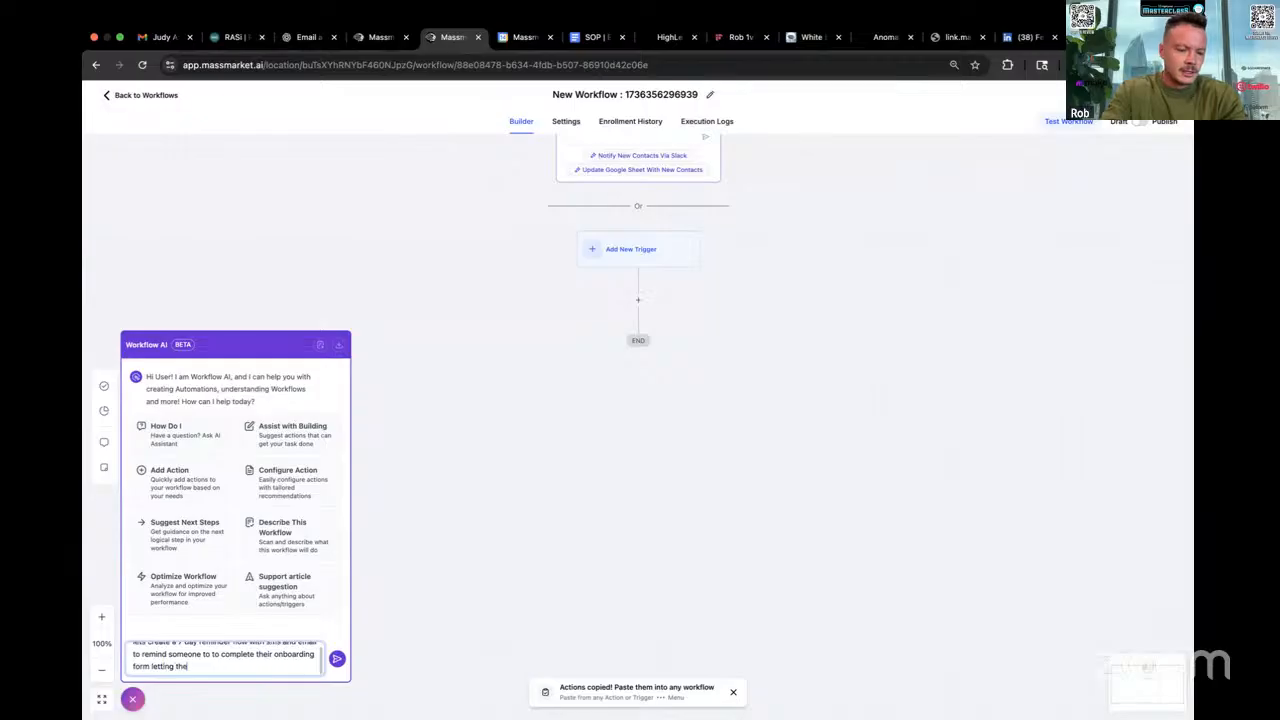
pyautogui.write('m know how much')
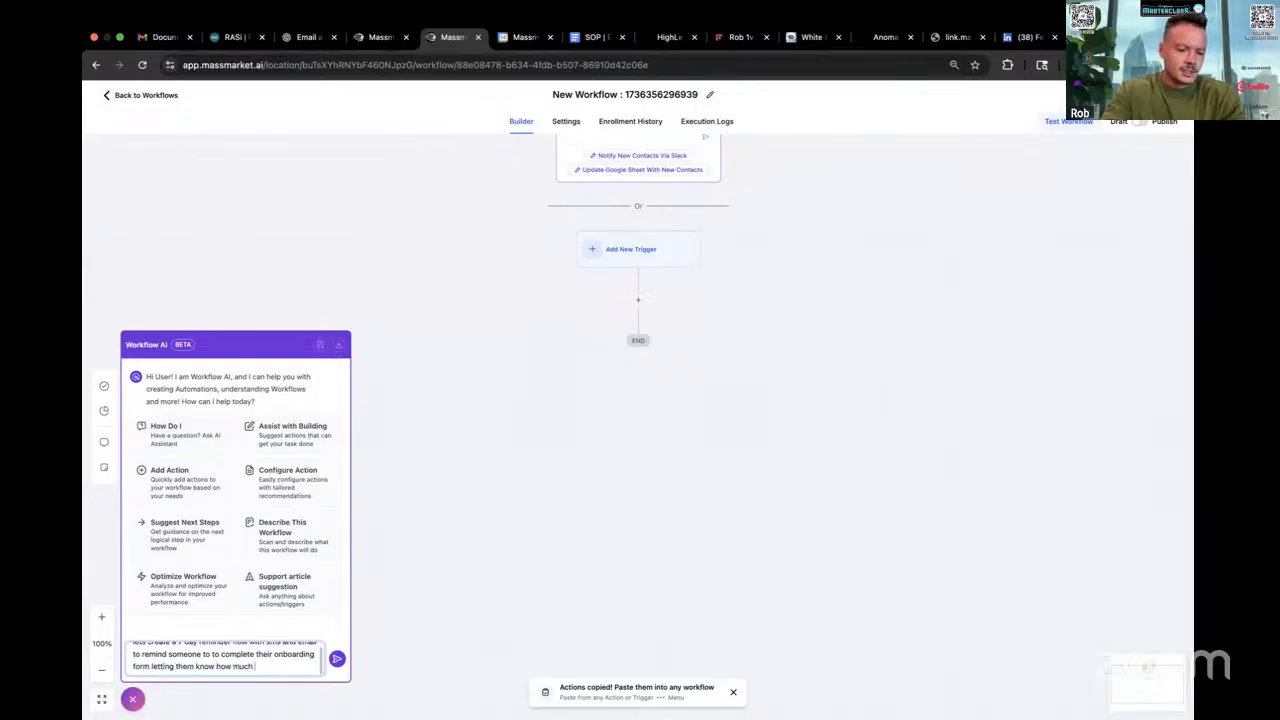
pyautogui.write(' their project ahe')
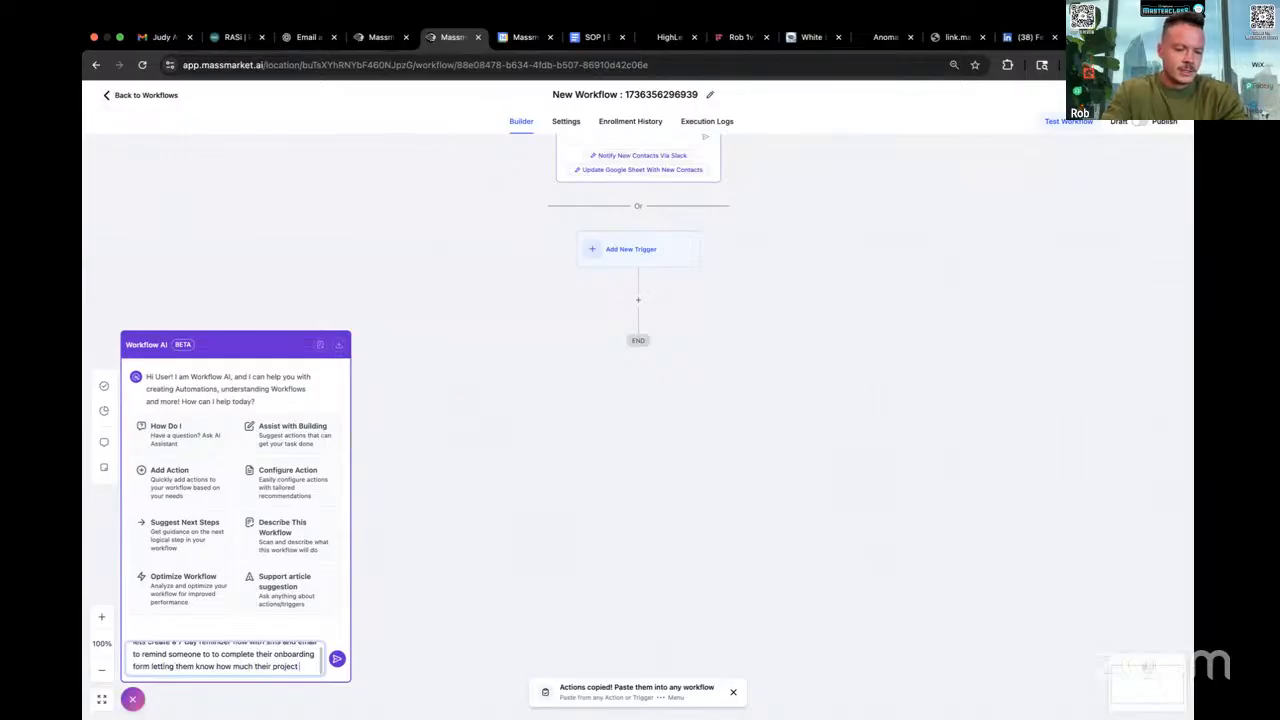
pyautogui.press('BackSpace')
pyautogui.press('BackSpace')
pyautogui.write('has been dela')
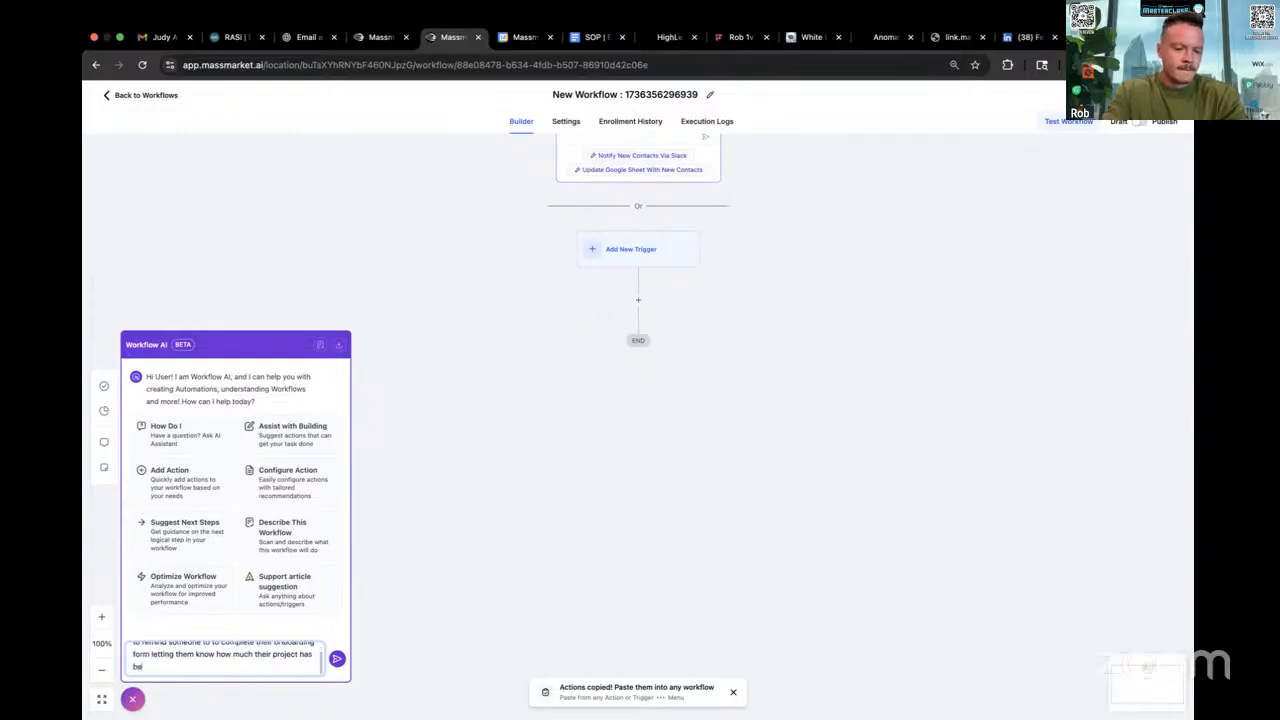
pyautogui.write('yed. we should serd sms and whats app alternating daily and')
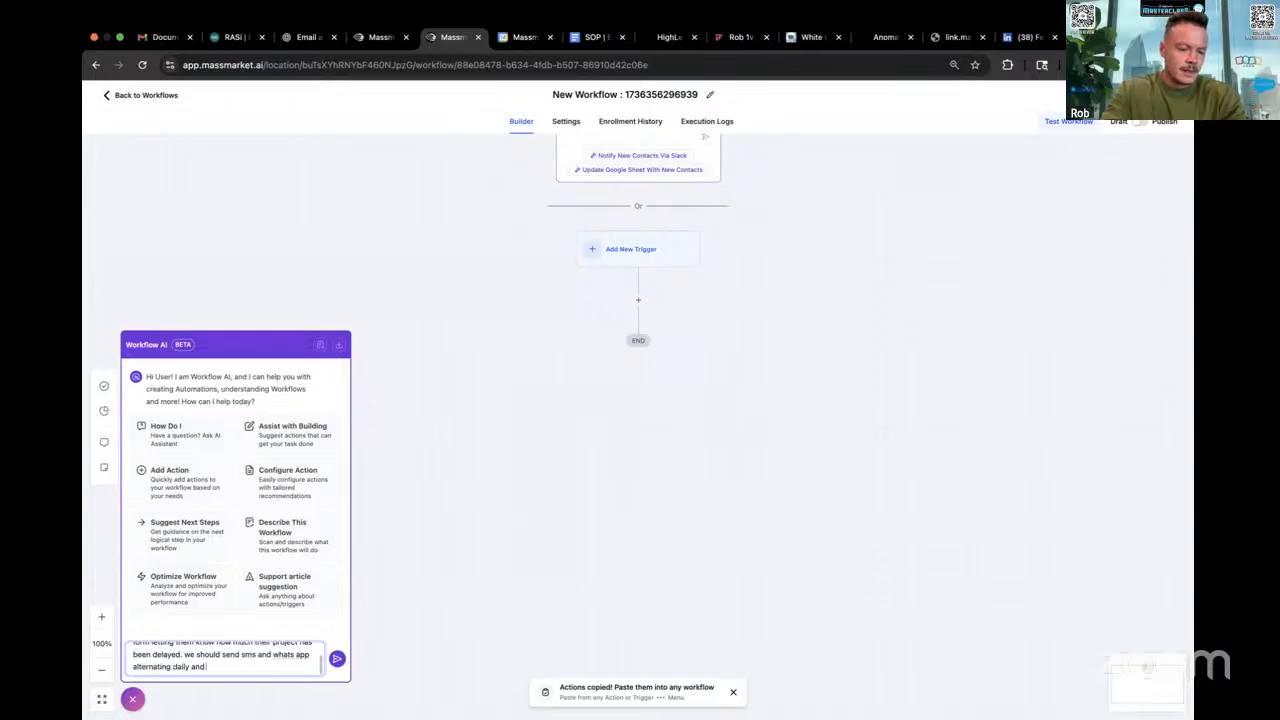
pyautogui.write(' email every day')
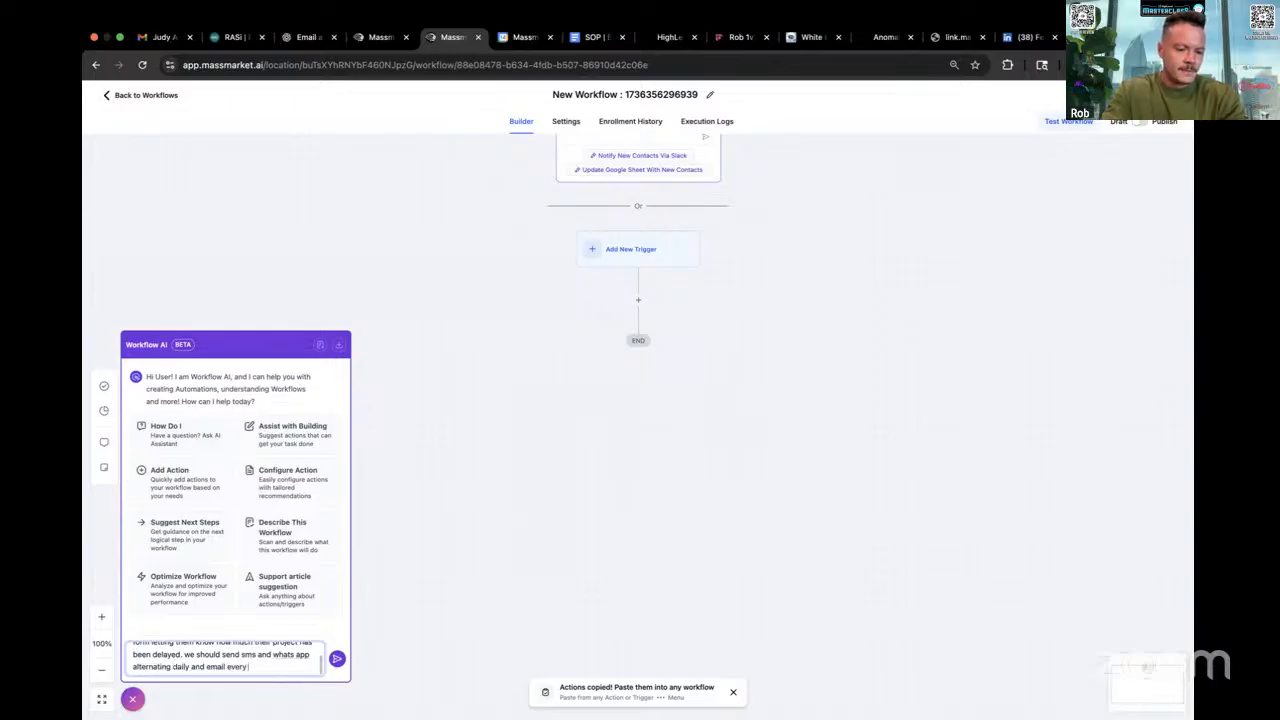
# Try "every other day" as the alternating frequency, restore "daily", and send the request to Workflow AI.
pyautogui.doubleClick(177, 667)
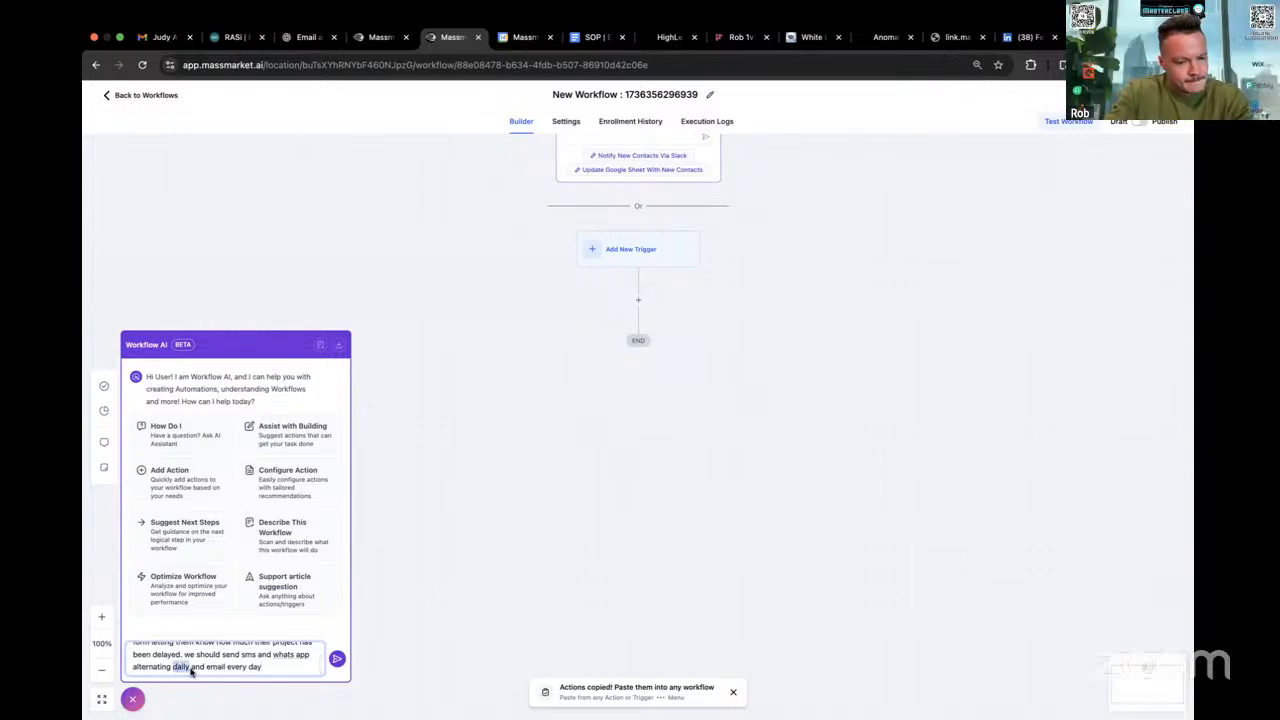
pyautogui.write('every other d')
pyautogui.write('ay')
pyautogui.press('BackSpace')
pyautogui.press('BackSpace')
pyautogui.press('BackSpace')
pyautogui.press('BackSpace')
pyautogui.press('BackSpace')
pyautogui.press('BackSpace')
pyautogui.press('BackSpace')
pyautogui.press('BackSpace')
pyautogui.press('BackSpace')
pyautogui.press('BackSpace')
pyautogui.press('BackSpace')
pyautogui.press('BackSpace')
pyautogui.press('BackSpace')
pyautogui.press('BackSpace')
pyautogui.press('BackSpace')
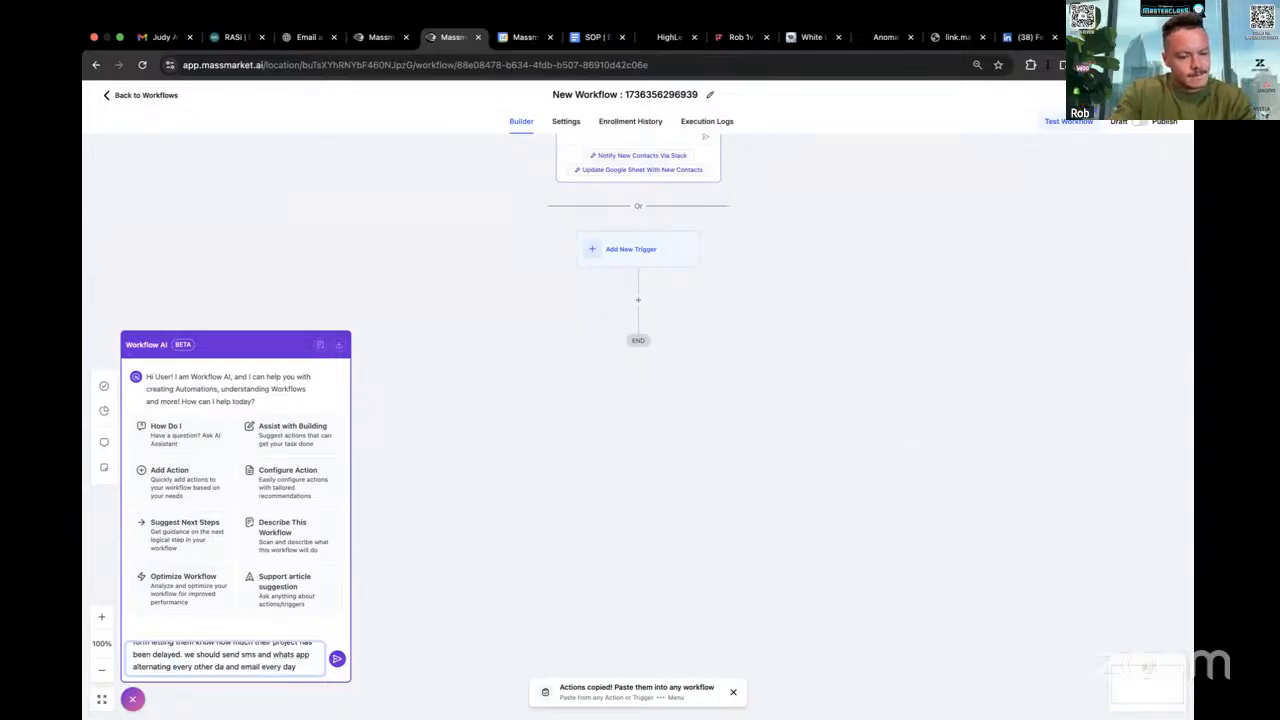
pyautogui.write('daily')
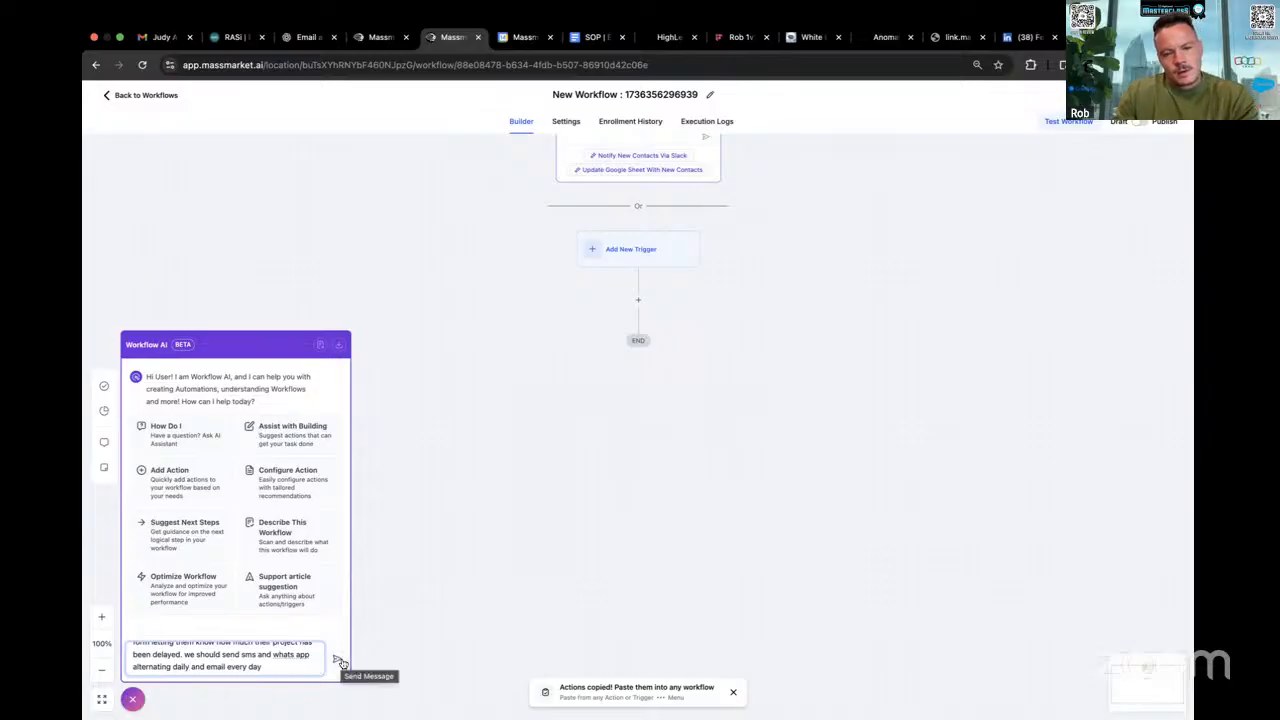
pyautogui.click(338, 663)
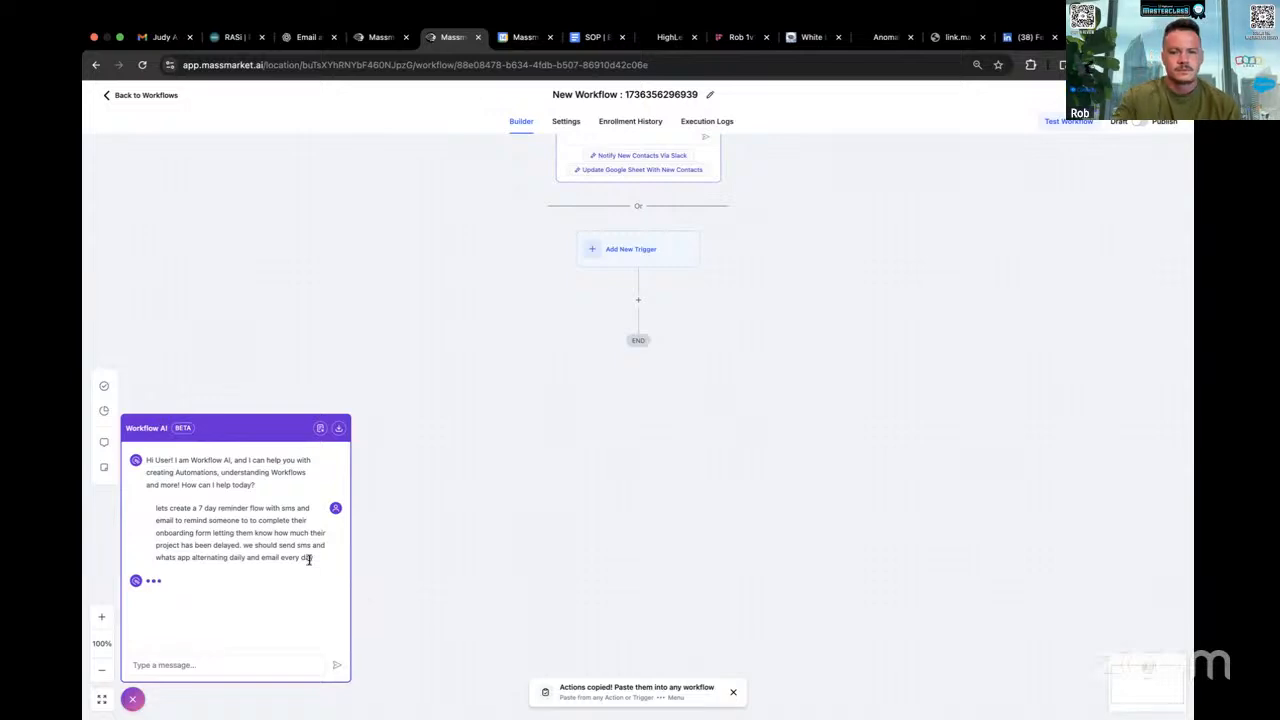
# Copy the sent request into the canvas's Workflow AI prompt, close the assistant chat, and submit the prompt to generate the workflow.
pyautogui.scroll(-4, 376, 444)
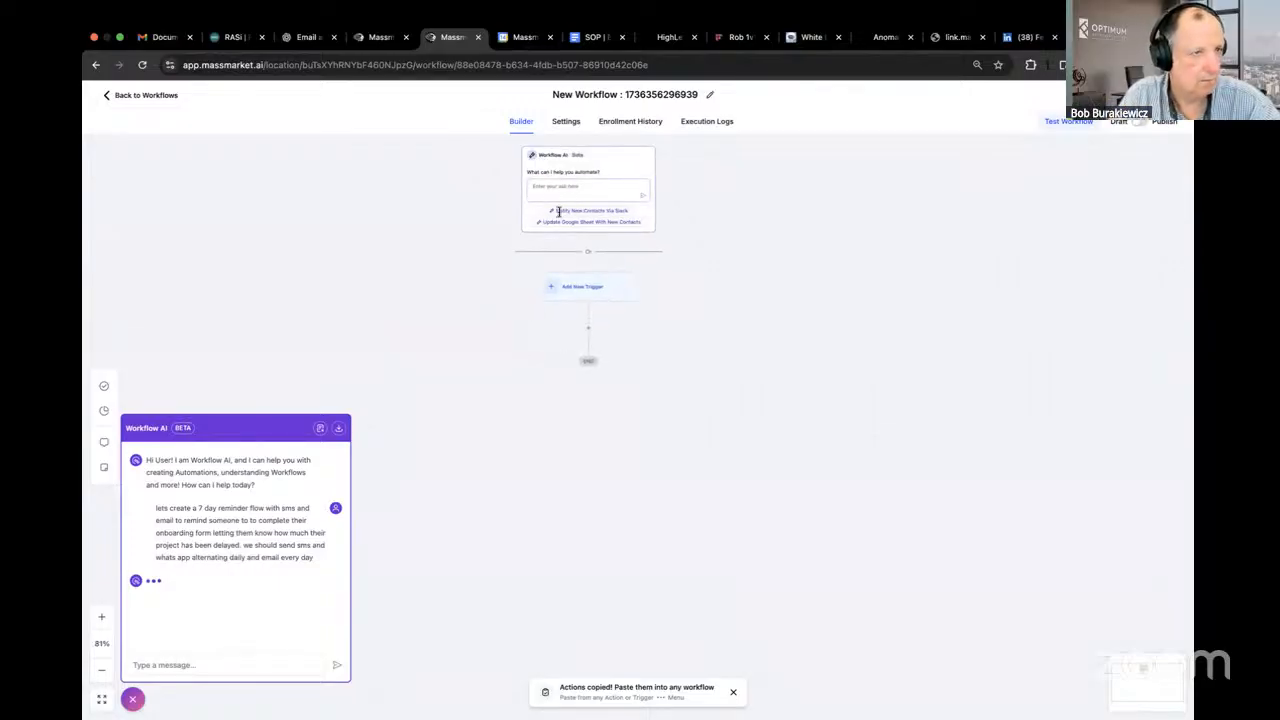
pyautogui.moveTo(322, 568); pyautogui.dragTo(149, 511)
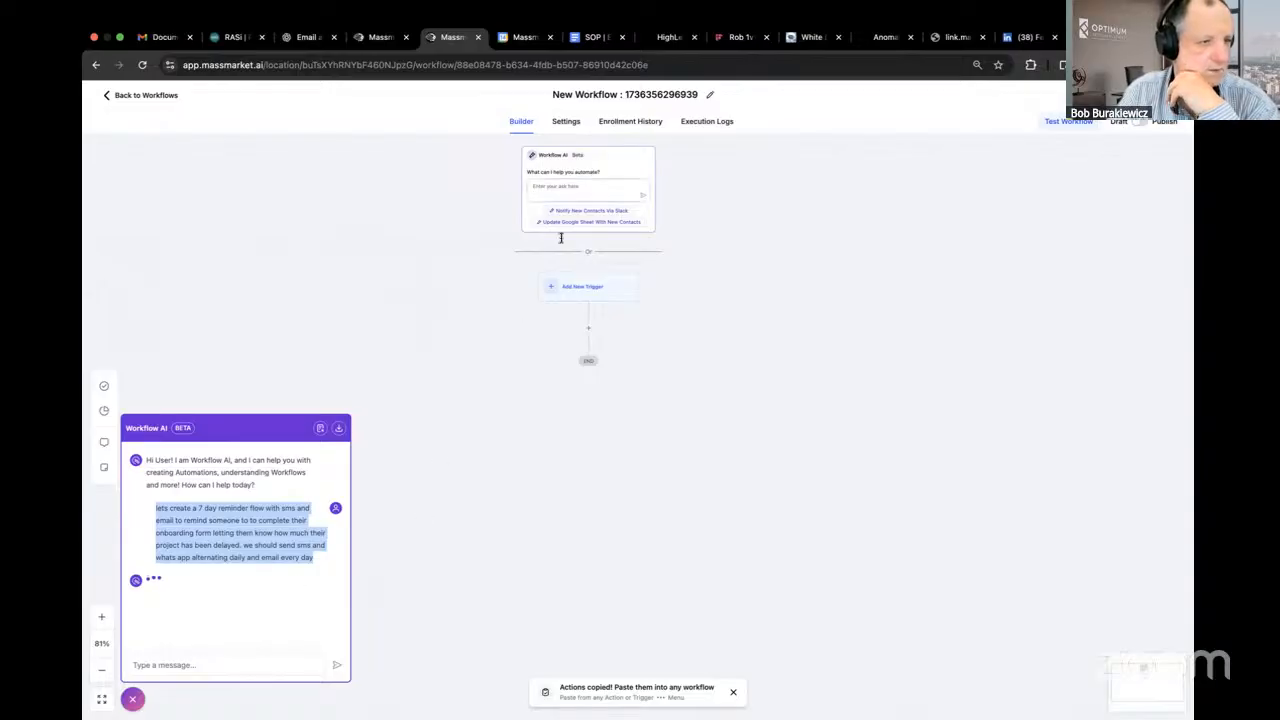
pyautogui.click(578, 189)
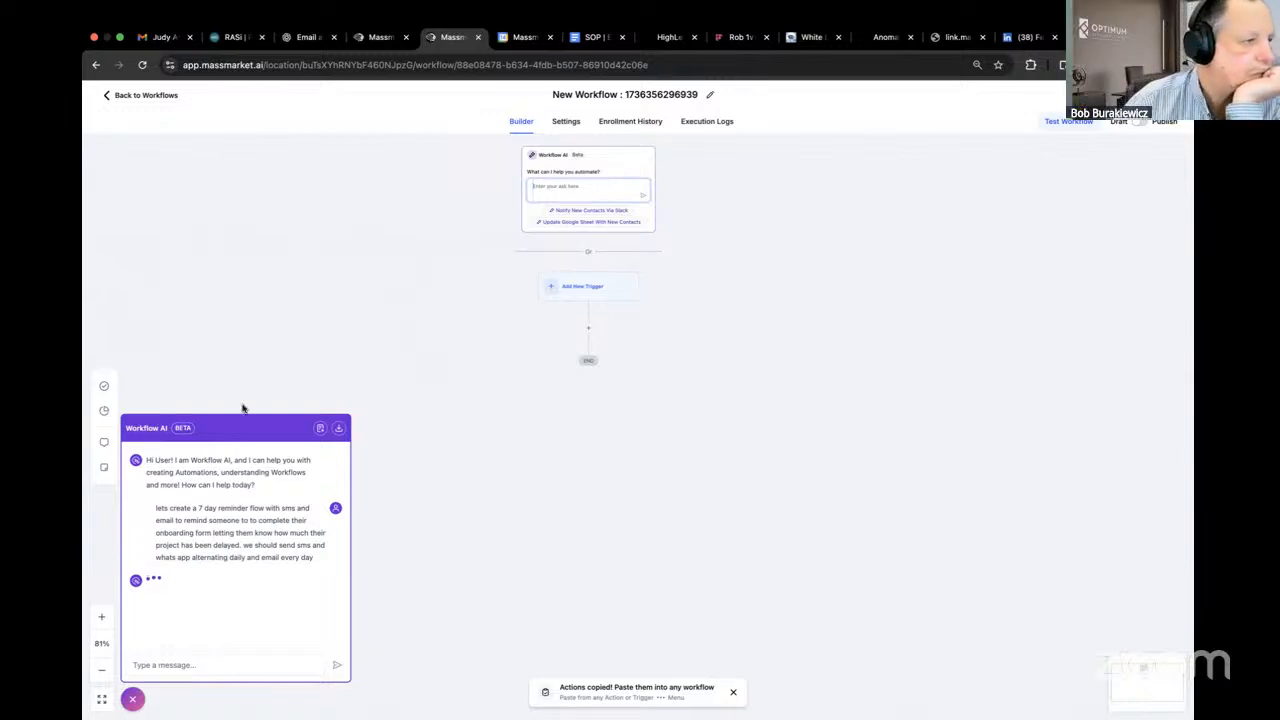
pyautogui.click(132, 699)
pyautogui.click(579, 190)
pyautogui.press('super+v')
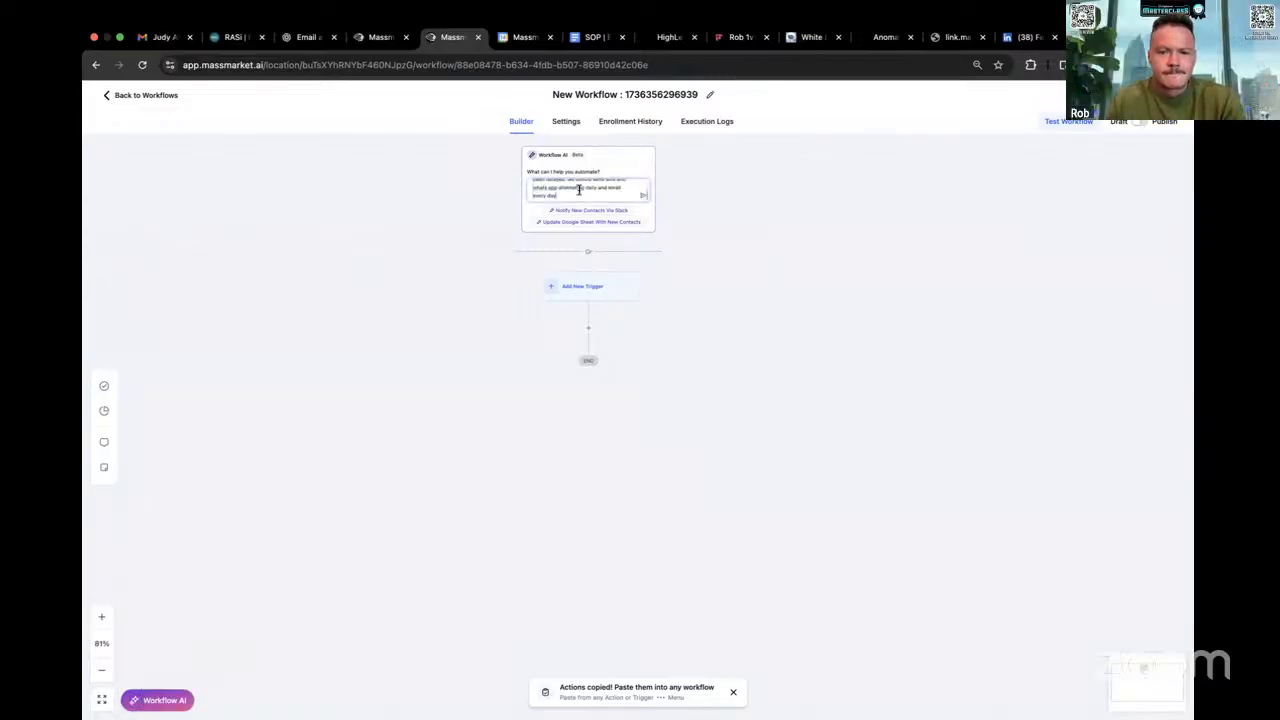
pyautogui.click(643, 195)
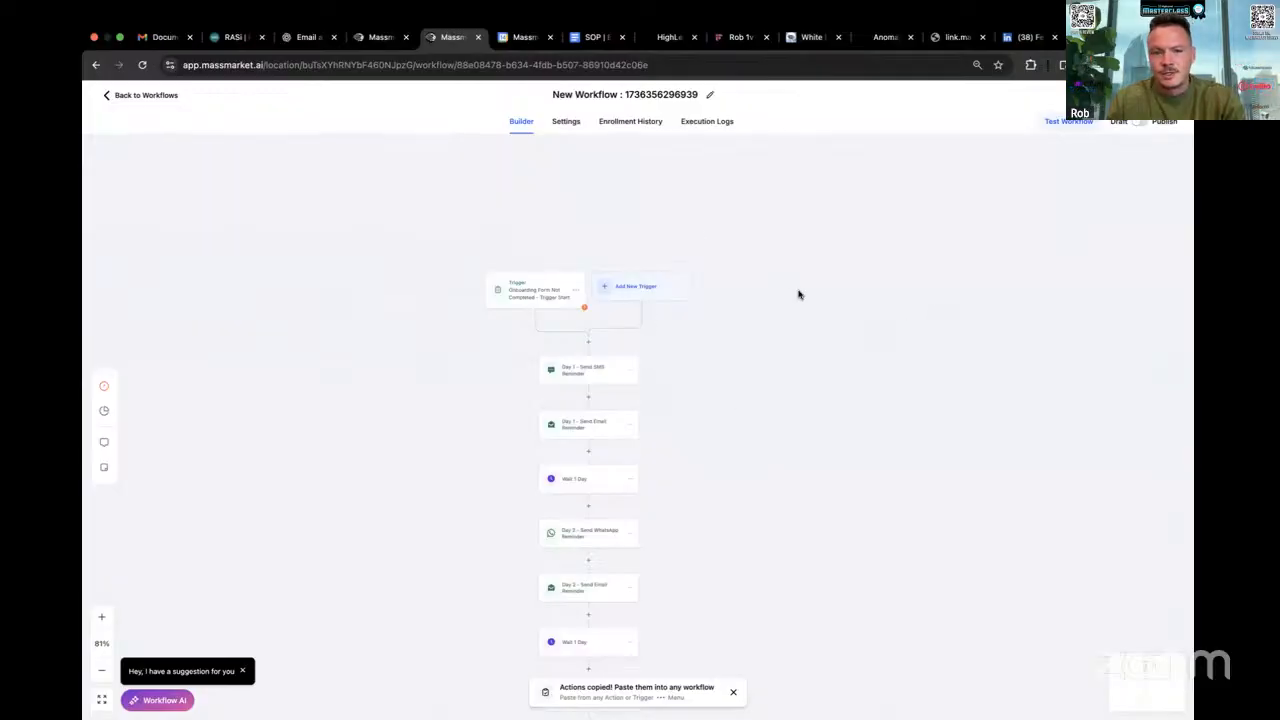
# Review the generated reminder sequence and open the Day 1 - Send SMS Reminder action to read its message.
pyautogui.scroll(-2, 727, 279)
pyautogui.scroll(-5, 727, 279)
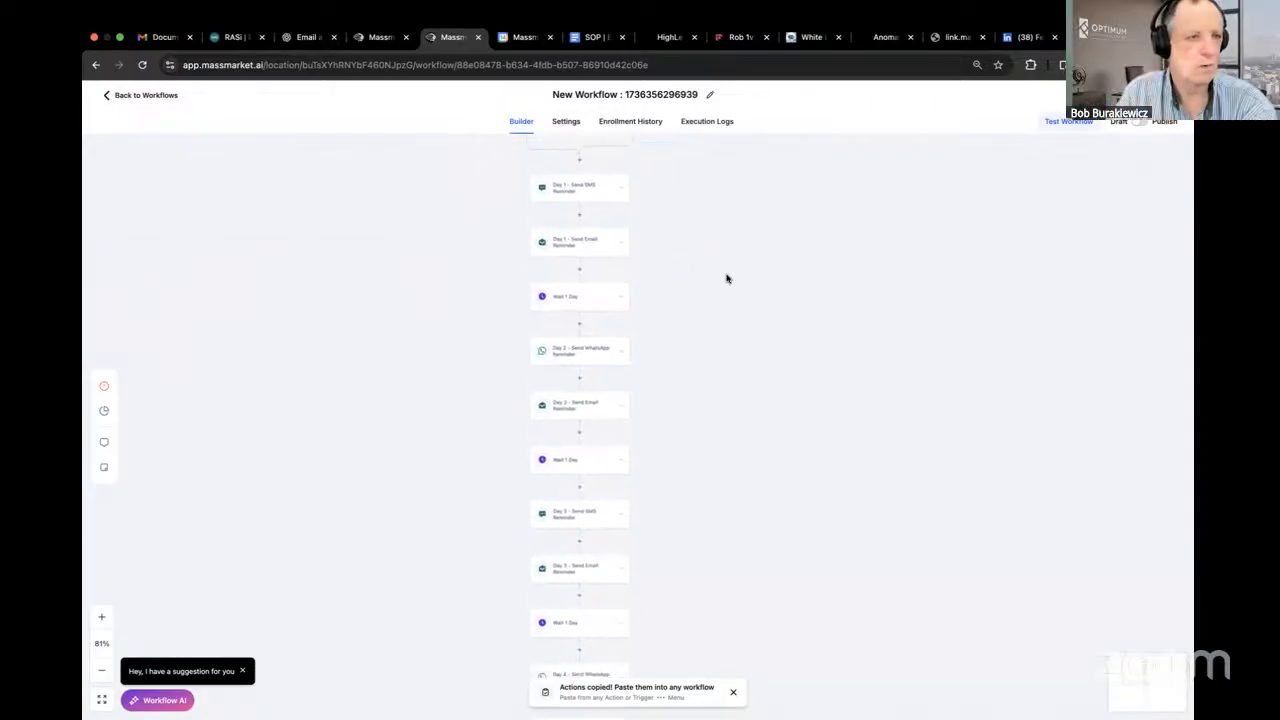
pyautogui.scroll(2, 727, 279)
pyautogui.scroll(1, 728, 279)
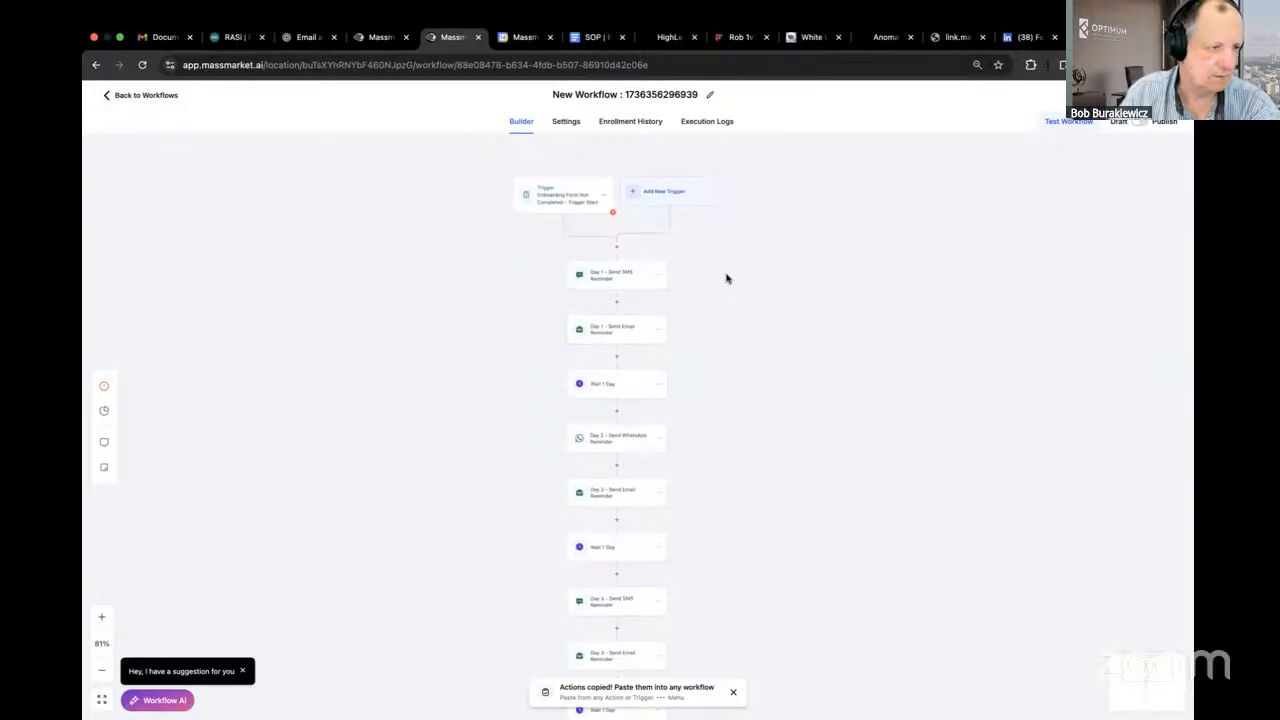
pyautogui.click(606, 276)
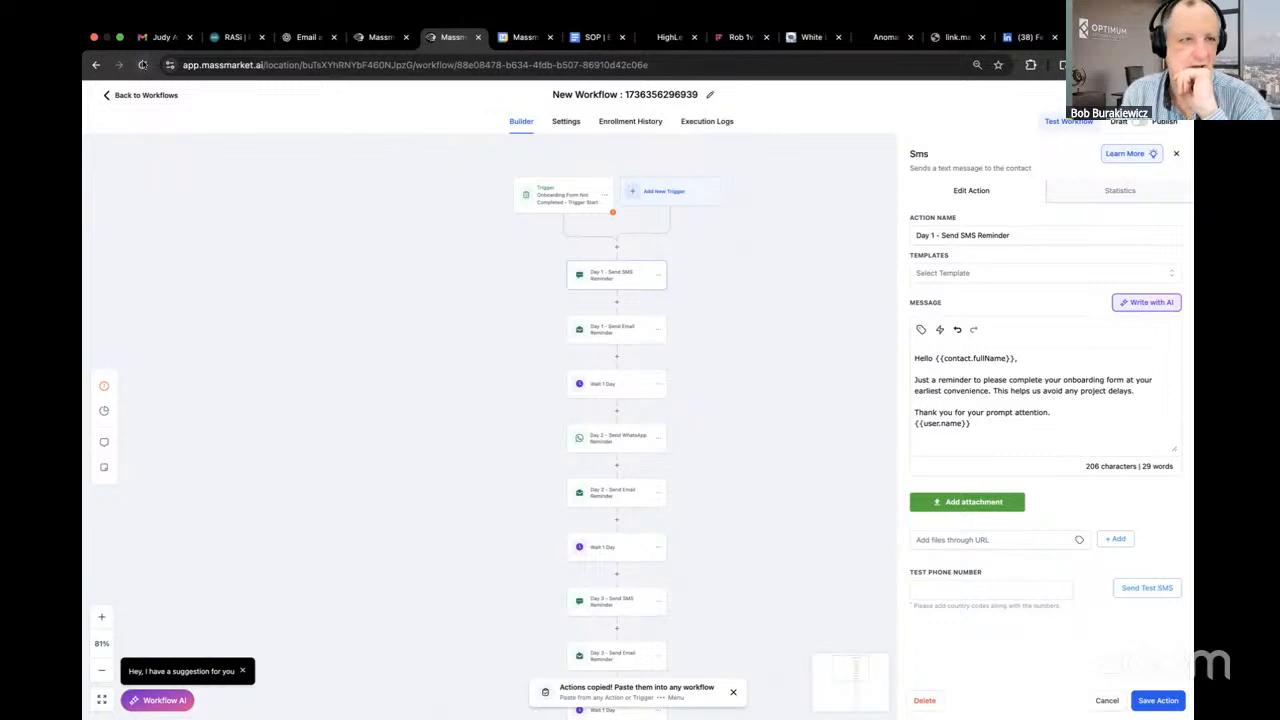
# Reload the workflow without saving the generated steps and open the Workflow AI assistant.
pyautogui.click(143, 64)
pyautogui.click(684, 278)
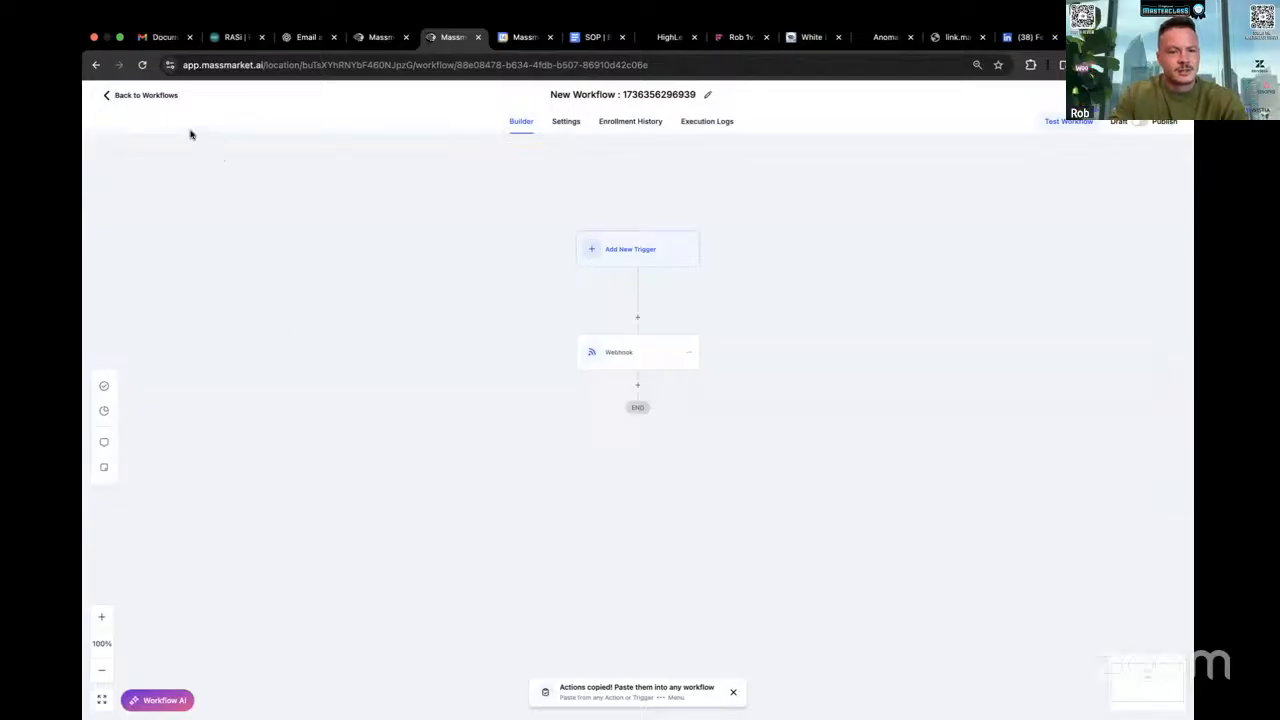
pyautogui.click(159, 703)
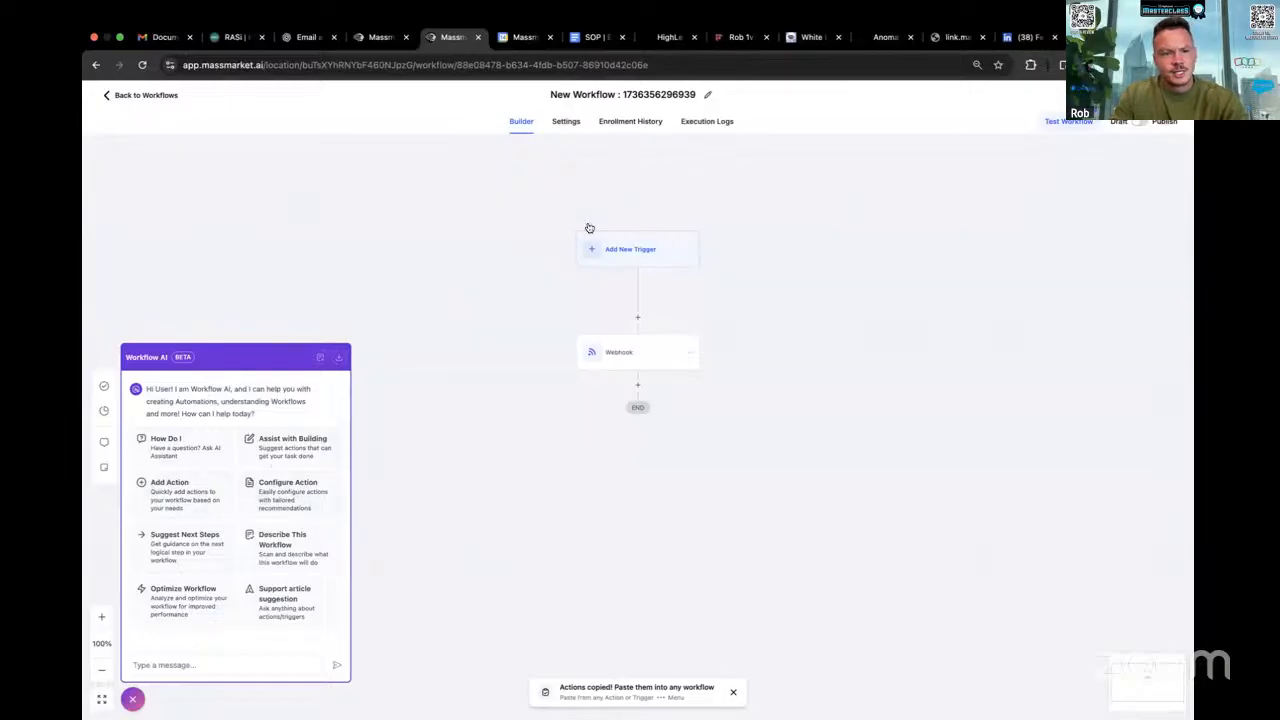
pyautogui.click(209, 660)
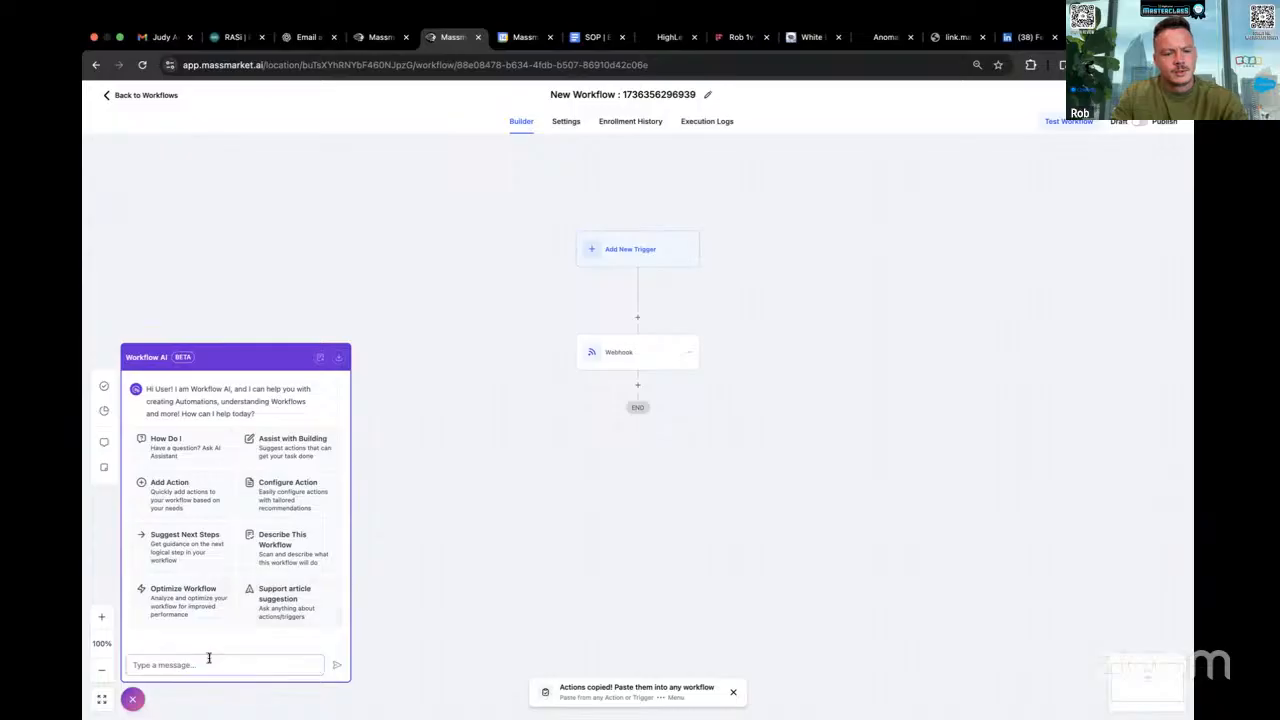
pyautogui.click(134, 95)
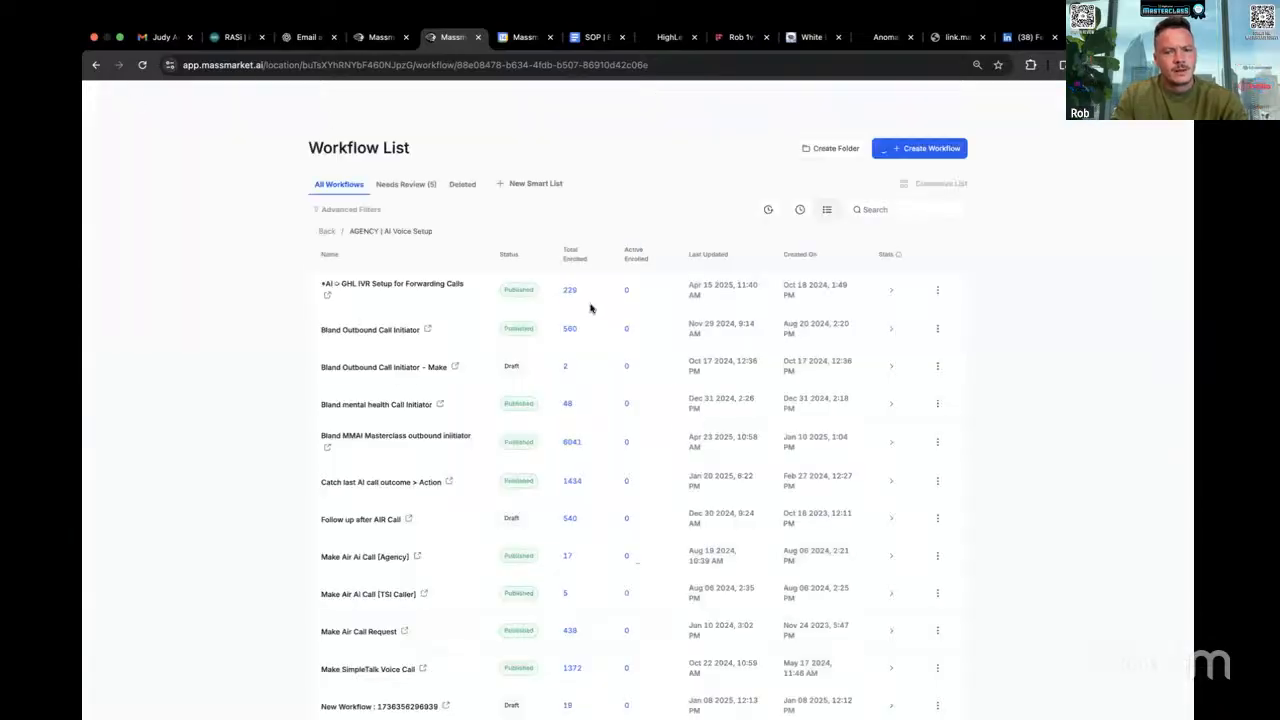
pyautogui.click(930, 215)
pyautogui.write('me')
pyautogui.write('w')
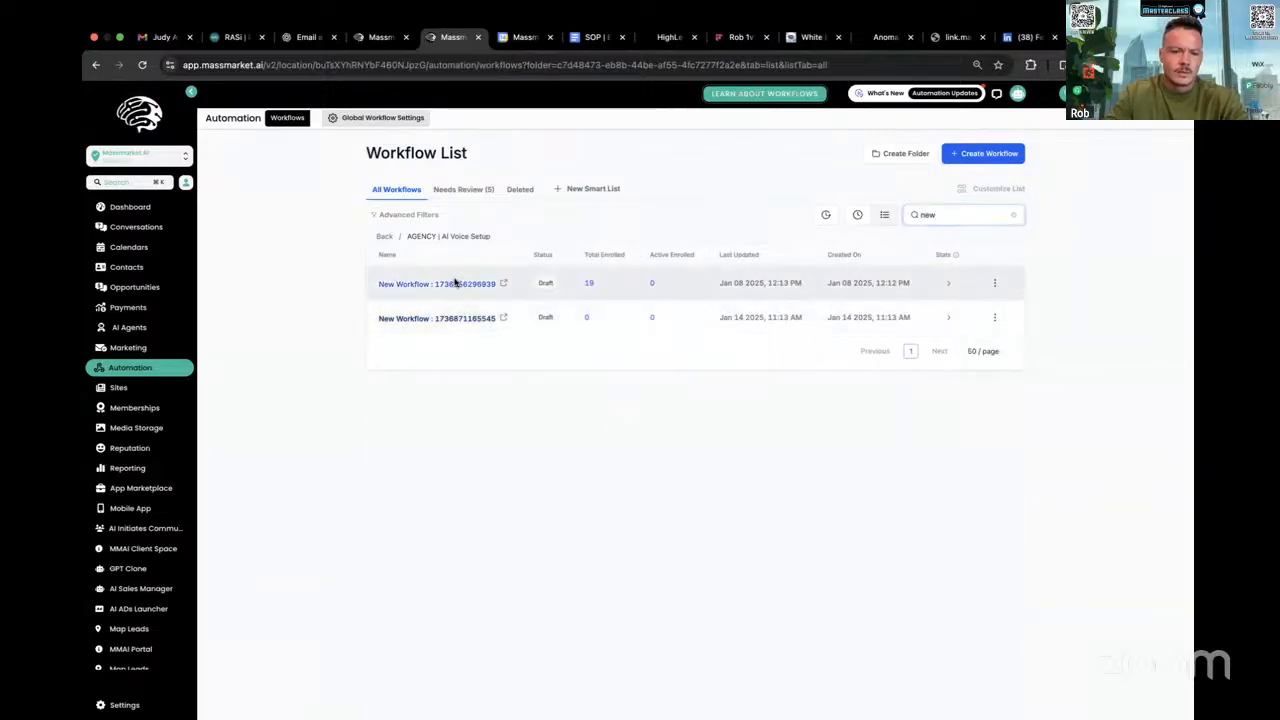
pyautogui.click(455, 283)
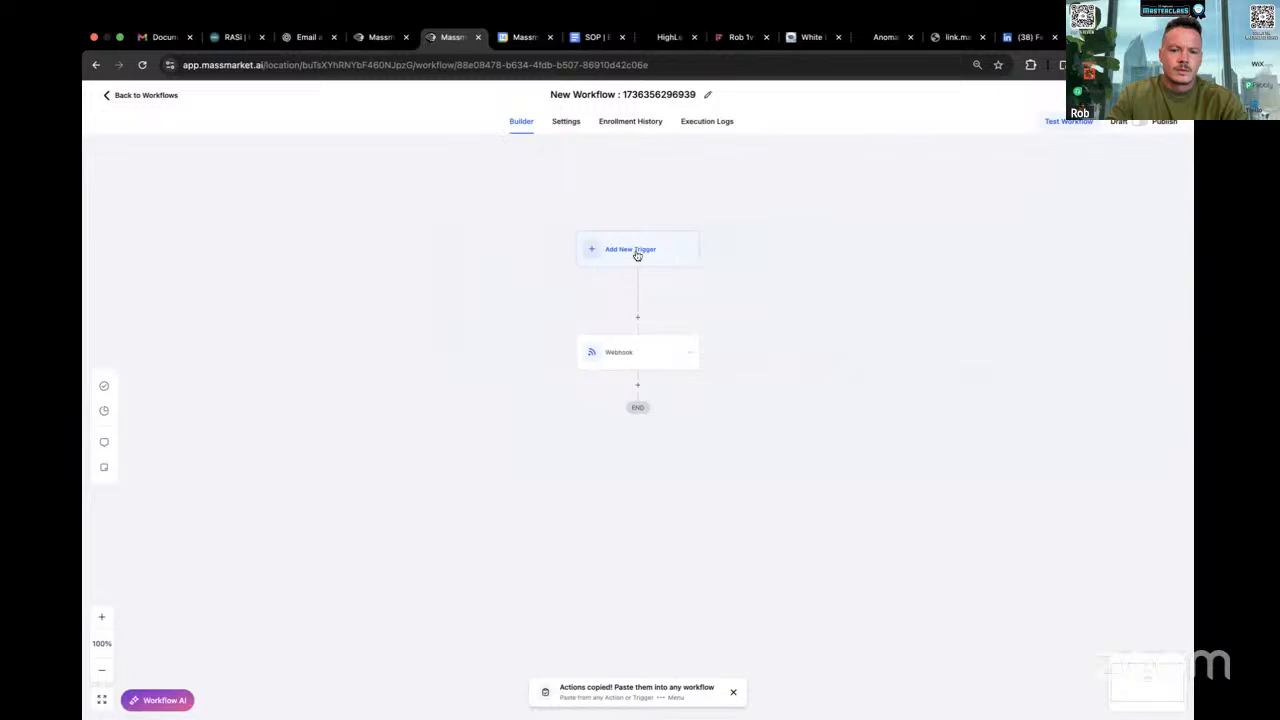
# Open the trigger choices and ask the Workflow AI assistant "can you help me create a workflow".
pyautogui.click(615, 260)
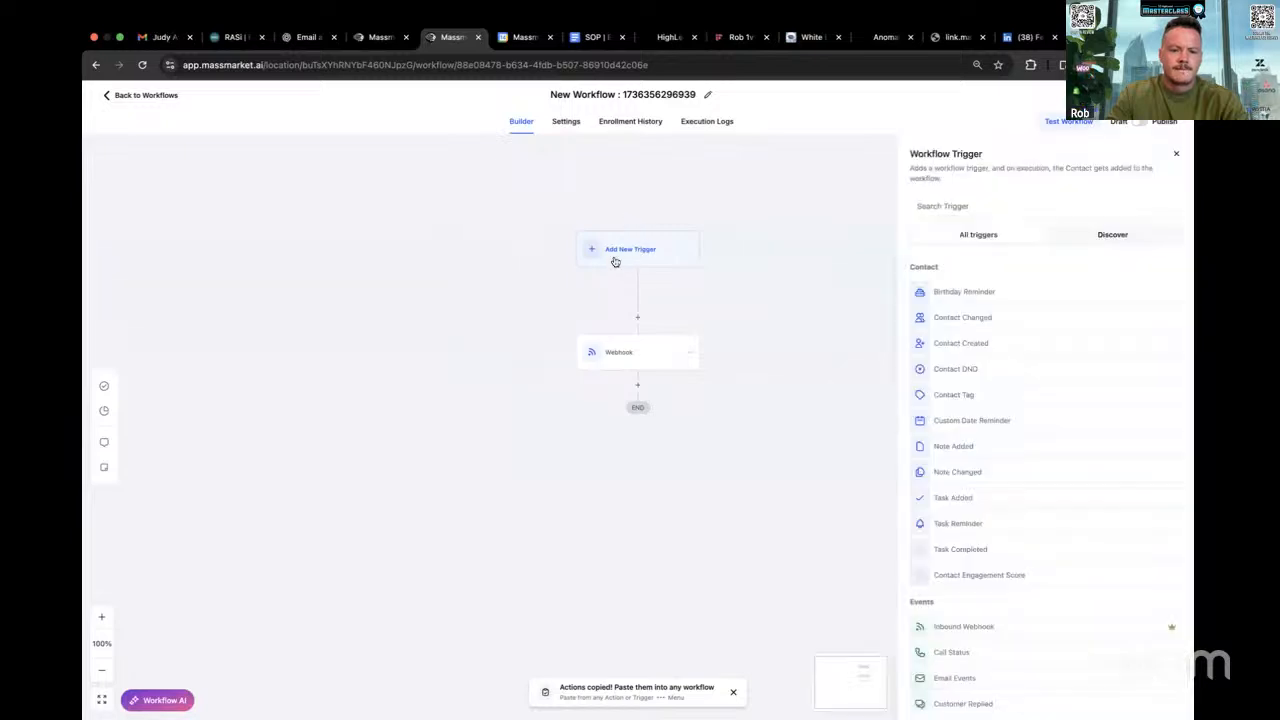
pyautogui.click(162, 700)
pyautogui.click(195, 660)
pyautogui.write('can you help m')
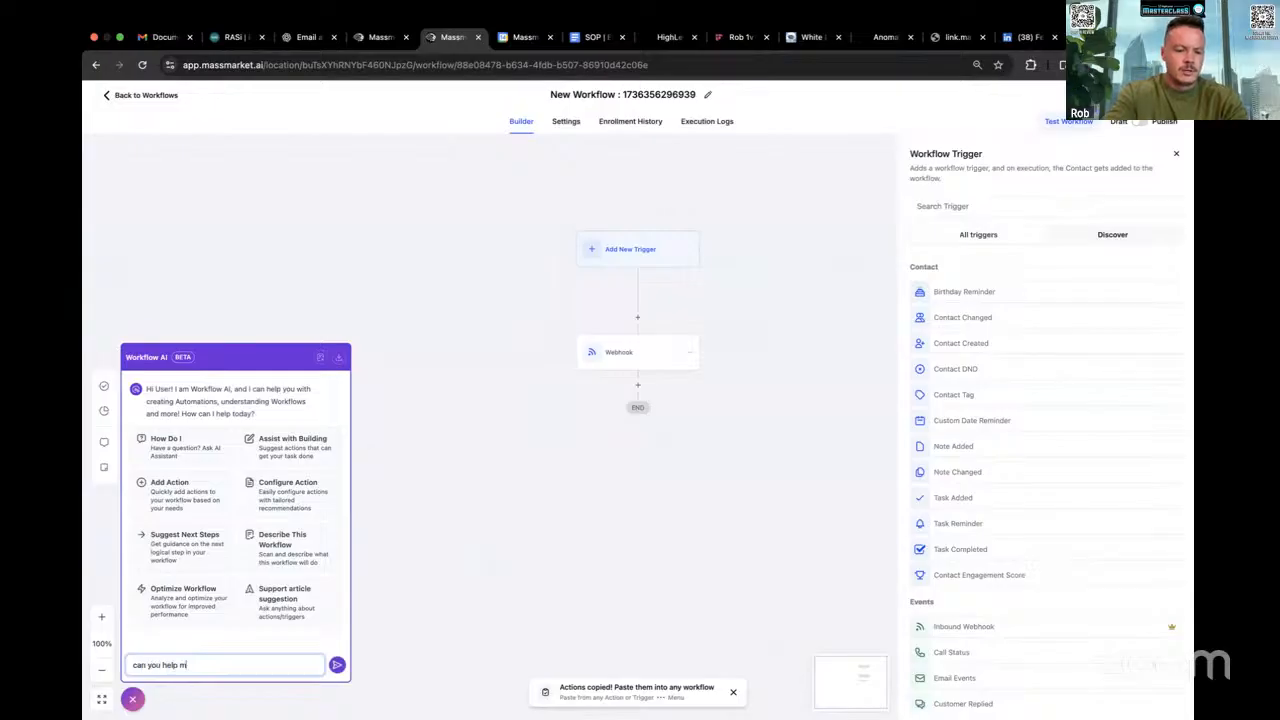
pyautogui.write('e create a workflow')
pyautogui.press('Return')
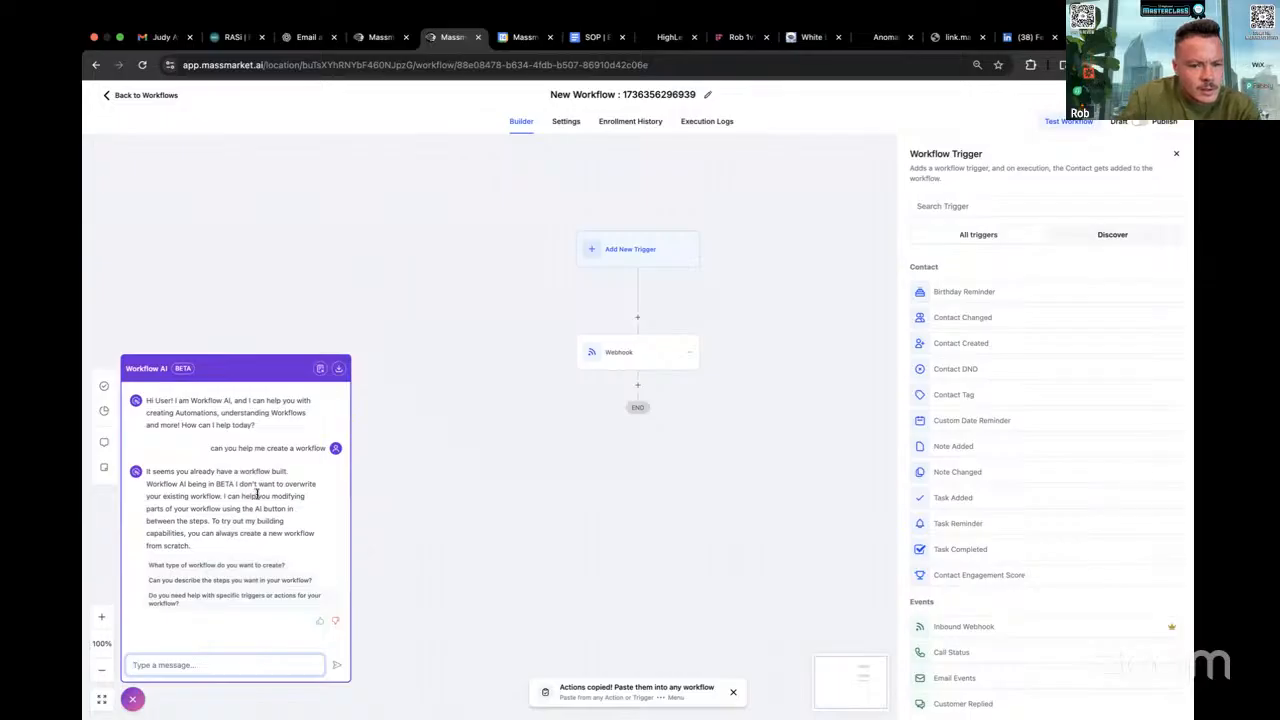
# Delete the Webhook action from the workflow.
pyautogui.rightClick(690, 358)
pyautogui.moveTo(729, 443)
pyautogui.click(818, 373)
pyautogui.click(752, 426)
# Ask Workflow AI for a 7 day onboarding form reminder flow mentioning the project delay, with SMS and WhatsApp alternating daily and email every day.
pyautogui.click(623, 250)
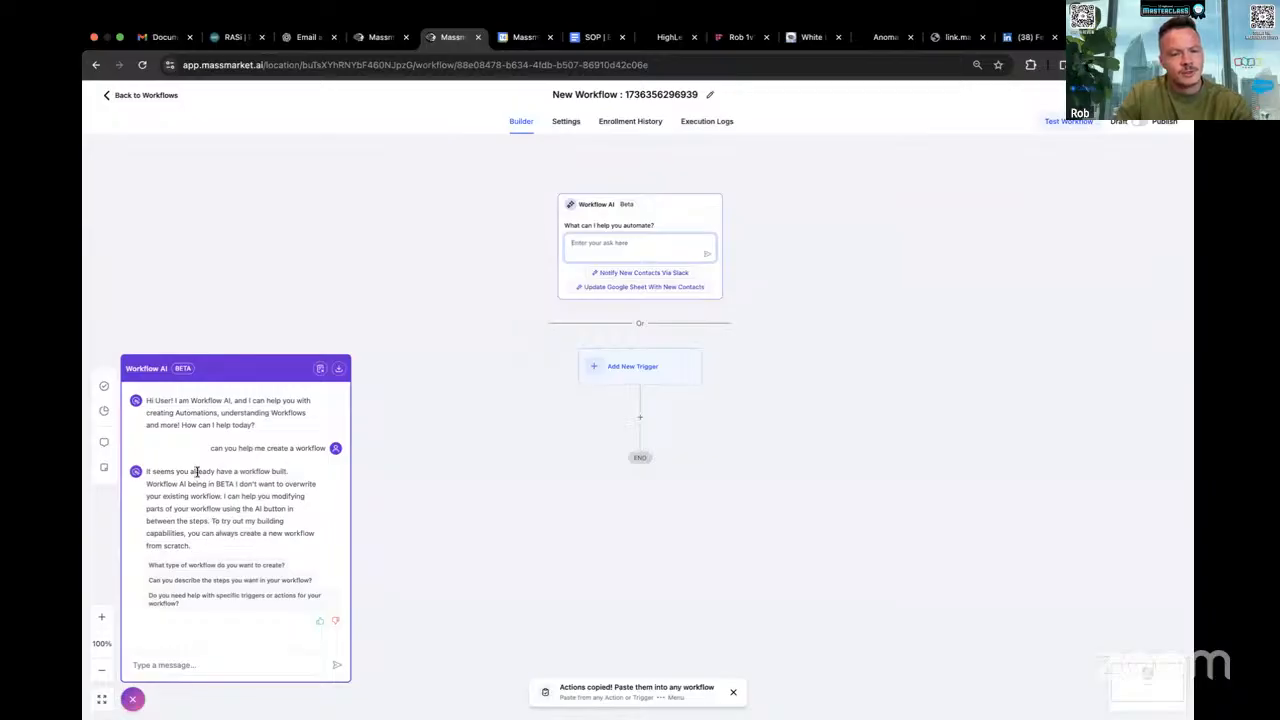
pyautogui.click(615, 242)
pyautogui.press('super+v')
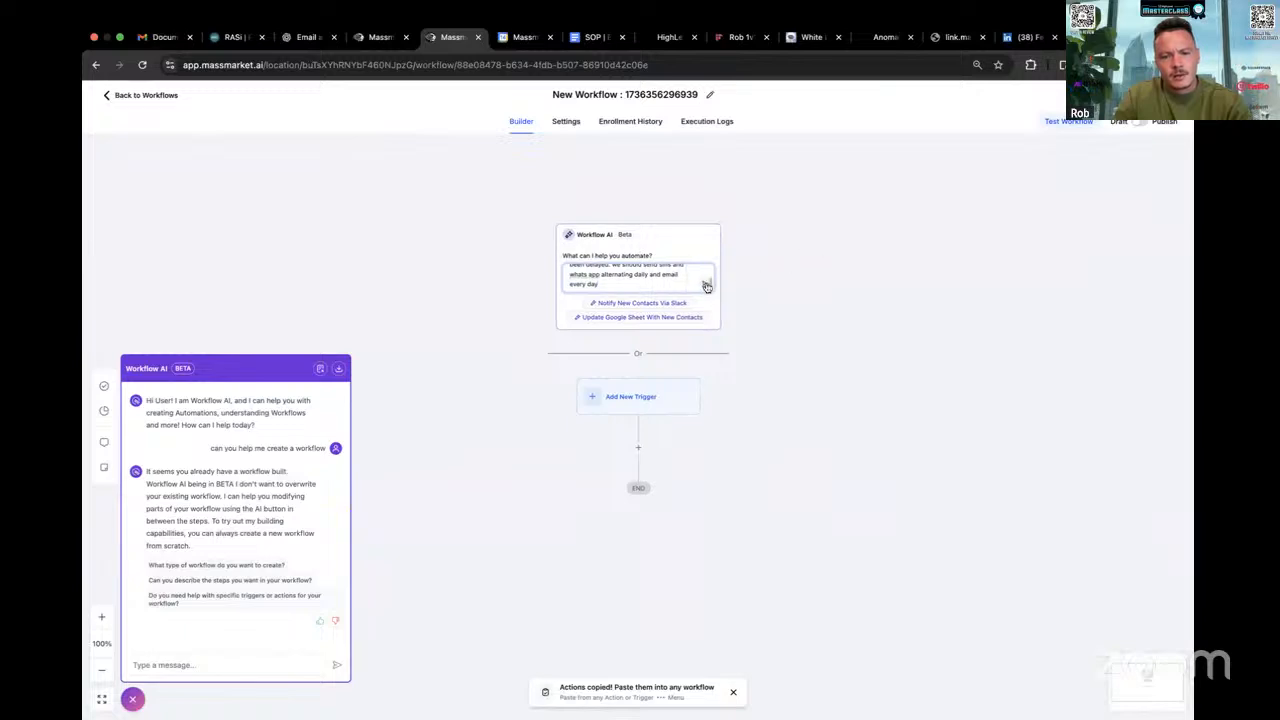
pyautogui.click(706, 287)
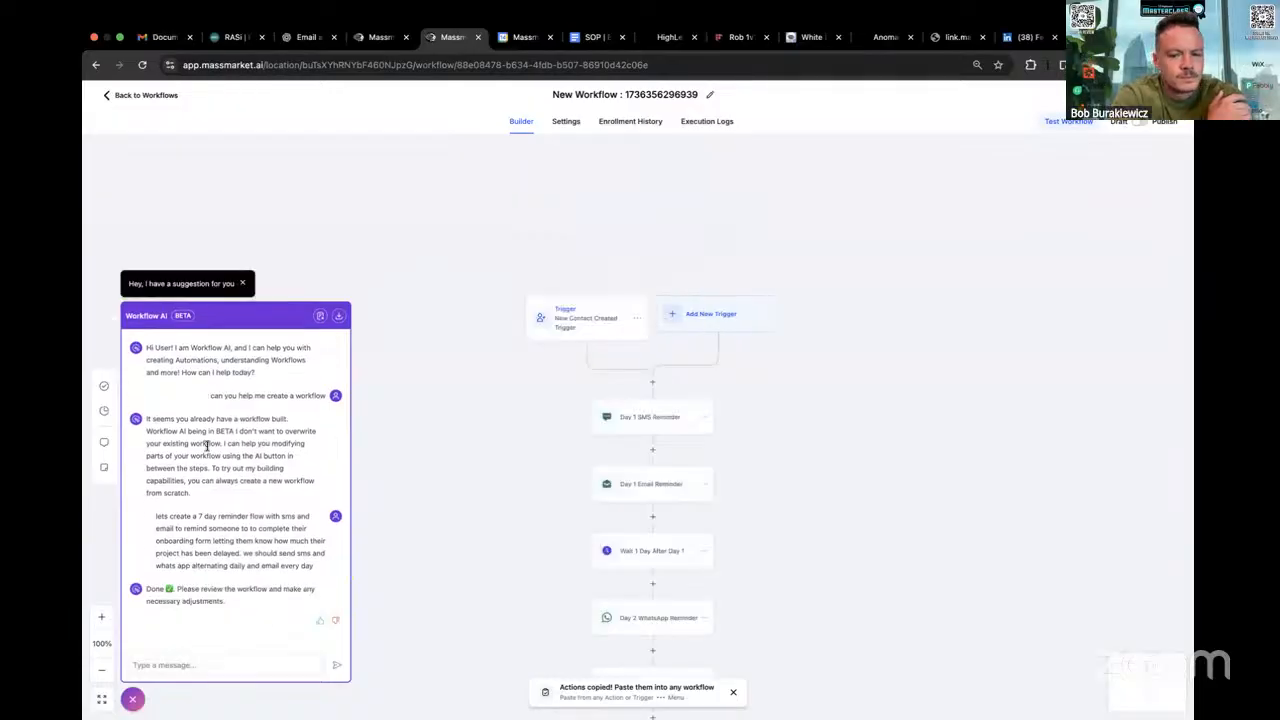
# Open the generated Day 2 WhatsApp Reminder action and look through the available WhatsApp templates.
pyautogui.scroll(-4, 625, 416)
pyautogui.click(653, 428)
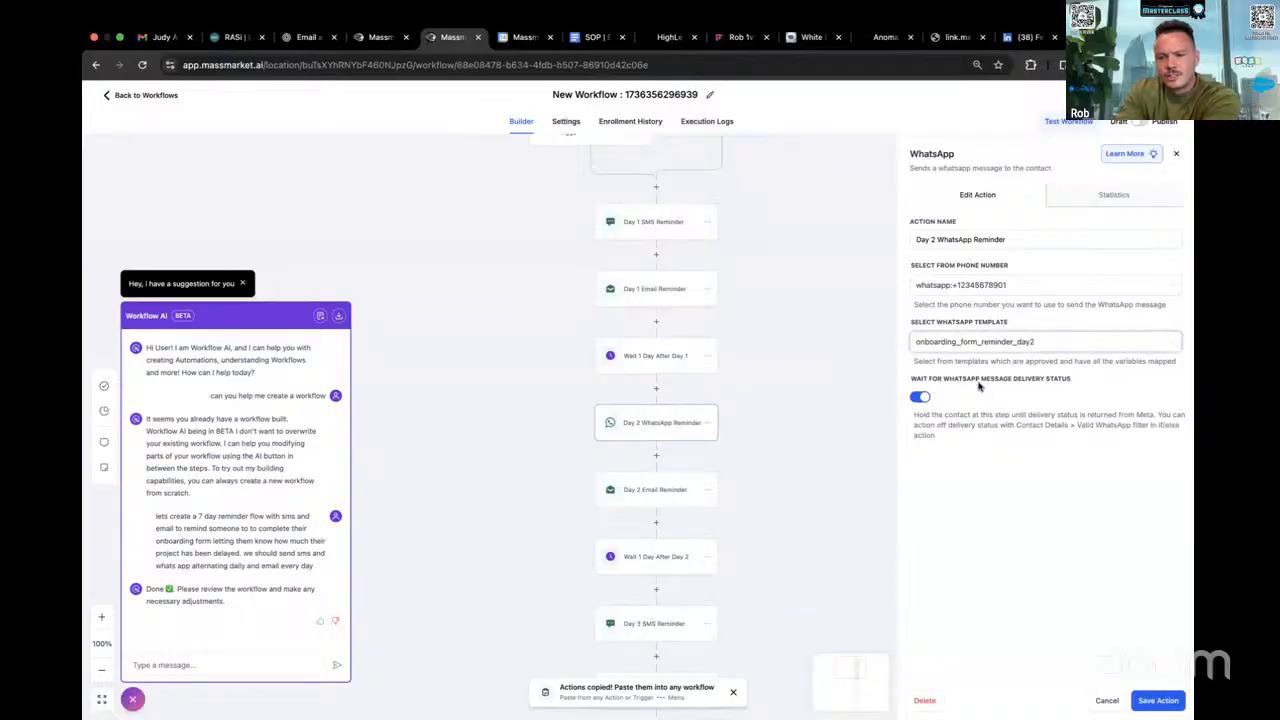
pyautogui.click(978, 343)
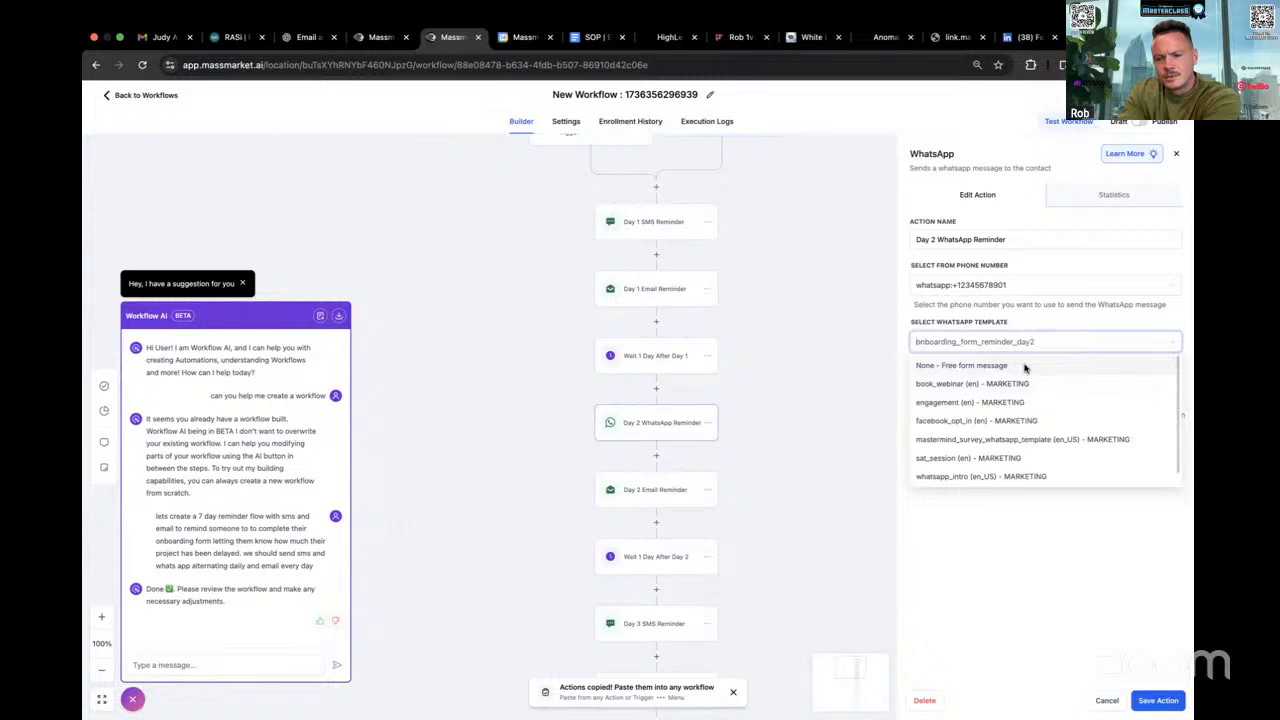
pyautogui.click(1072, 334)
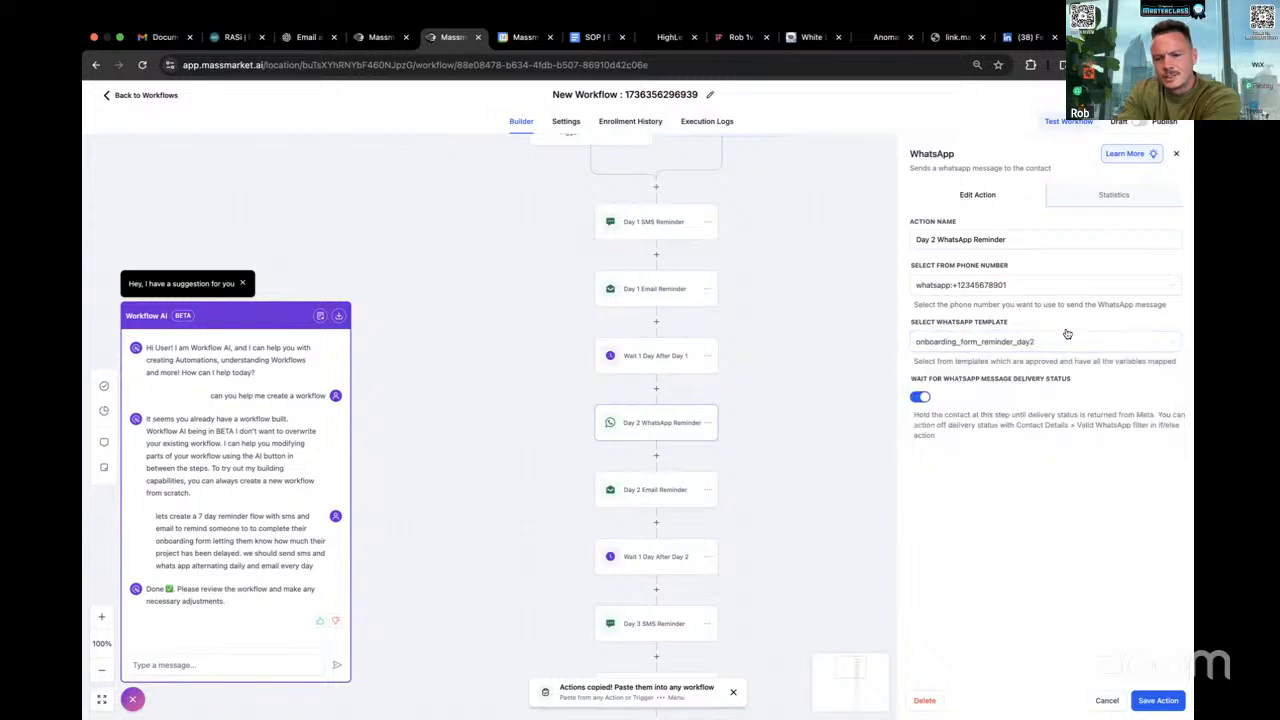
pyautogui.click(1053, 343)
pyautogui.scroll(-1, 1046, 446)
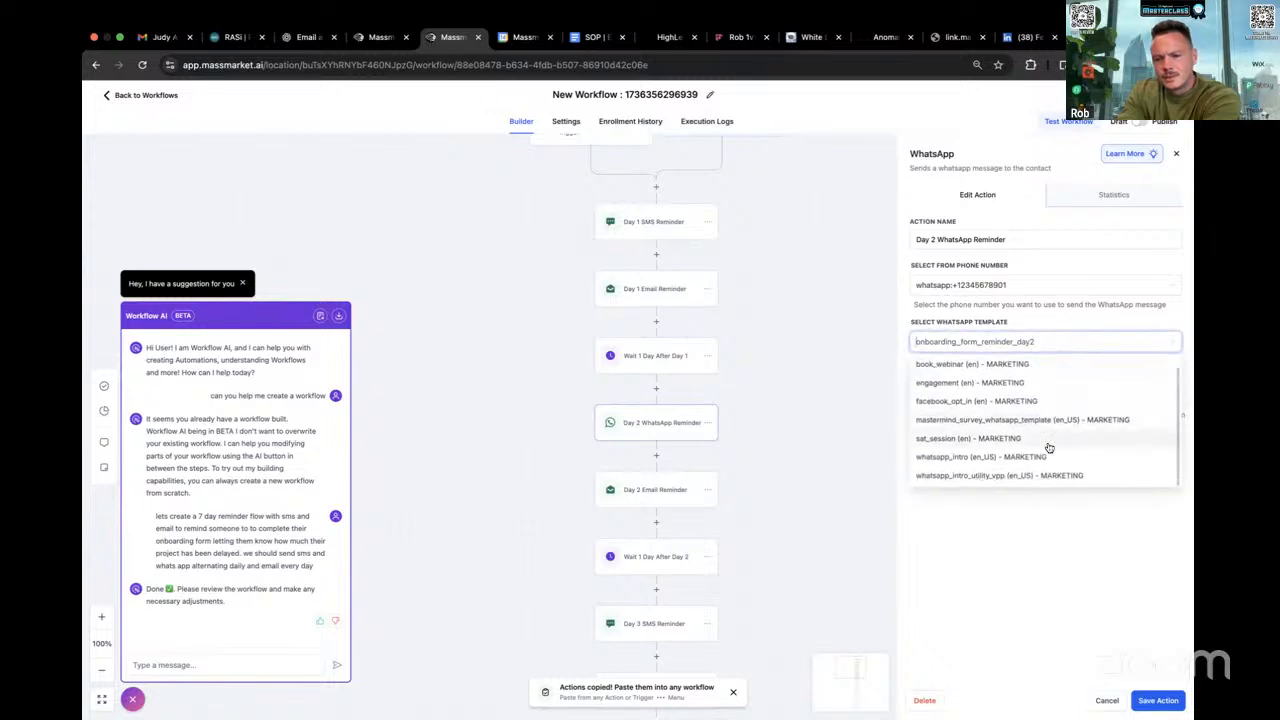
pyautogui.scroll(1, 1049, 447)
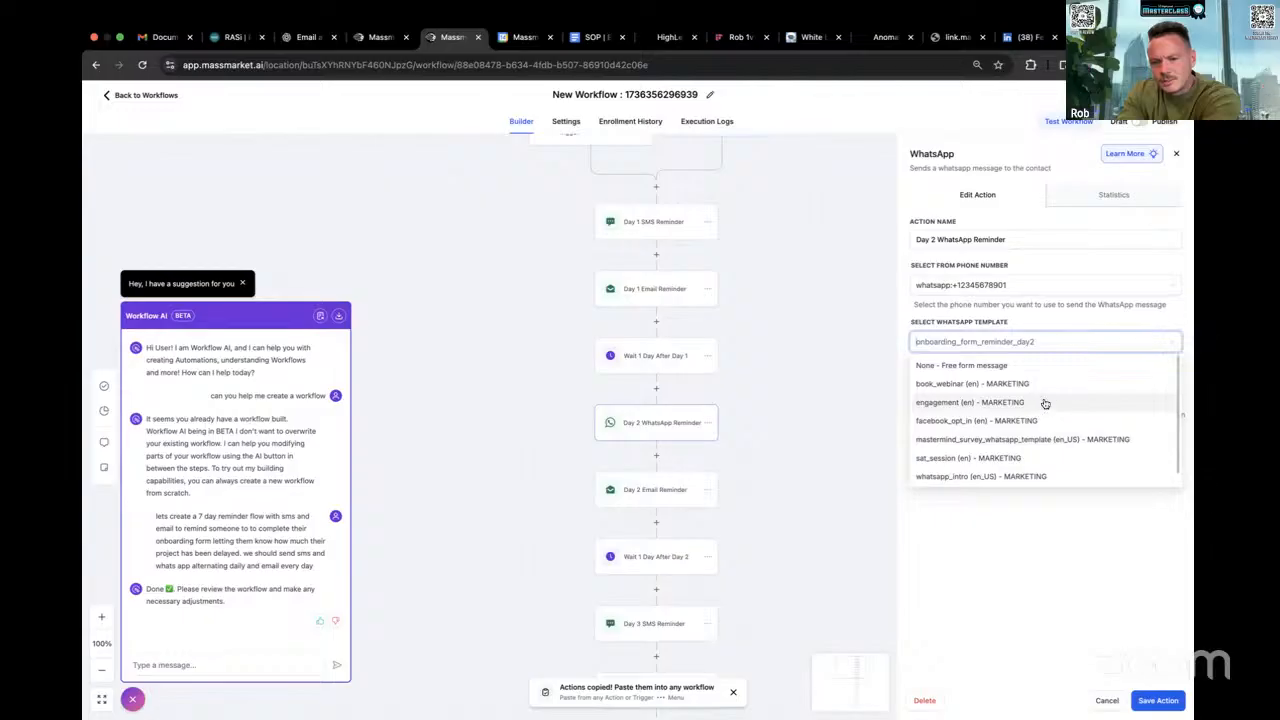
pyautogui.click(1049, 600)
# Try the facebook_opt_in (en) - MARKETING template, search the templates for "onboard", and close the WhatsApp action without saving.
pyautogui.click(1001, 345)
pyautogui.click(997, 421)
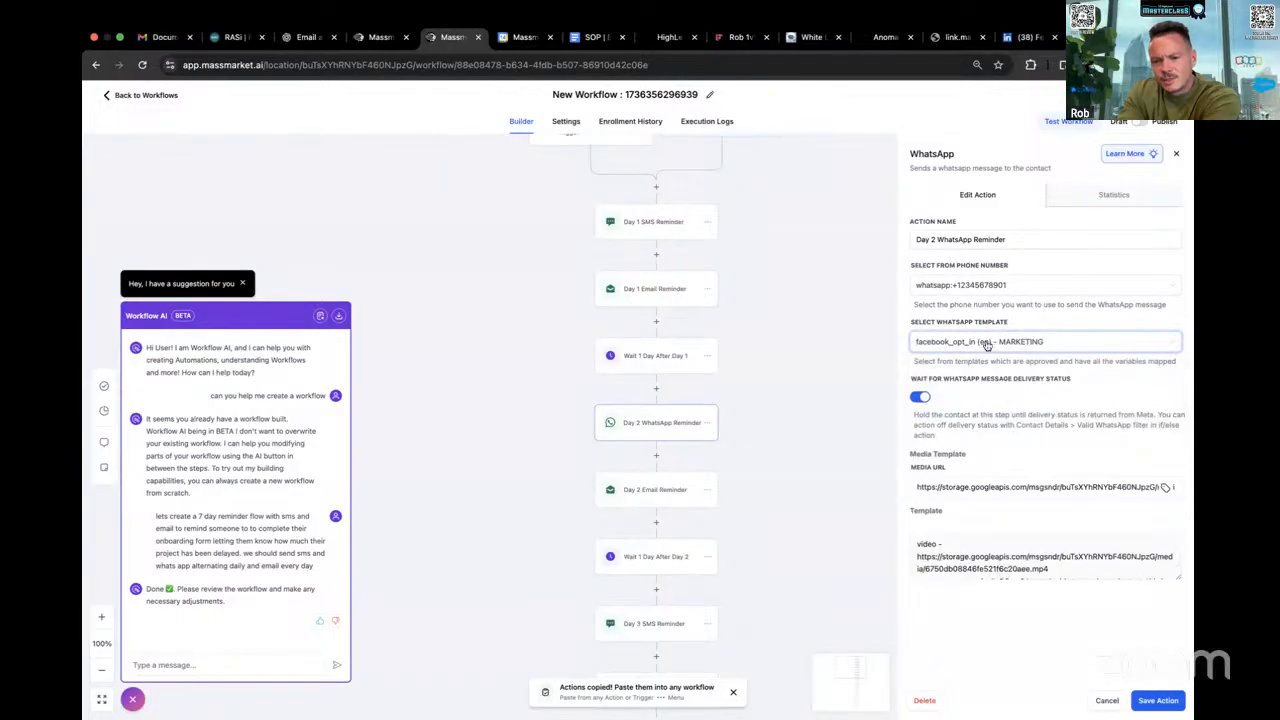
pyautogui.click(987, 345)
pyautogui.scroll(-1, 1035, 410)
pyautogui.scroll(1, 1033, 410)
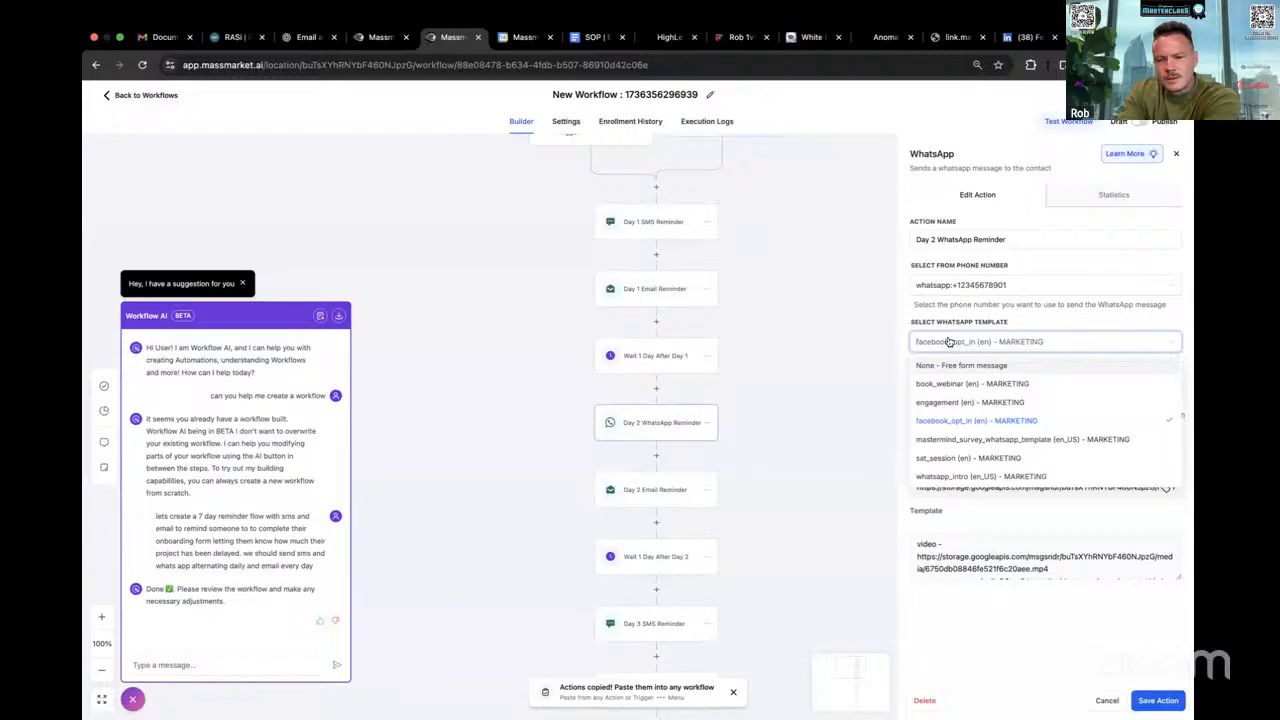
pyautogui.write('onboard')
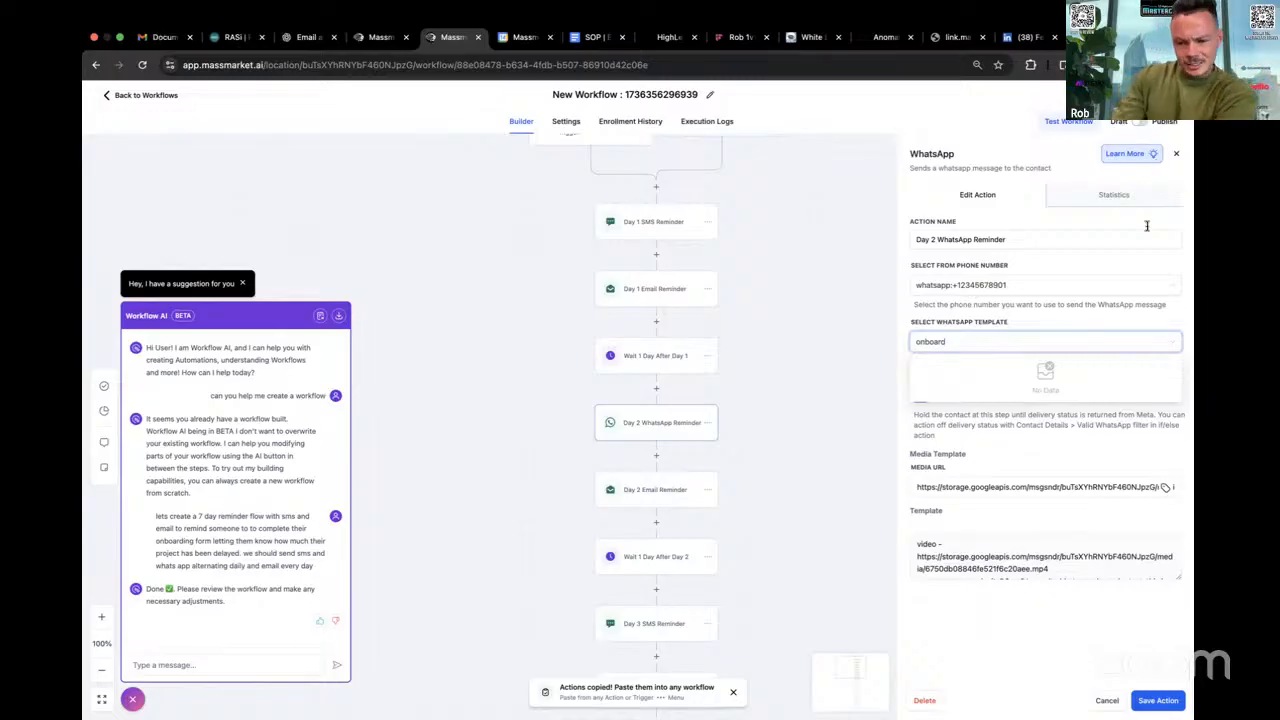
pyautogui.click(1177, 154)
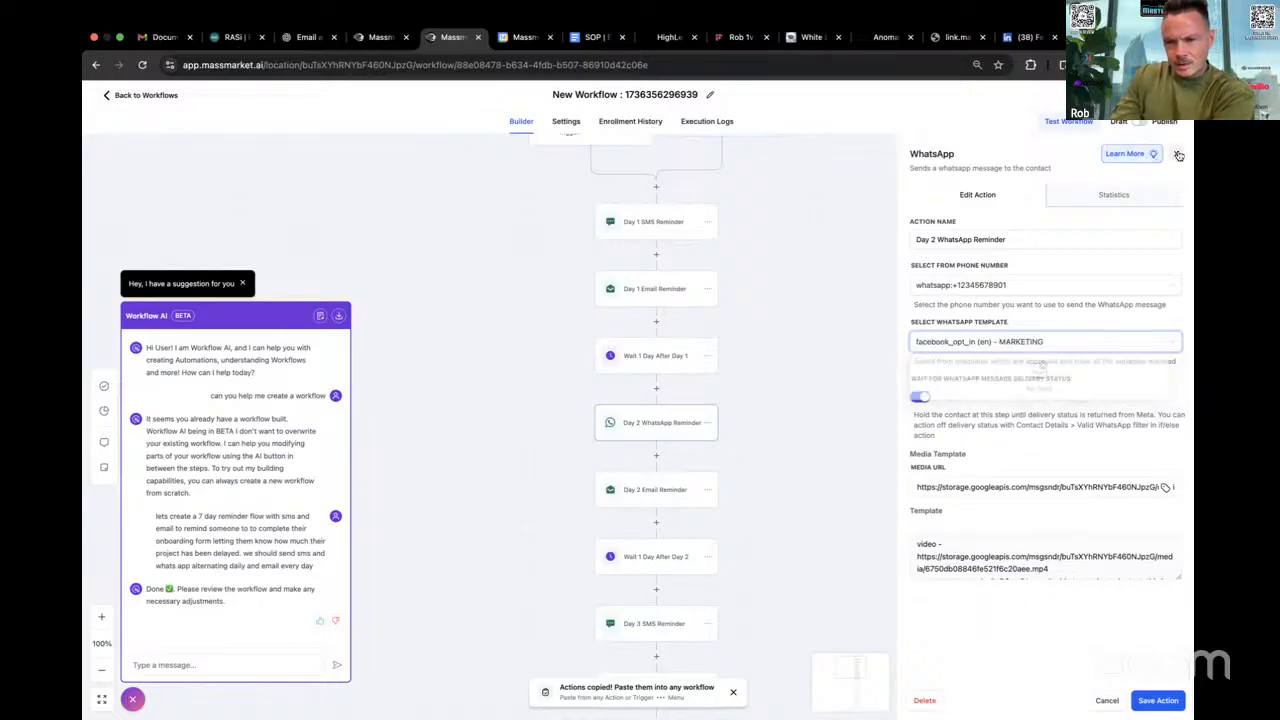
# Check the Day 2 WhatsApp Reminder again and read the full message of the Day 2 Email Reminder.
pyautogui.click(649, 428)
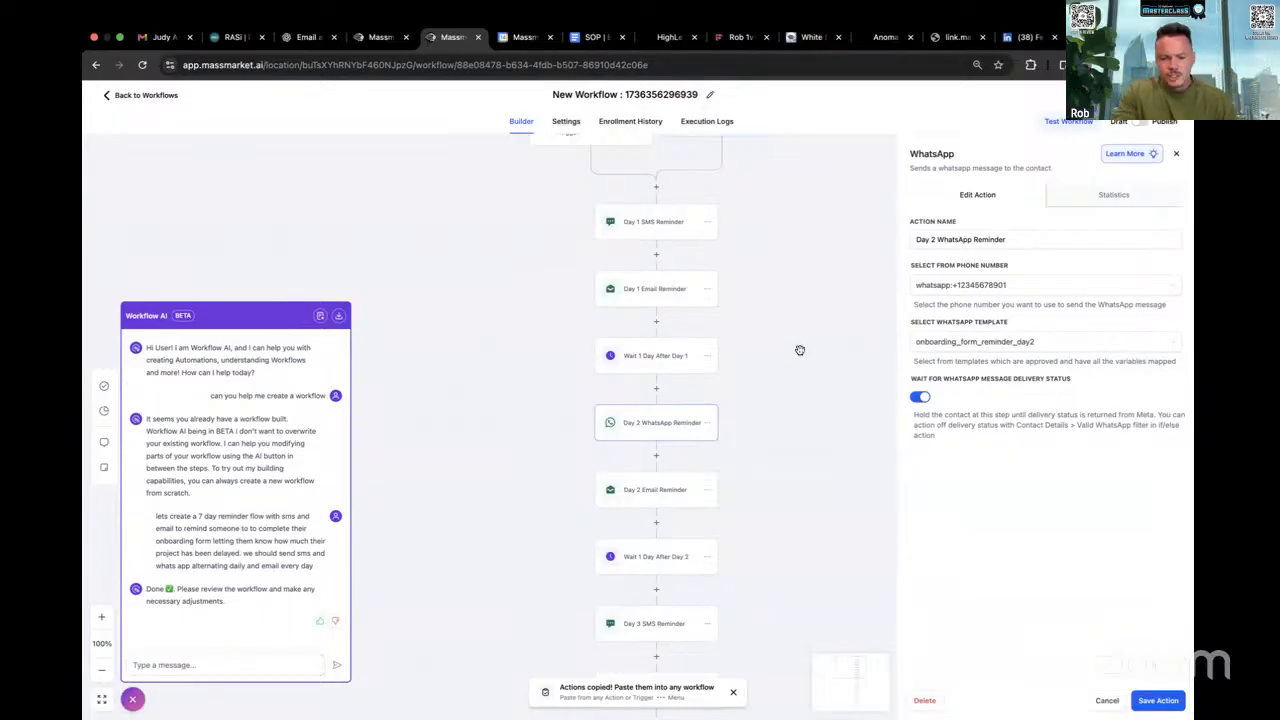
pyautogui.click(656, 494)
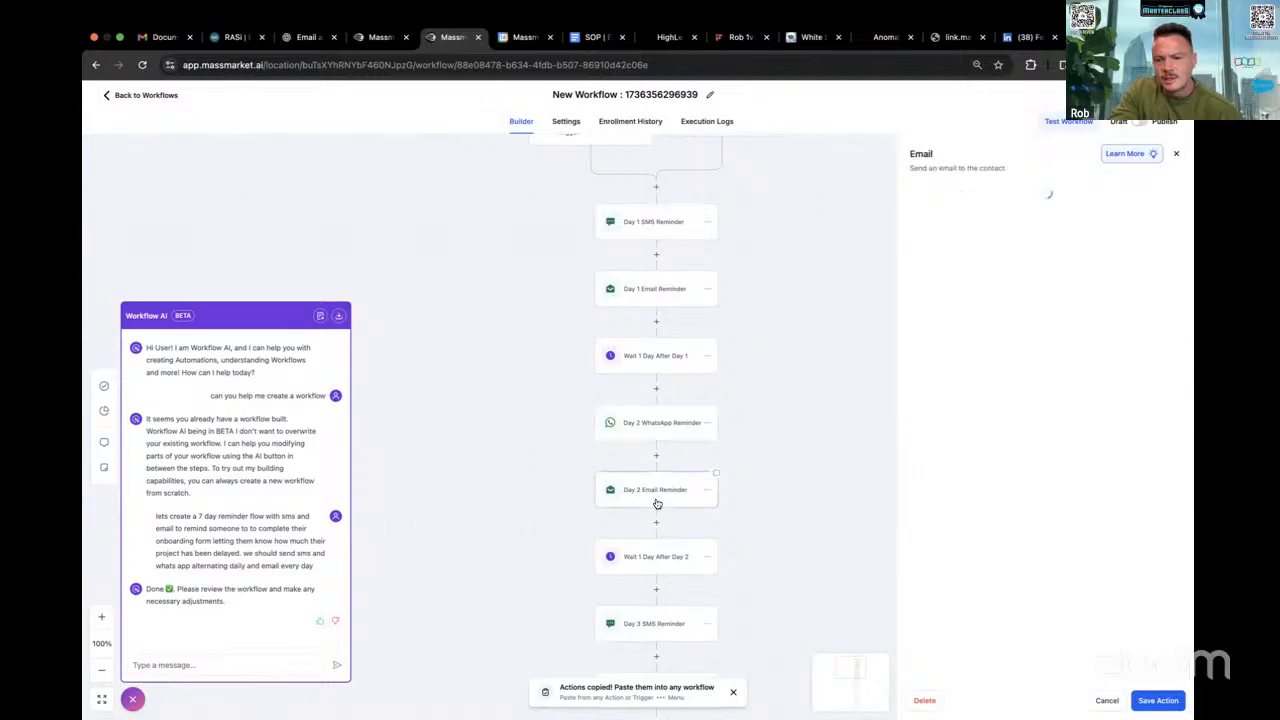
pyautogui.scroll(-2, 1053, 502)
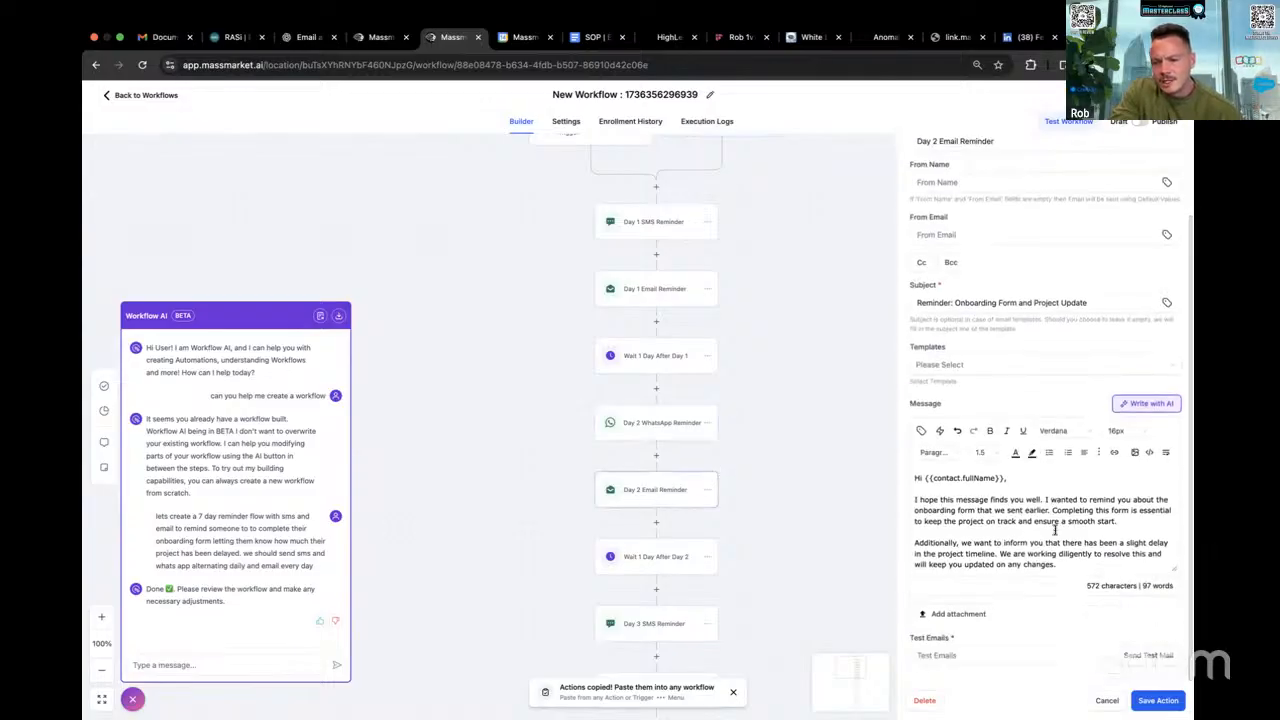
pyautogui.scroll(-3, 1055, 532)
pyautogui.scroll(3, 1055, 532)
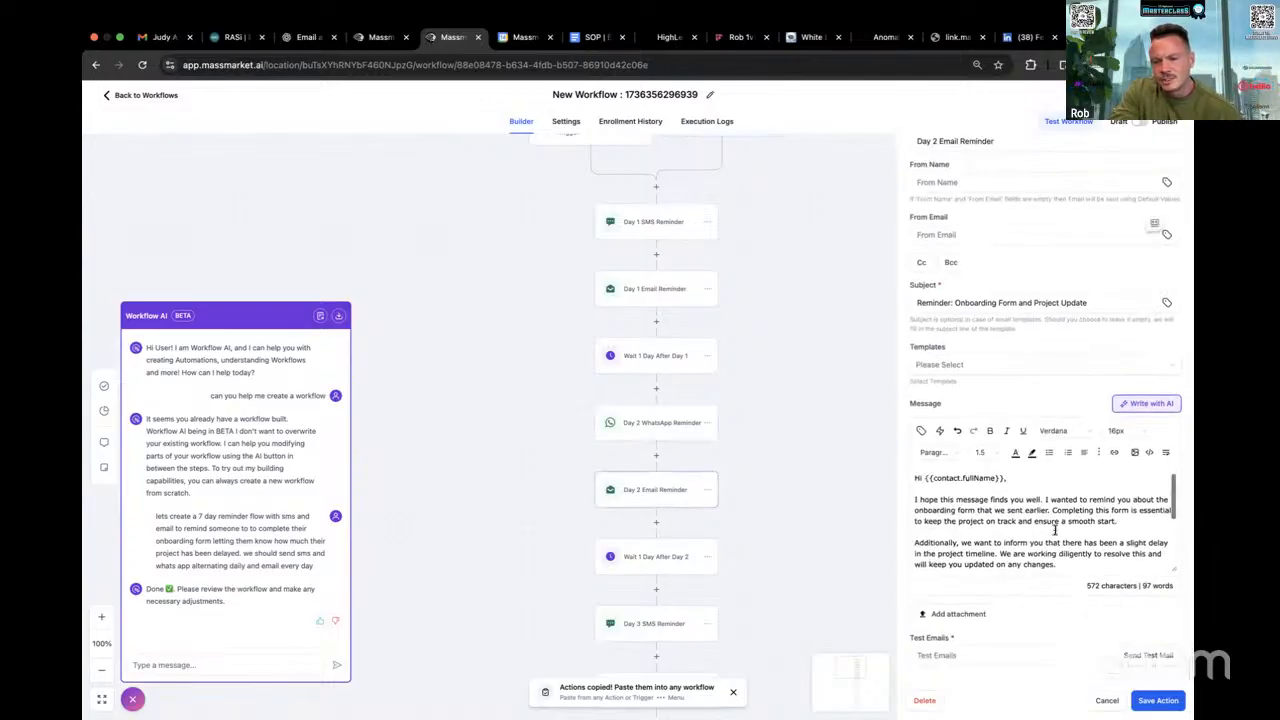
pyautogui.scroll(-3, 1056, 530)
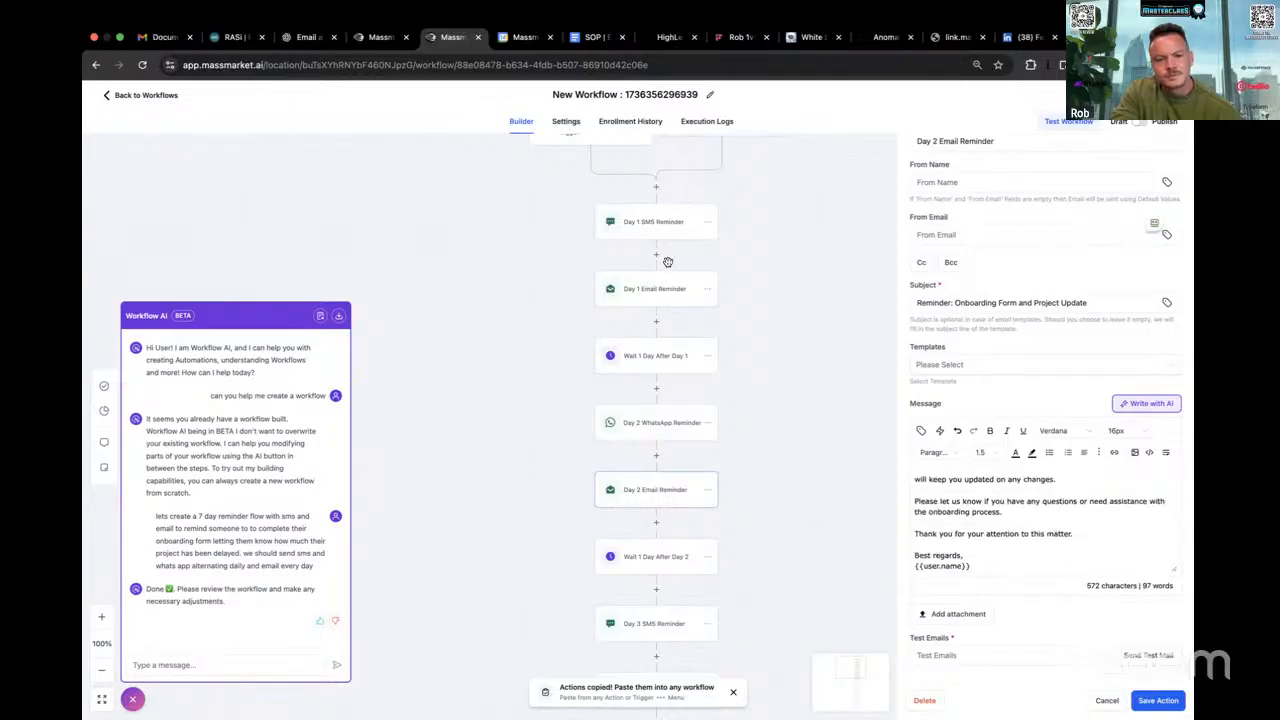
# Open the Day 1 SMS Reminder to read its message, and close it discarding any changes.
pyautogui.click(640, 221)
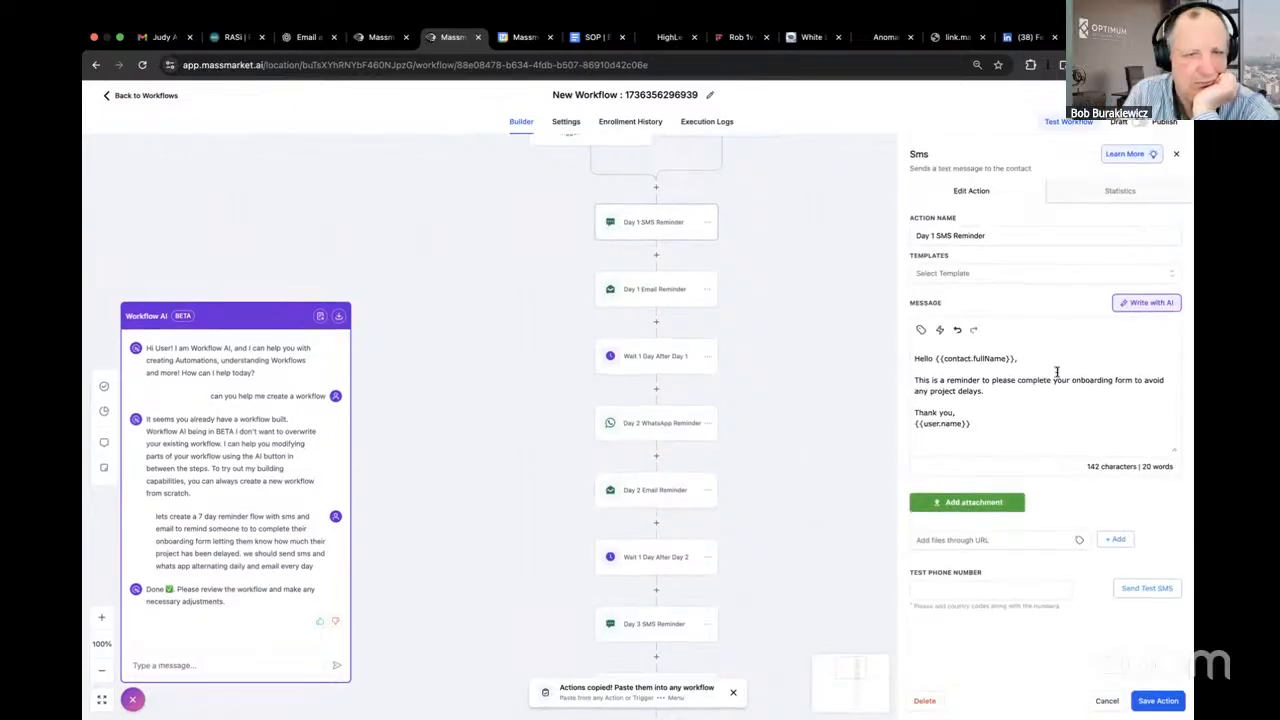
pyautogui.click(1178, 154)
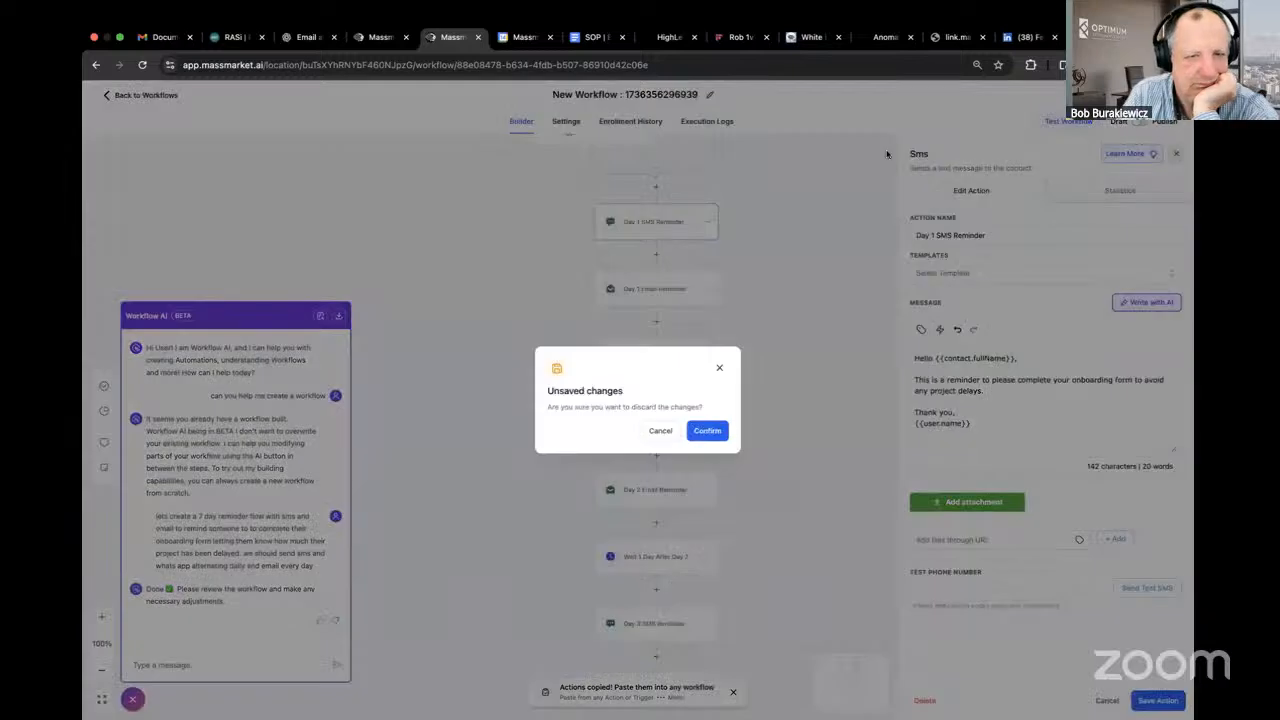
pyautogui.click(707, 431)
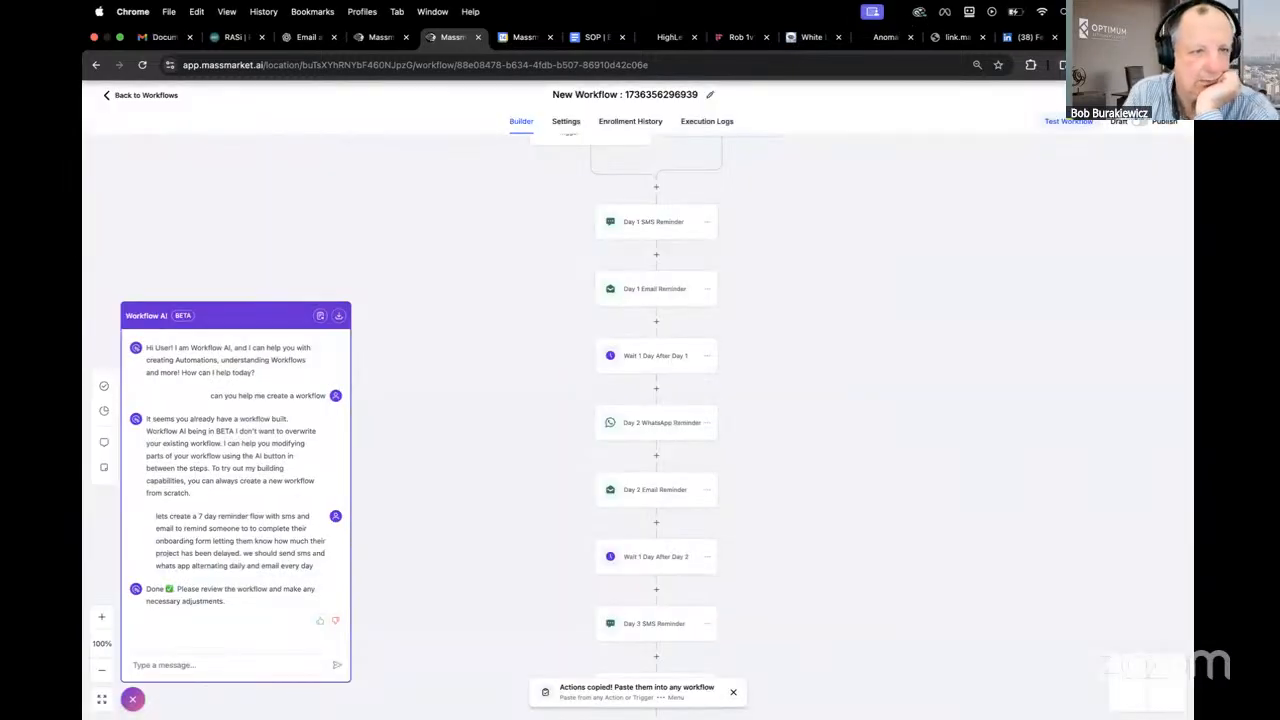
# Switch to the Voice AI agent's Phone & Availability settings and close the sub-account list.
pyautogui.press('super+t')
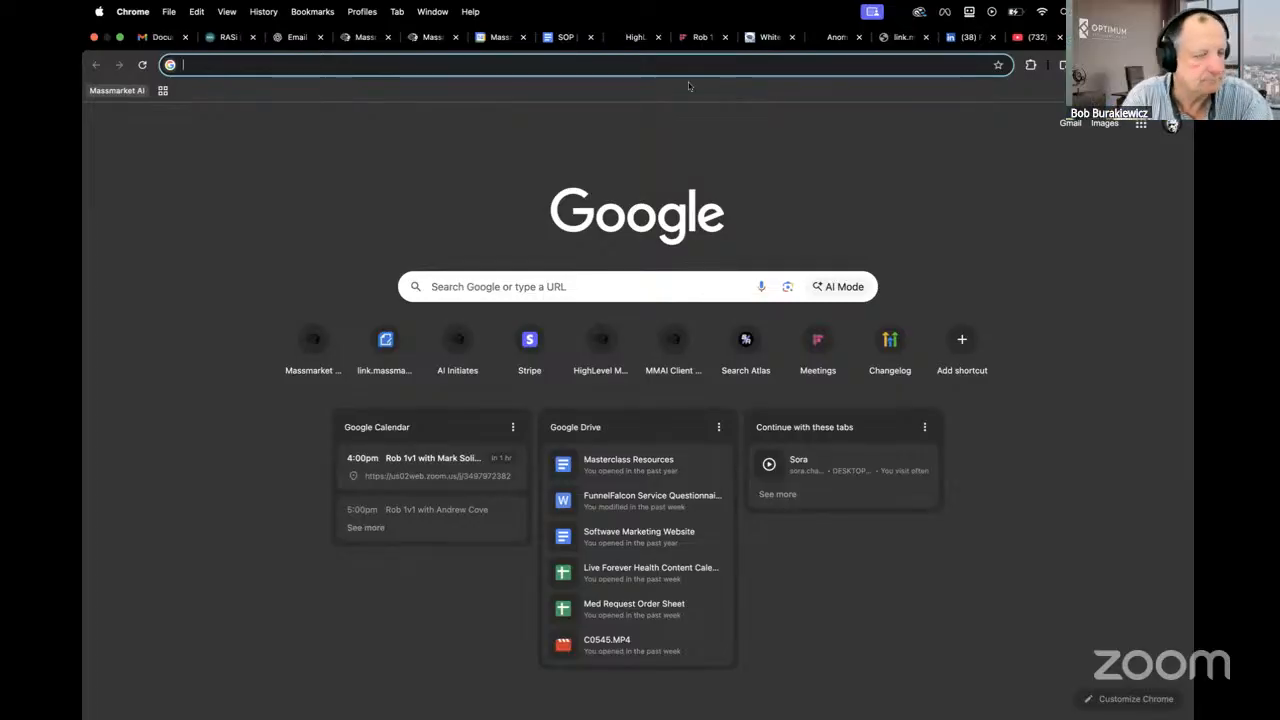
pyautogui.click(365, 37)
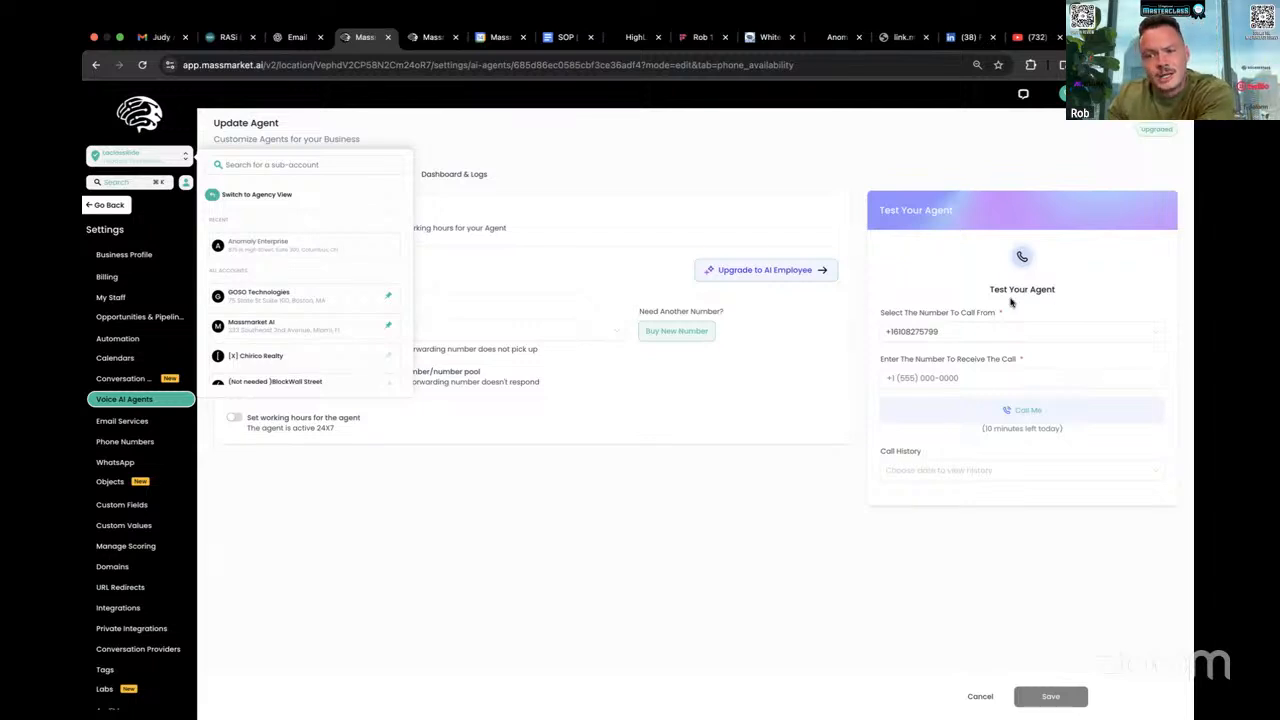
pyautogui.click(591, 152)
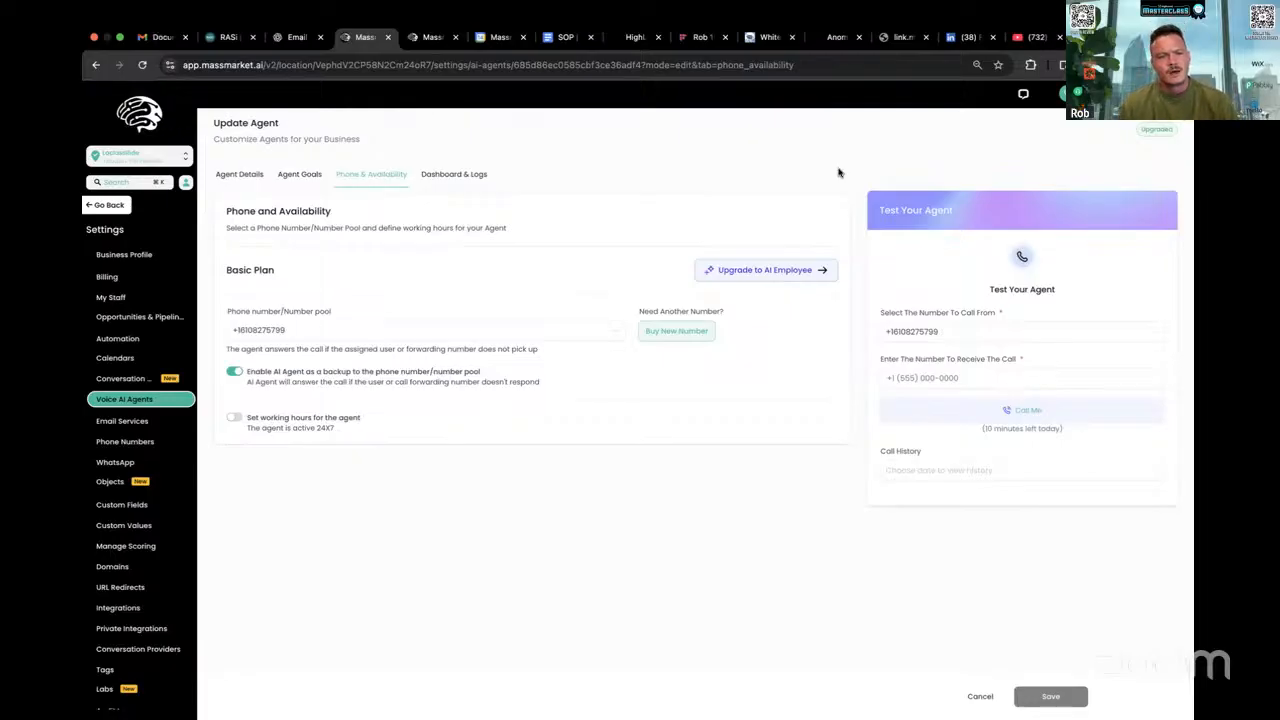
# Switch to Google Calendar, close the open event, and check the appointments of the current and following week.
pyautogui.click(500, 37)
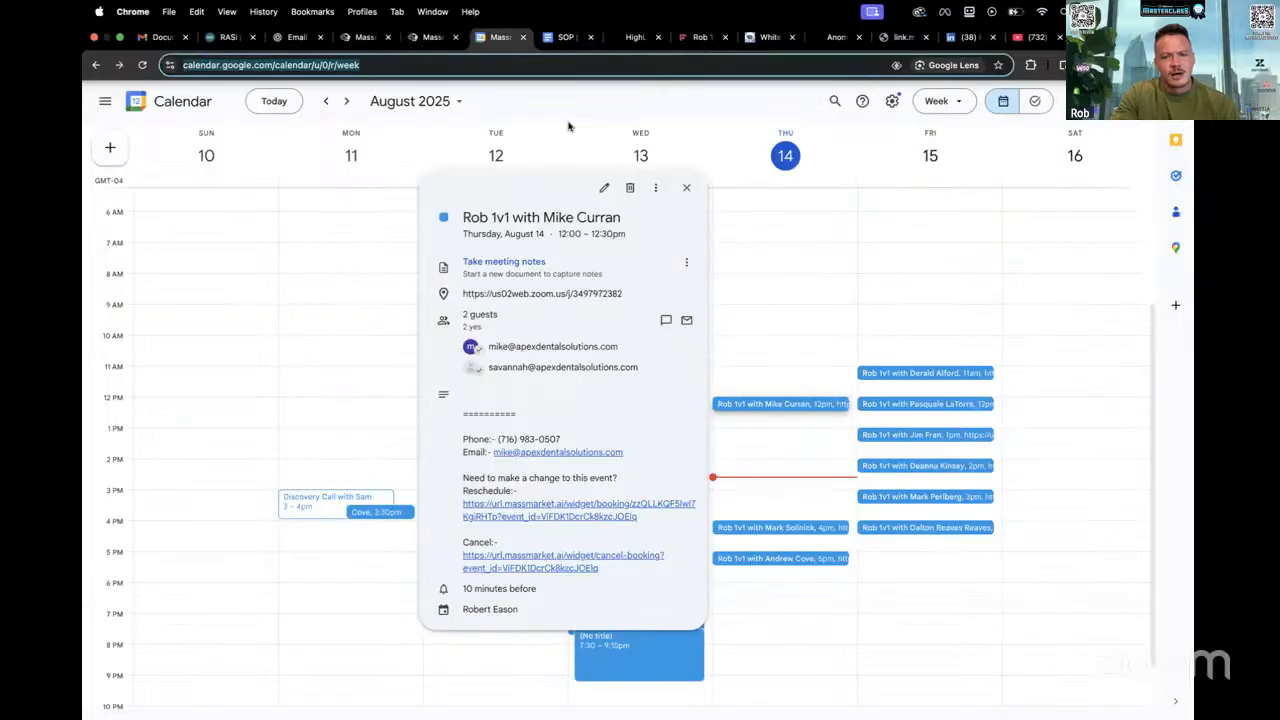
pyautogui.click(686, 187)
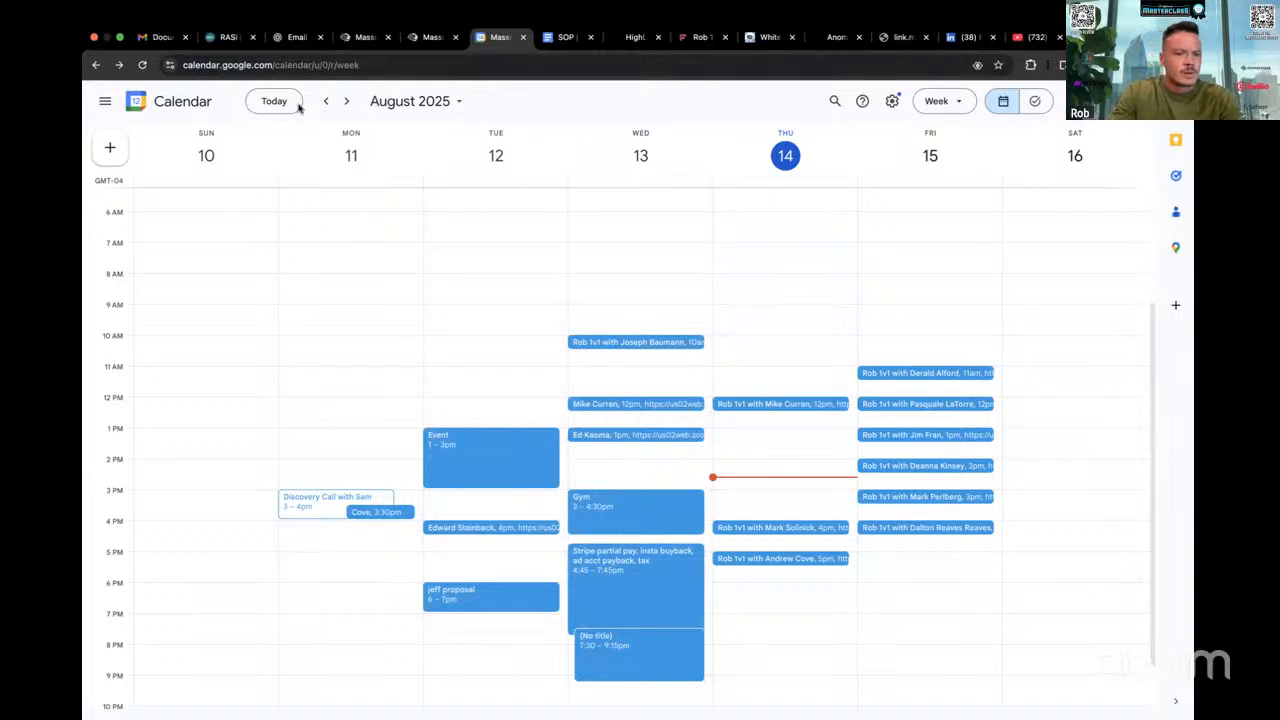
pyautogui.scroll(-2, 600, 394)
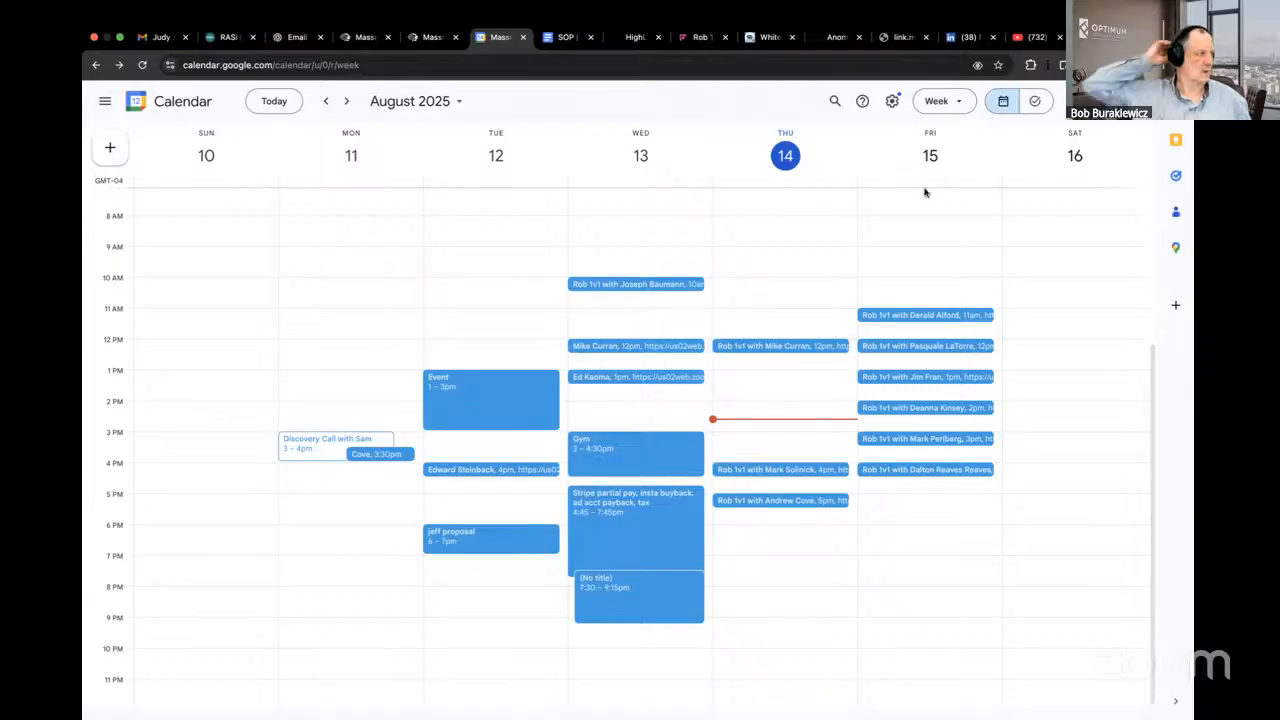
pyautogui.click(347, 101)
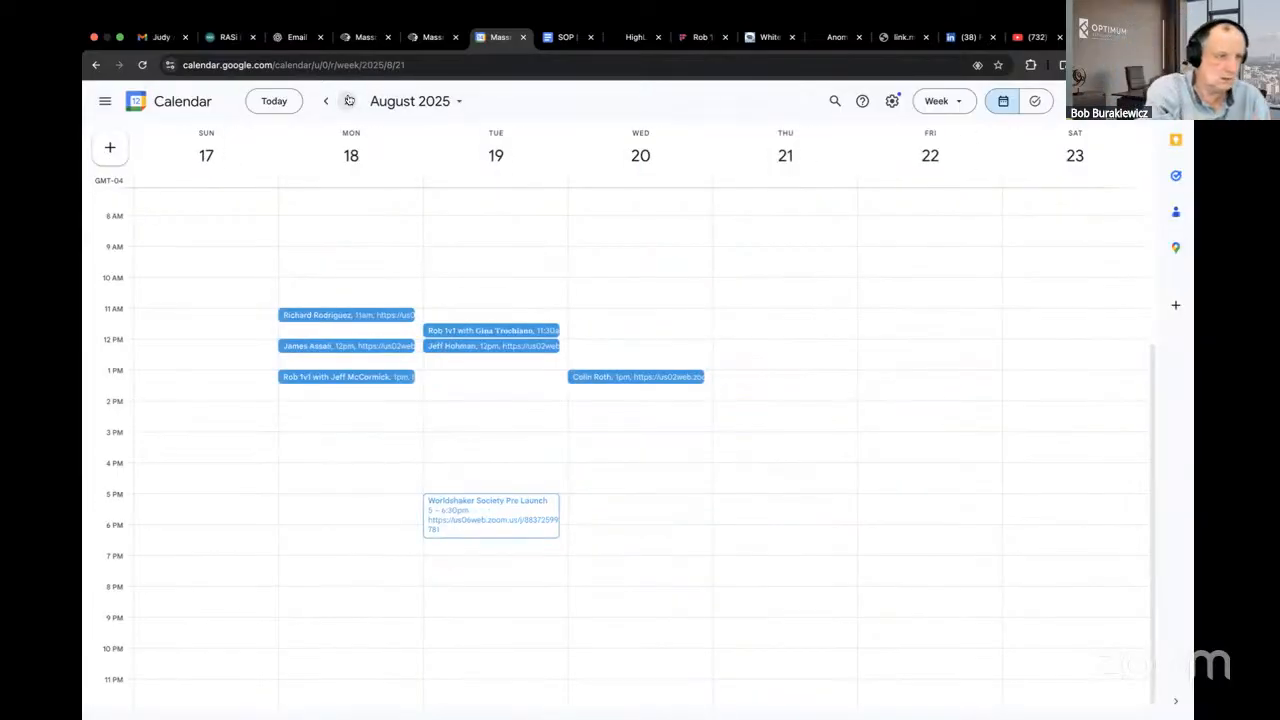
pyautogui.click(325, 101)
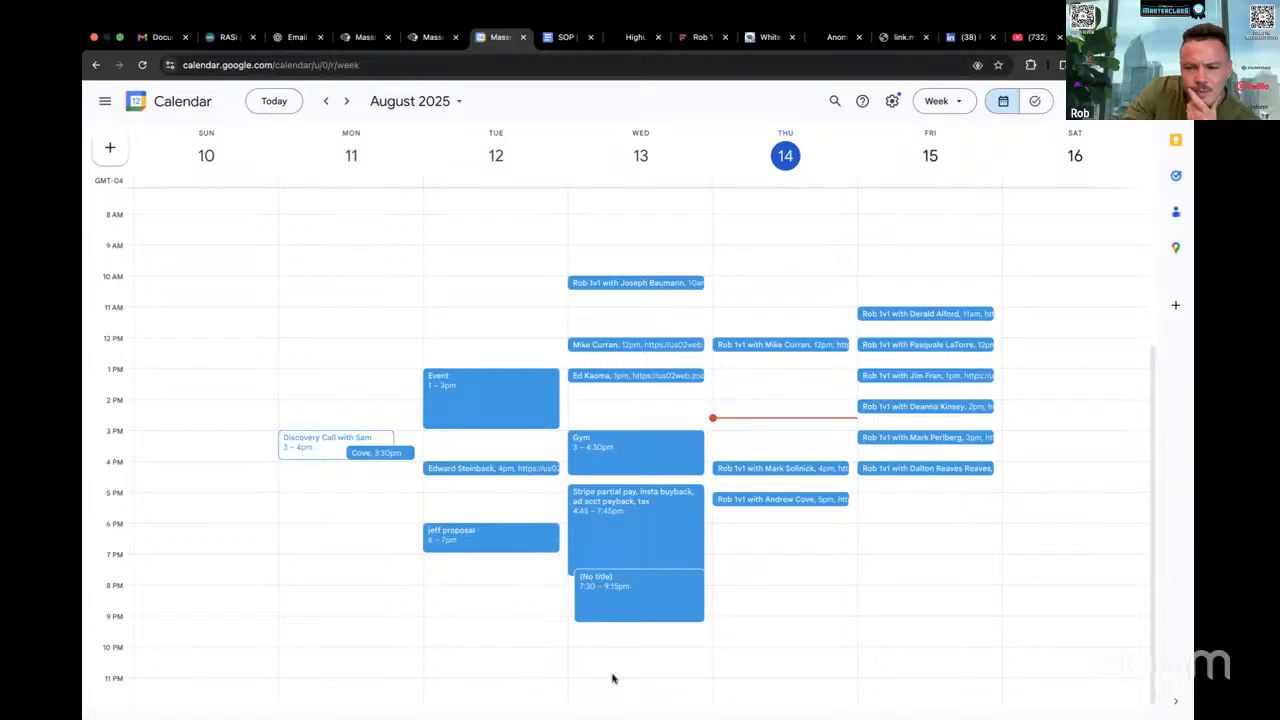
pyautogui.click(348, 101)
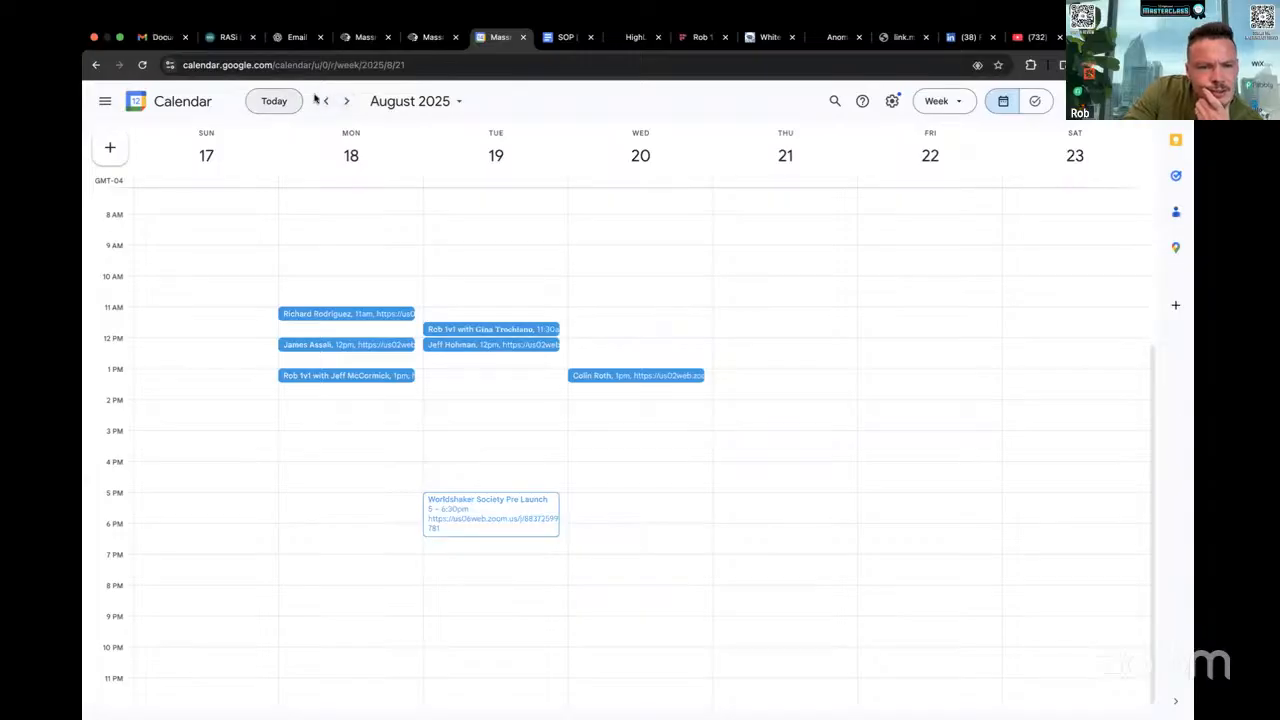
# Return to the workflow builder and leave for the workflow list, discarding the unsaved changes.
pyautogui.click(355, 40)
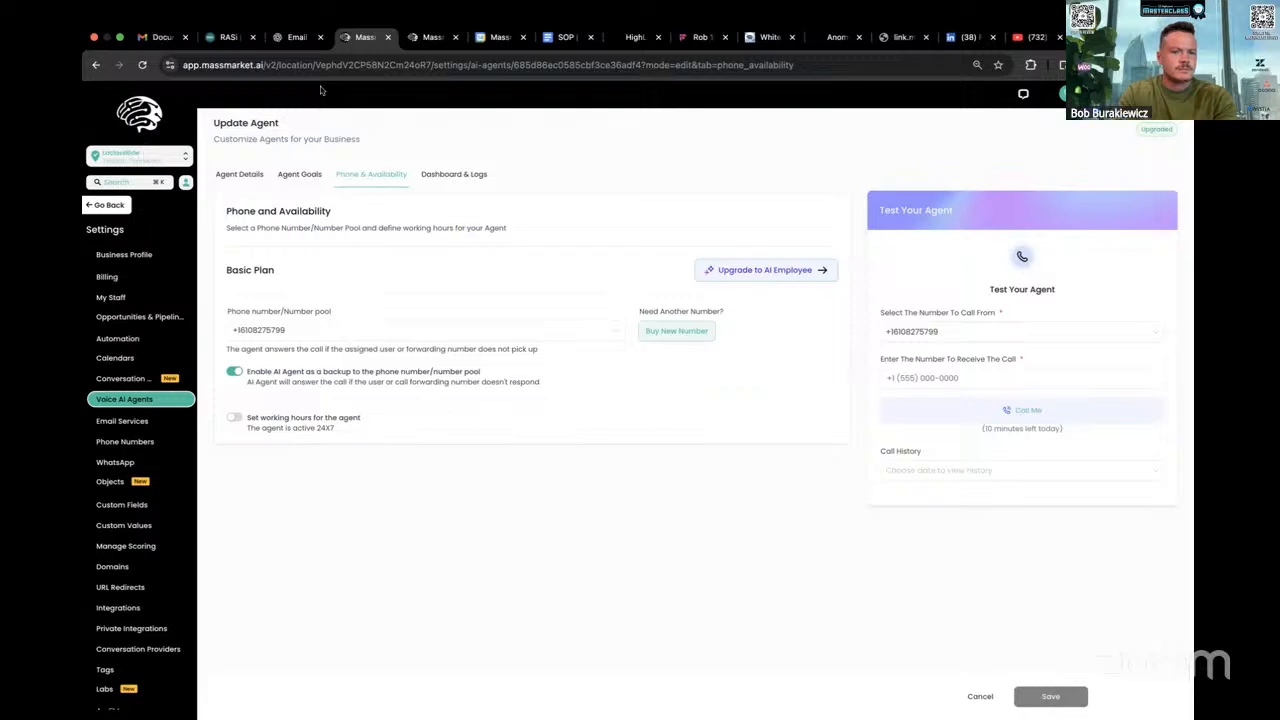
pyautogui.click(428, 37)
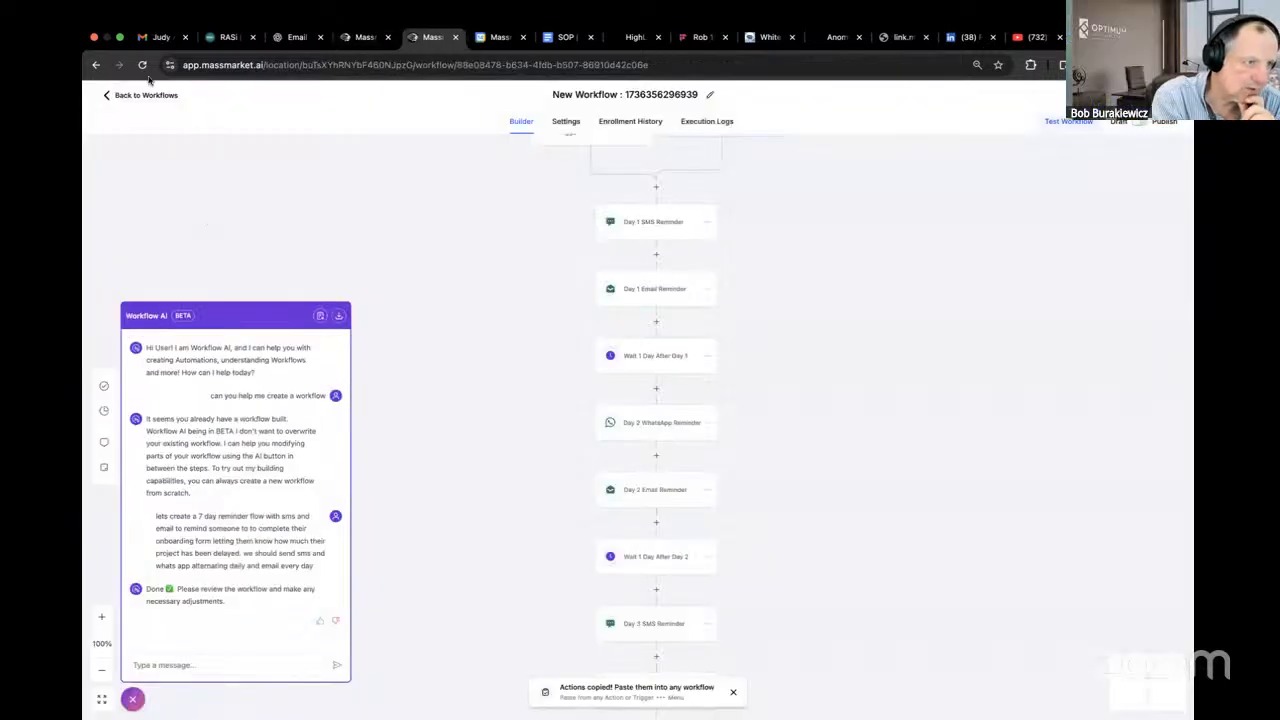
pyautogui.click(122, 96)
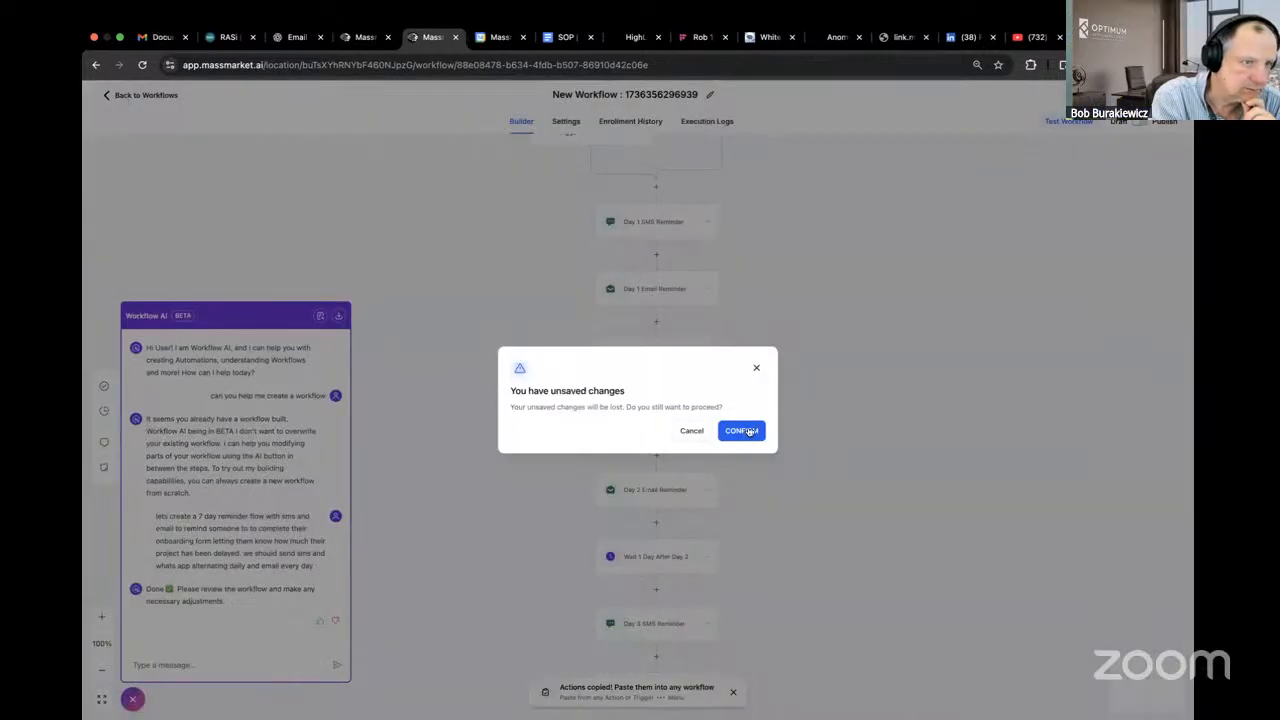
pyautogui.click(745, 430)
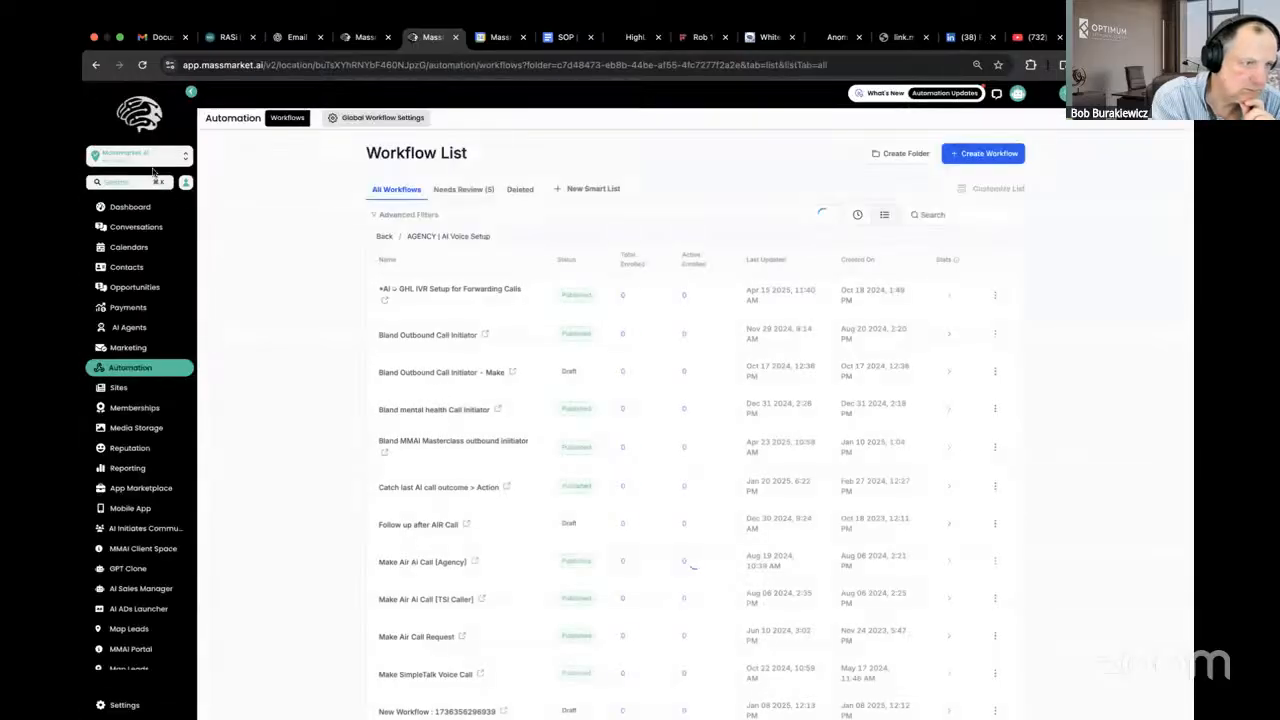
# Search the account's contacts by the person's first name and open the matching contact record.
pyautogui.click(125, 182)
pyautogui.write('ral')
pyautogui.press('BackSpace')
pyautogui.press('BackSpace')
pyautogui.press('BackSpace')
pyautogui.write('bob')
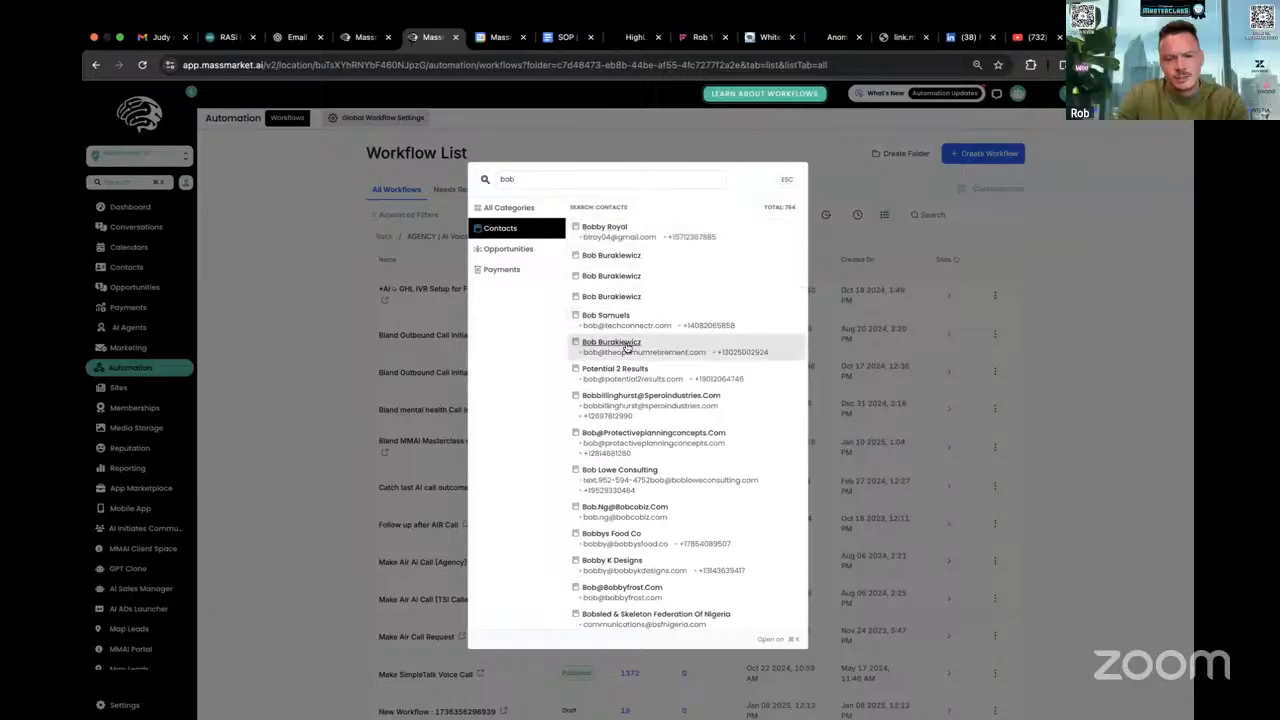
pyautogui.click(626, 347)
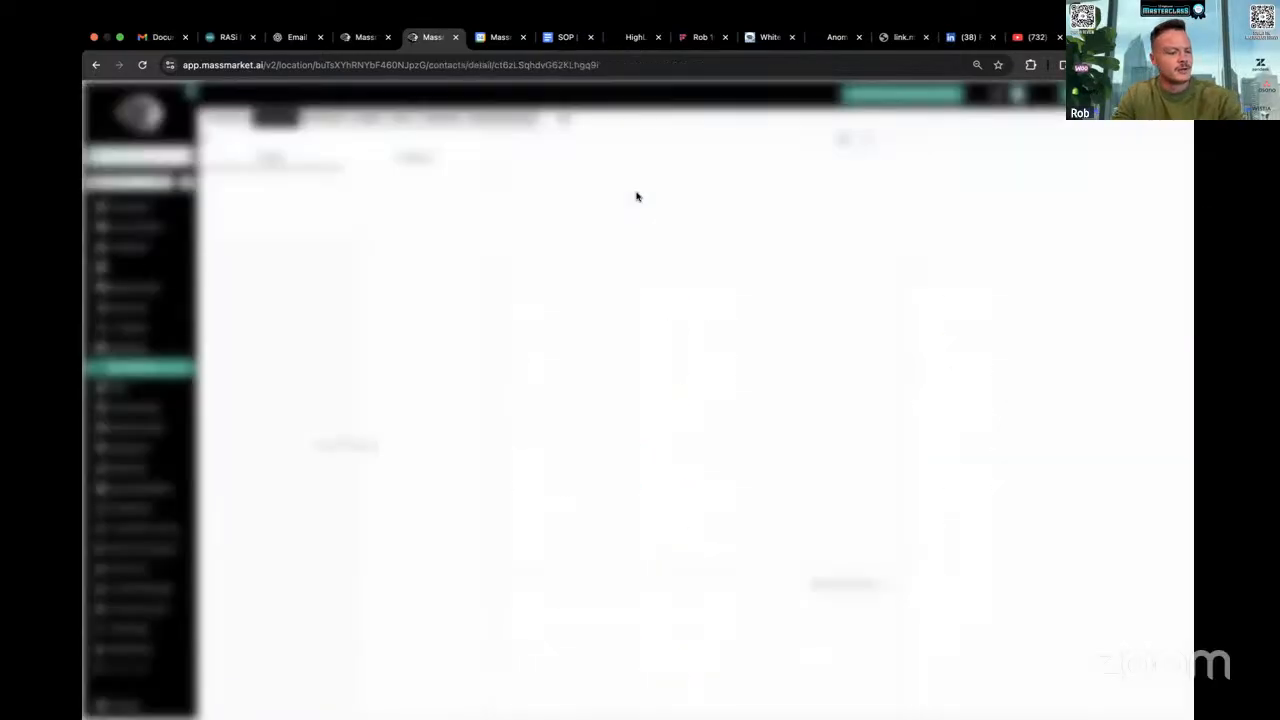